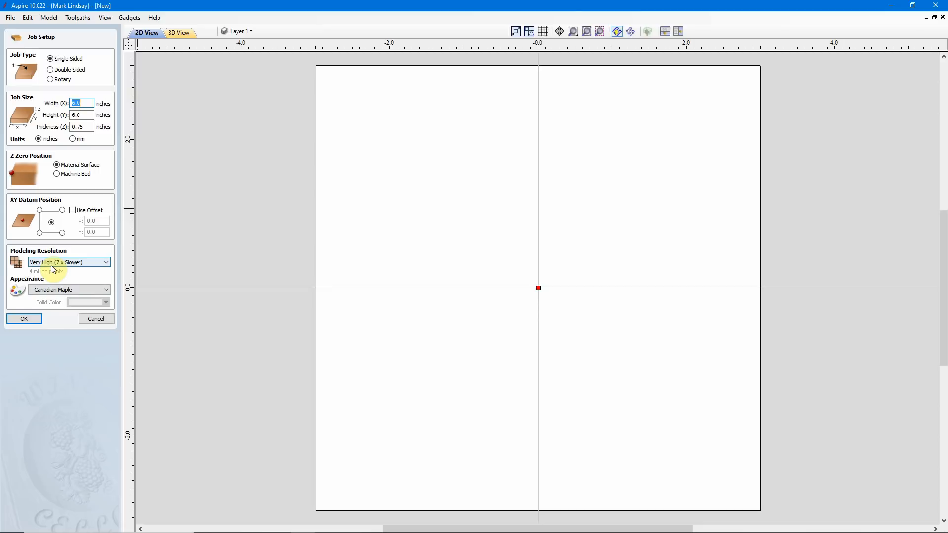
# Accept the 6 x 6 x 0.75 inch single-sided job setup and open the clipart library's 2D Vectors folder
pyautogui.click(24, 320)
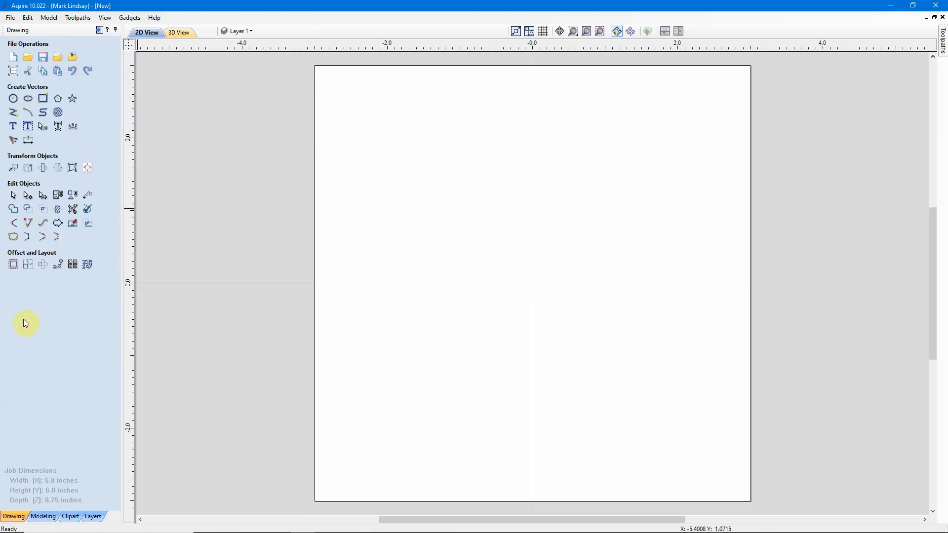
pyautogui.click(69, 517)
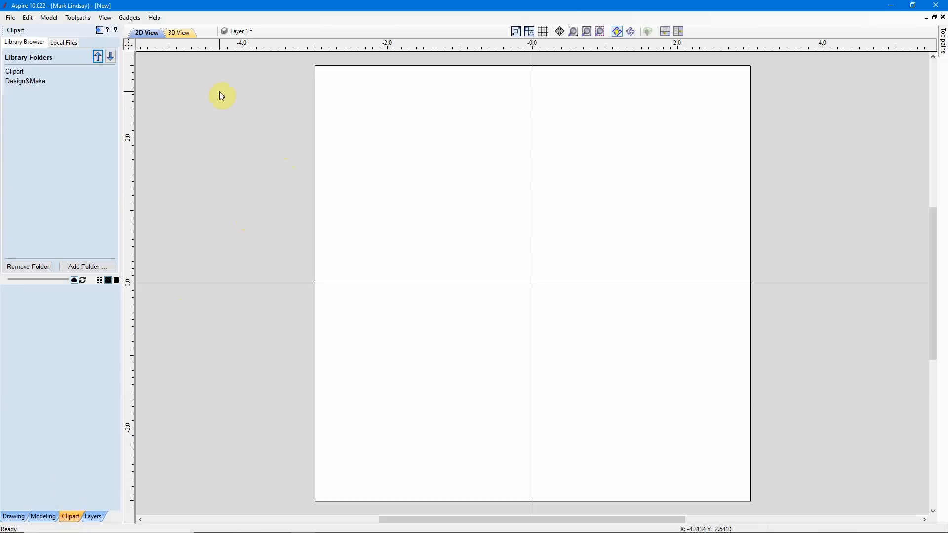
pyautogui.doubleClick(15, 71)
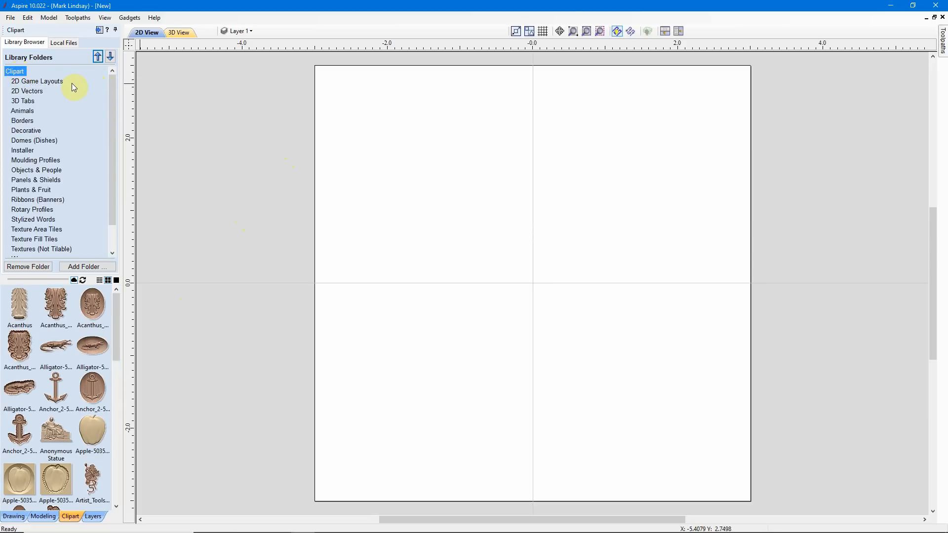
pyautogui.click(29, 92)
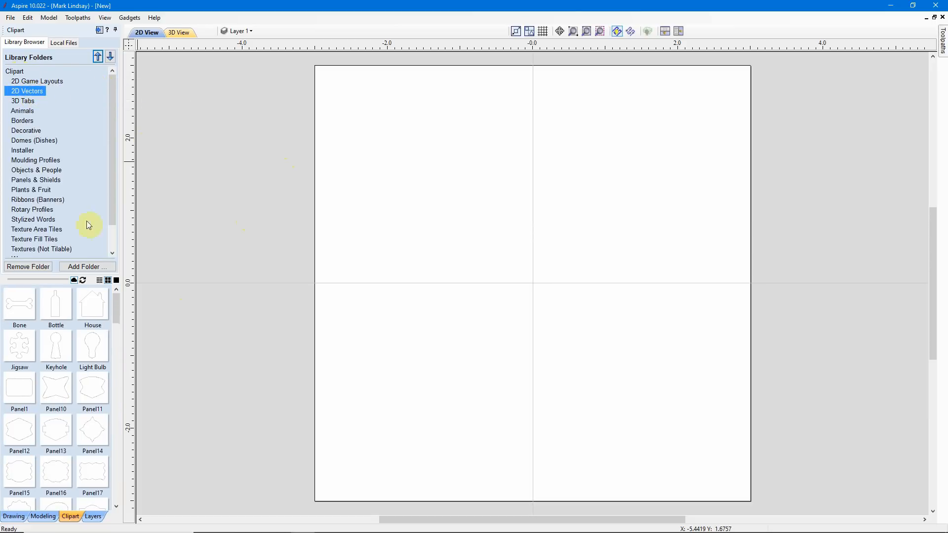
# Insert the star-shaped Panel51 vector from the 2D Vectors clipart into the job
pyautogui.scroll(-5, 54, 335)
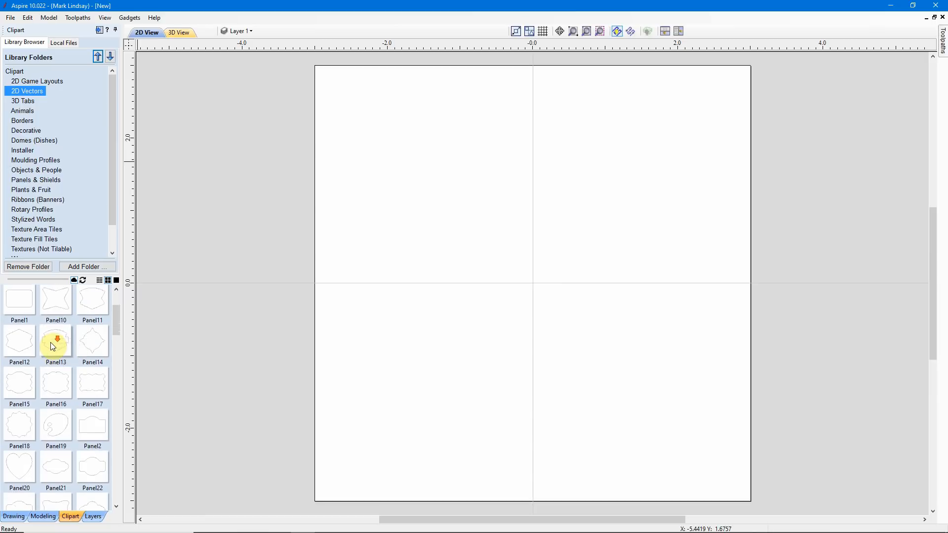
pyautogui.scroll(-6, 55, 345)
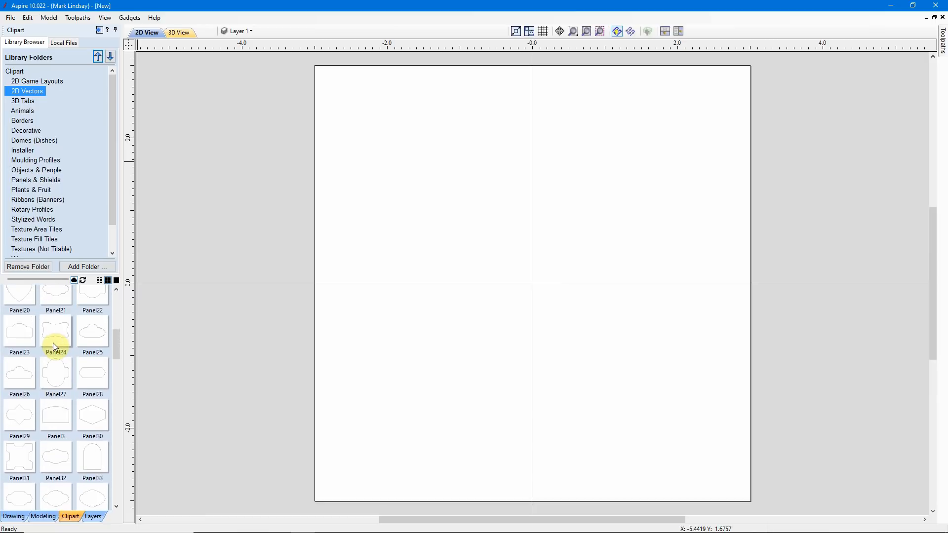
pyautogui.scroll(-1, 61, 350)
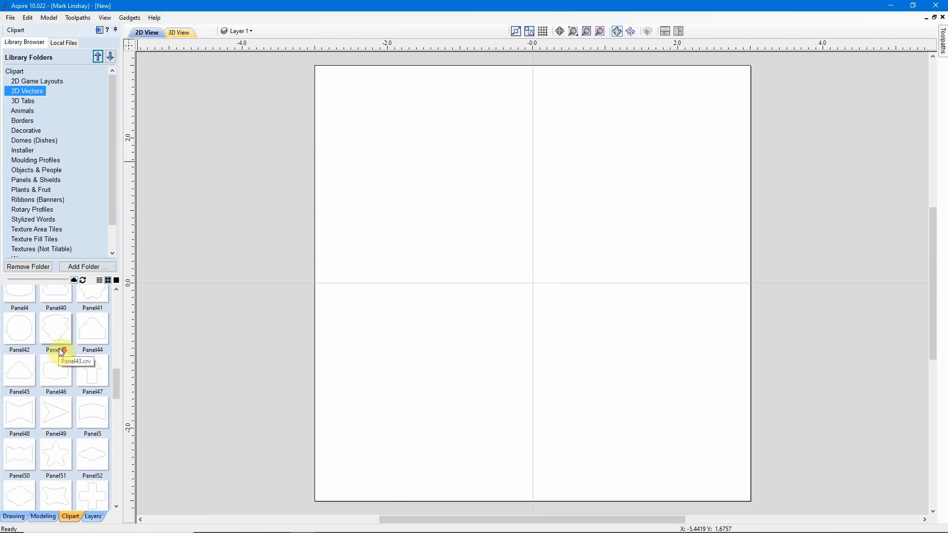
pyautogui.scroll(-2, 60, 398)
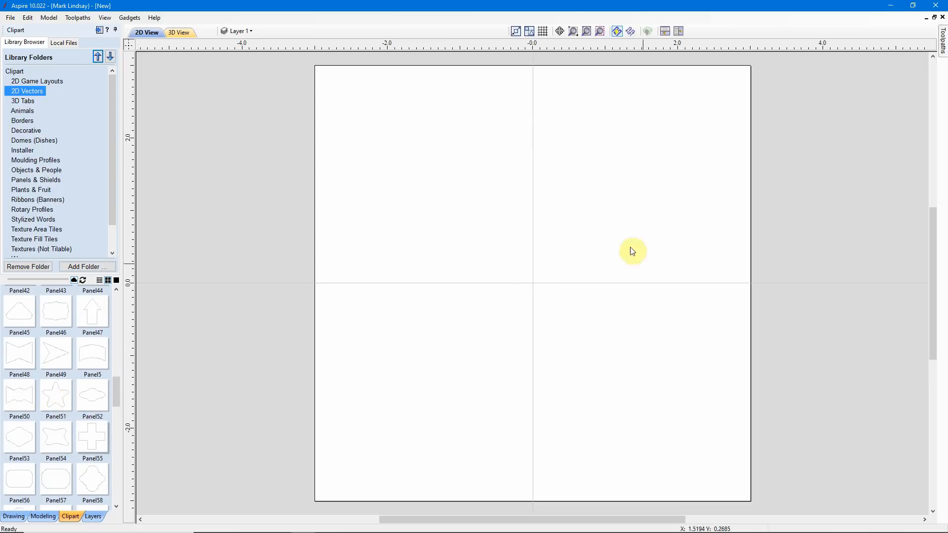
pyautogui.doubleClick(49, 396)
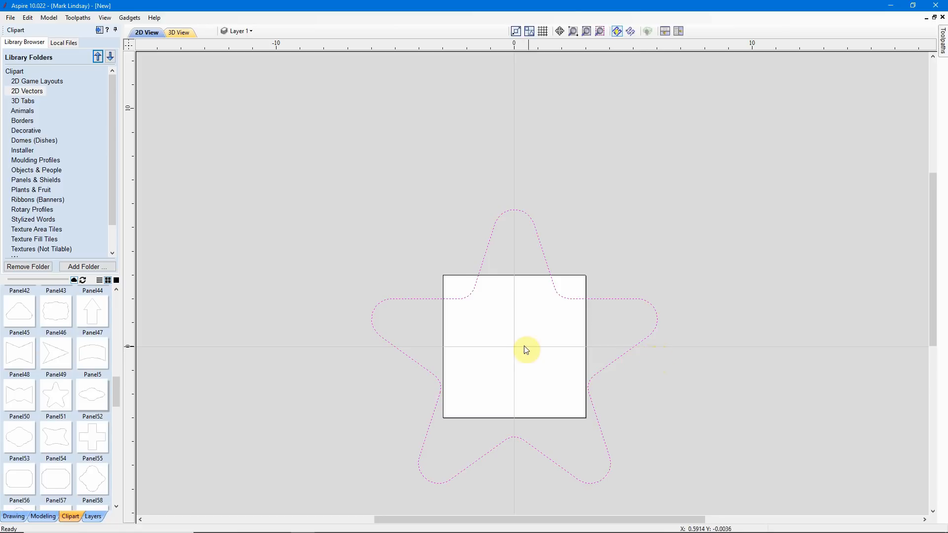
# Delete the star vector from the drawing
pyautogui.scroll(2, 513, 369)
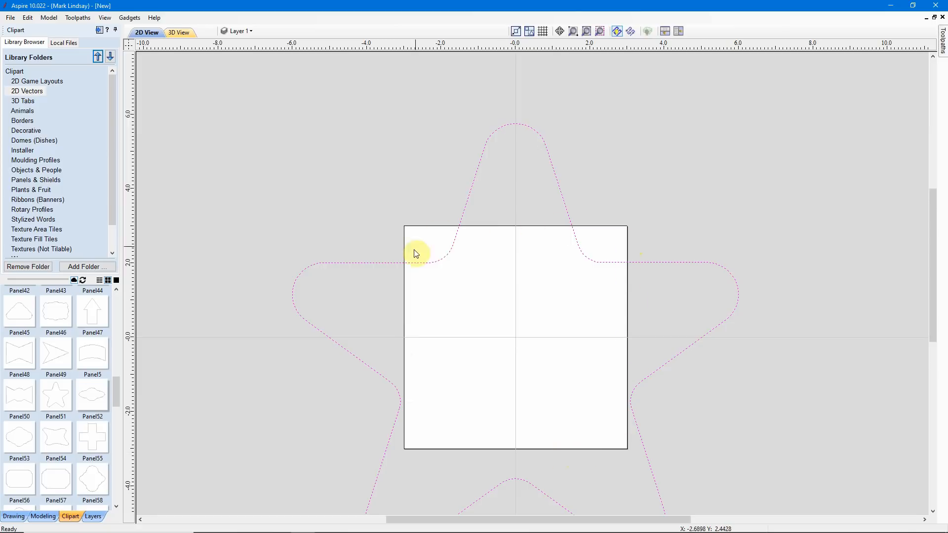
pyautogui.click(598, 261)
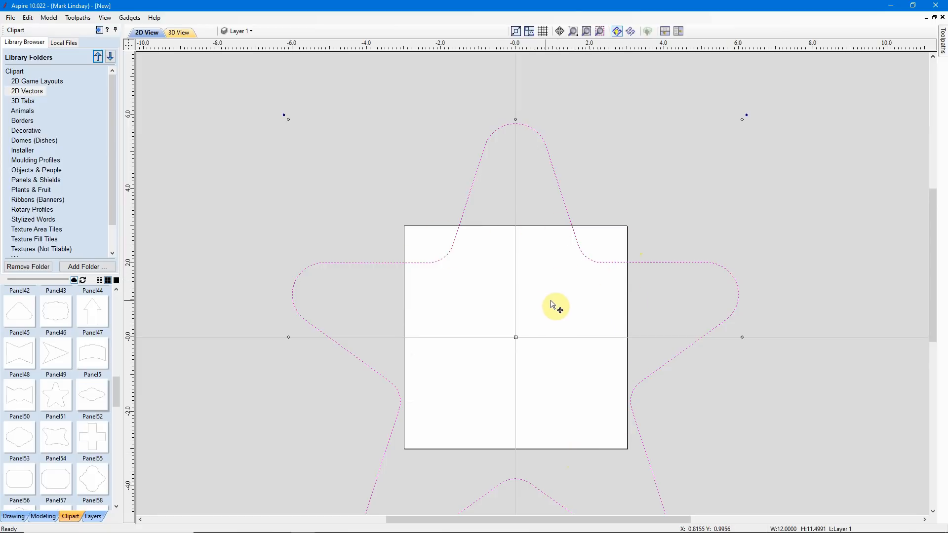
pyautogui.press('Delete')
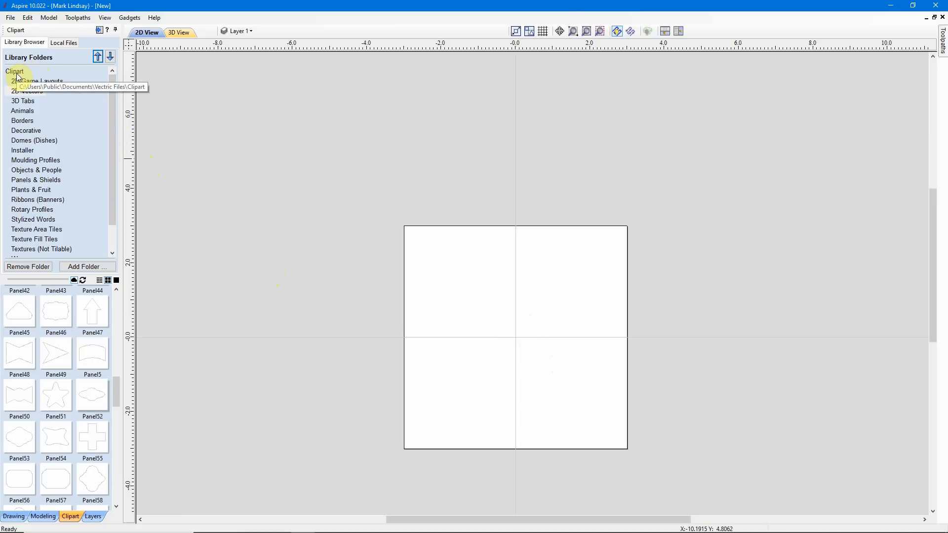
# Look through the remaining clipart library folders and inspect the My Clipart folder under CNC Files in File Explorer, returning to Aspire
pyautogui.scroll(-1, 73, 145)
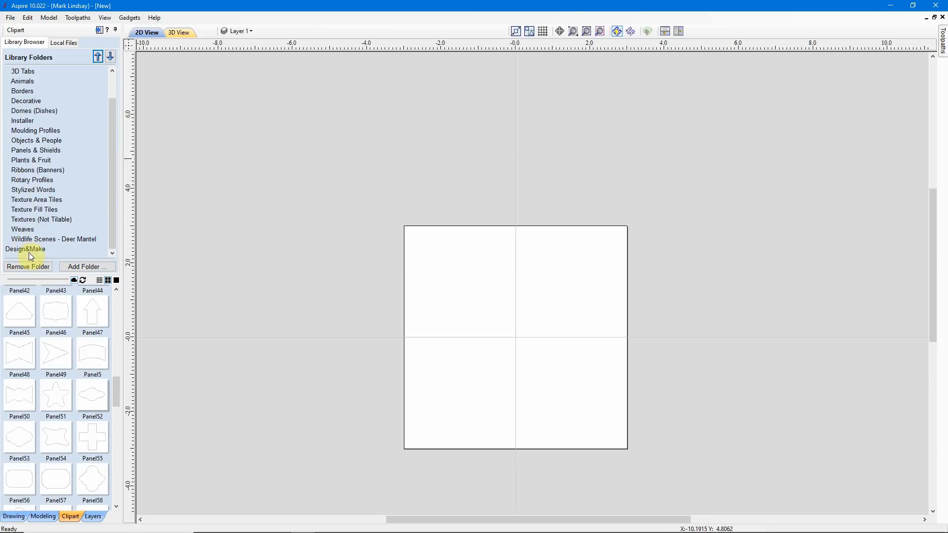
pyautogui.scroll(4, 538, 448)
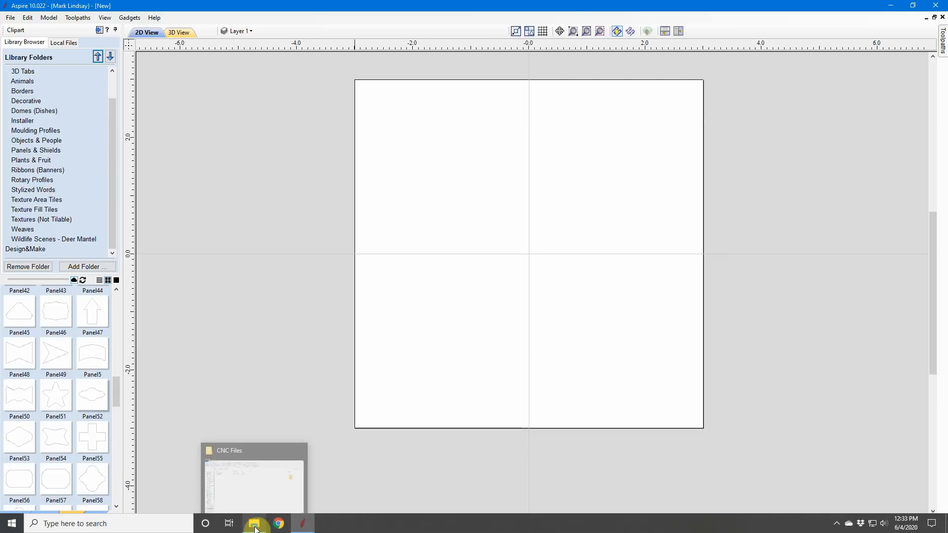
pyautogui.click(255, 527)
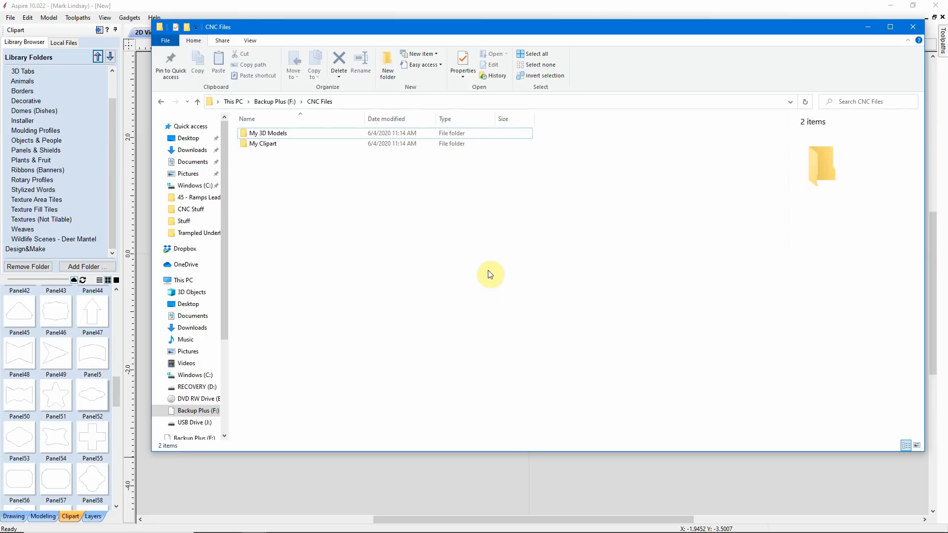
pyautogui.doubleClick(322, 146)
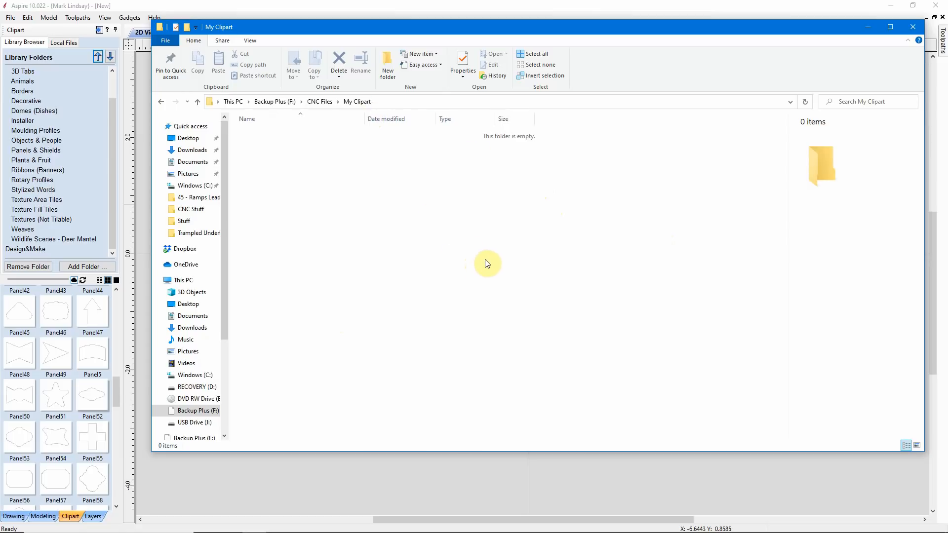
pyautogui.click(555, 6)
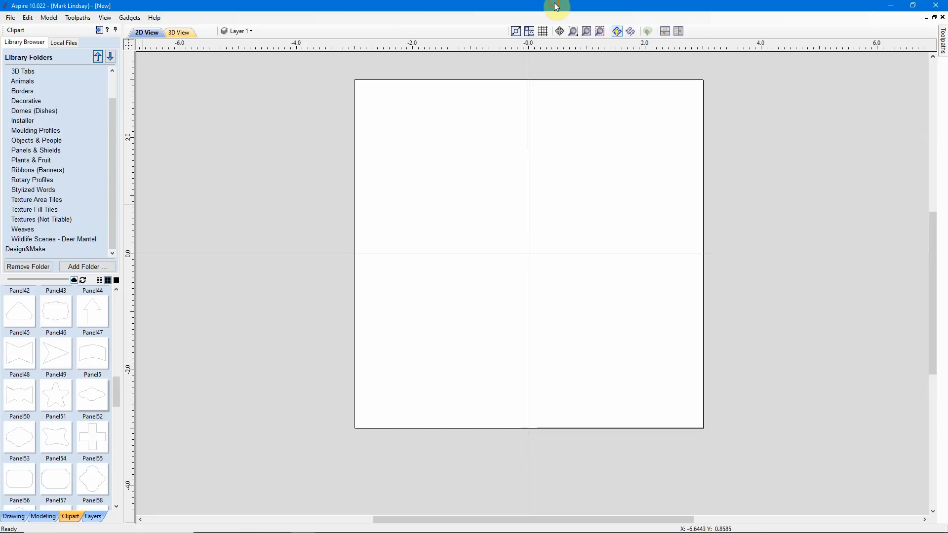
# Import the vectors from VW Carving.crv, stored on Windows (C:) under VCarve Pro Tutorials, Beginner Series, 14 - Node Editing
pyautogui.click(14, 516)
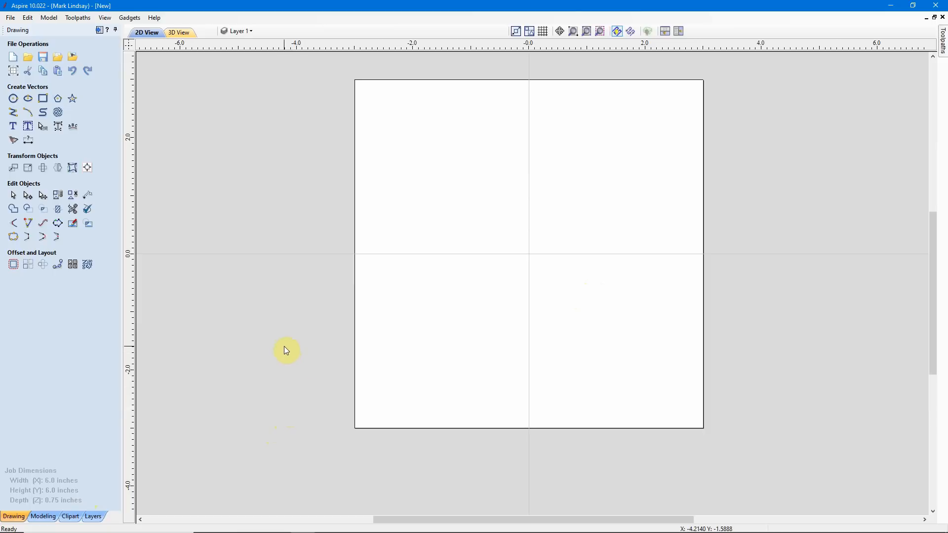
pyautogui.click(10, 18)
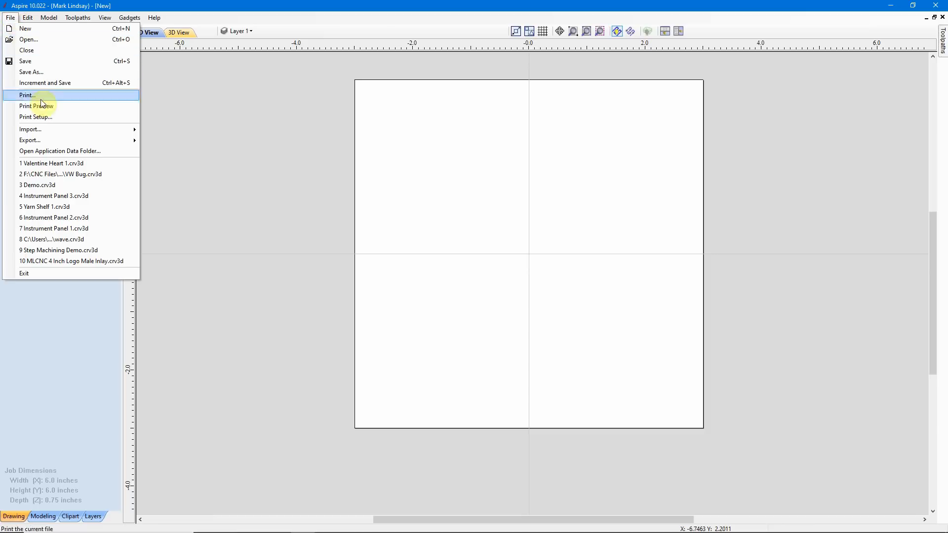
pyautogui.moveTo(48, 129)
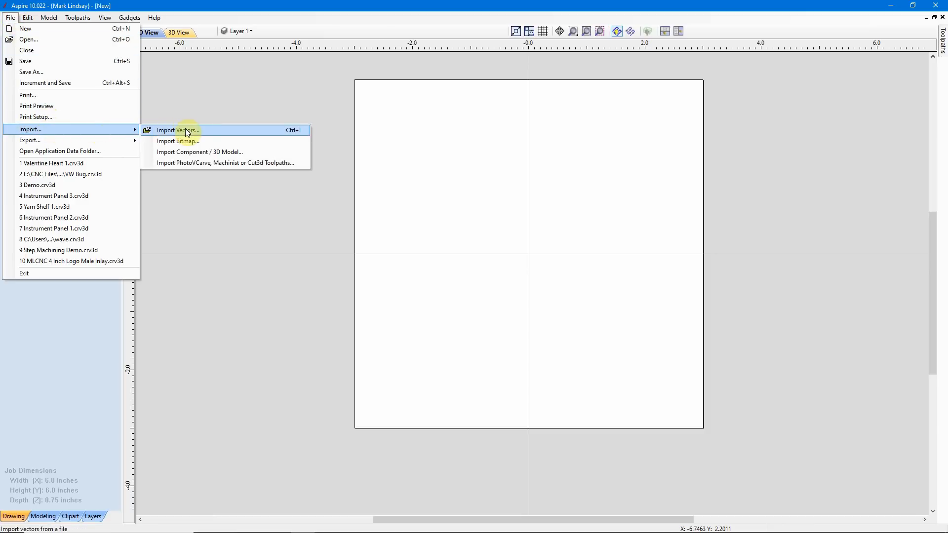
pyautogui.click(200, 130)
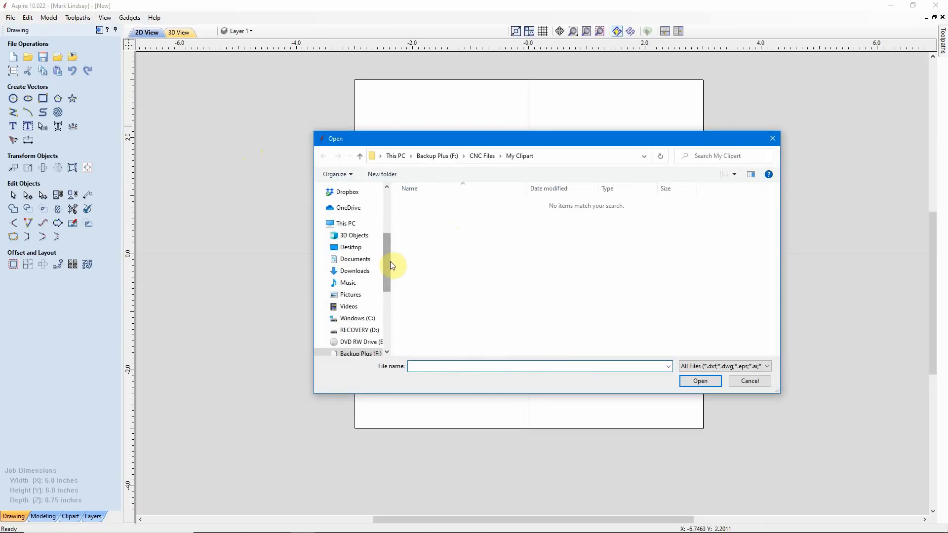
pyautogui.click(366, 319)
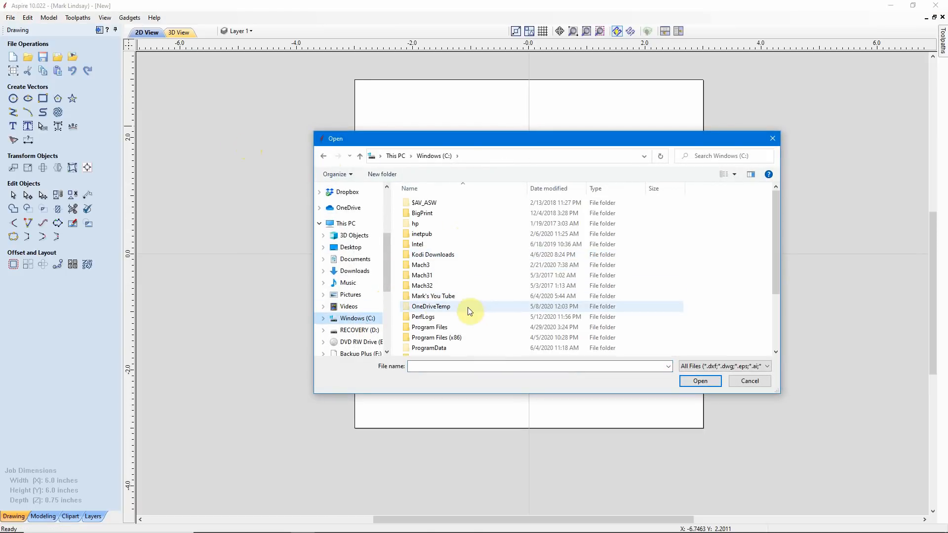
pyautogui.doubleClick(450, 295)
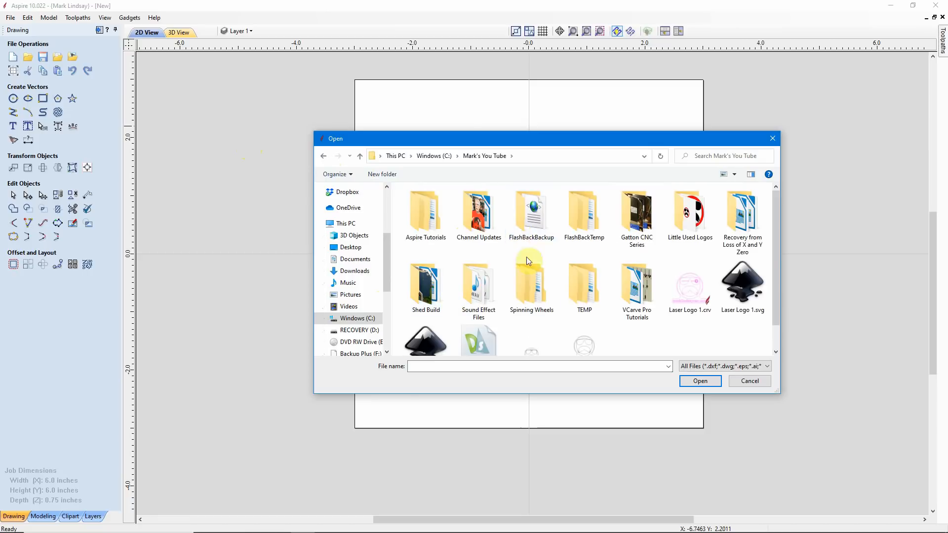
pyautogui.doubleClick(618, 275)
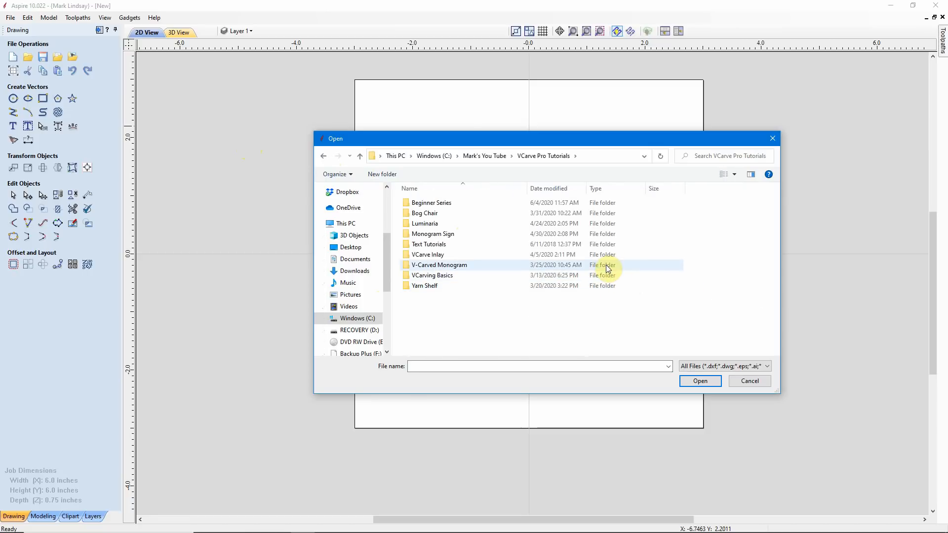
pyautogui.doubleClick(424, 203)
pyautogui.scroll(-1, 635, 306)
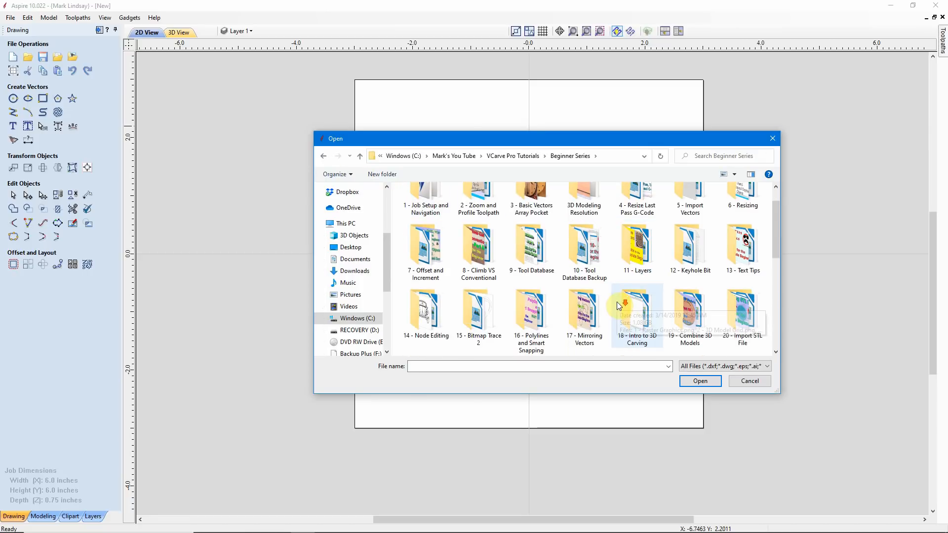
pyautogui.doubleClick(423, 311)
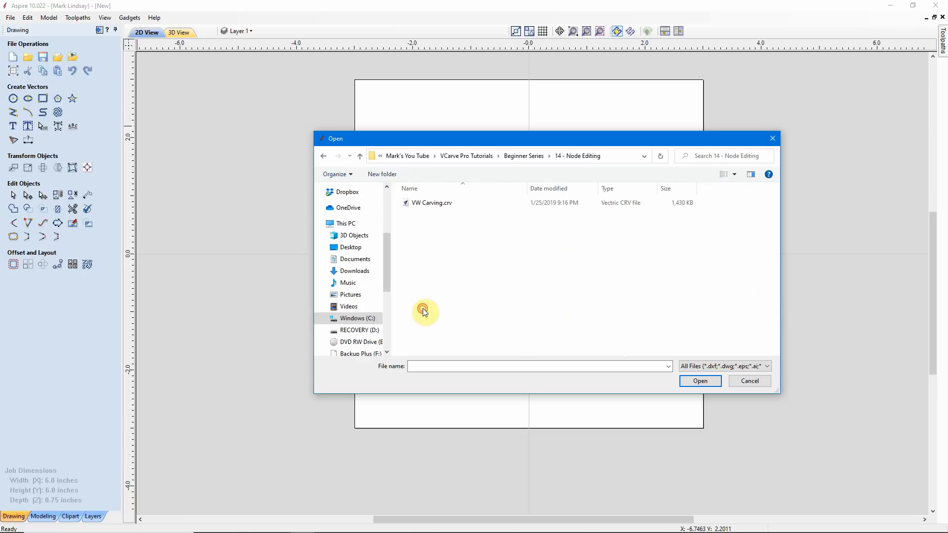
pyautogui.click(427, 209)
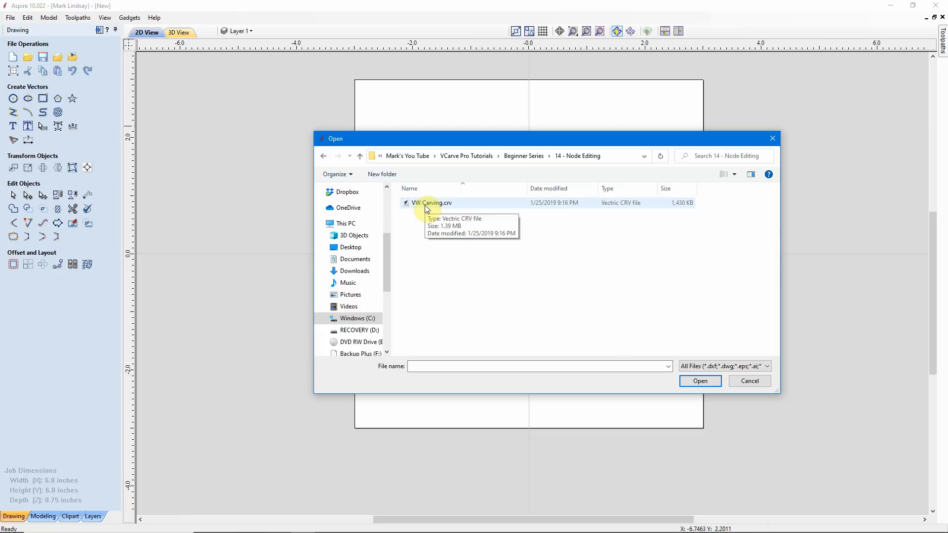
pyautogui.doubleClick(426, 207)
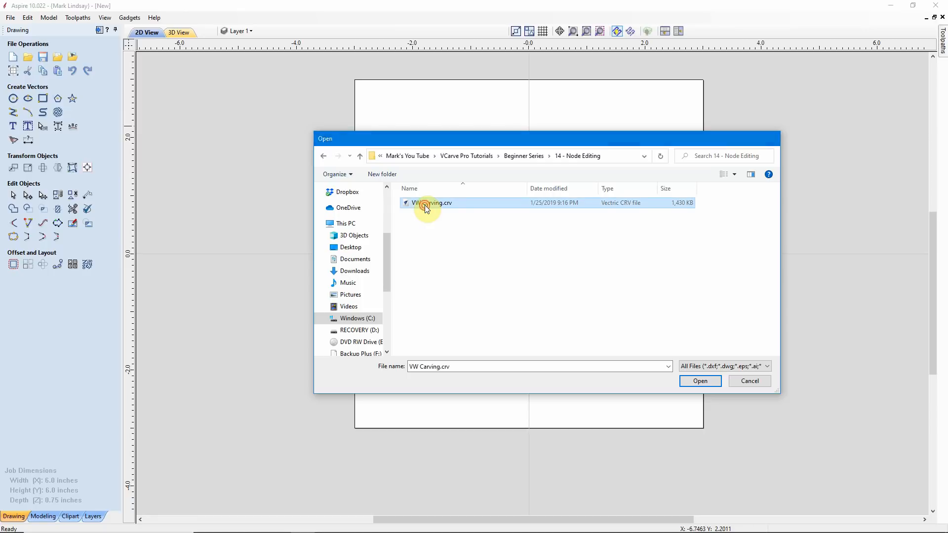
# Hide the Bitmap Layer and delete it together with the data it contains
pyautogui.scroll(-5, 517, 243)
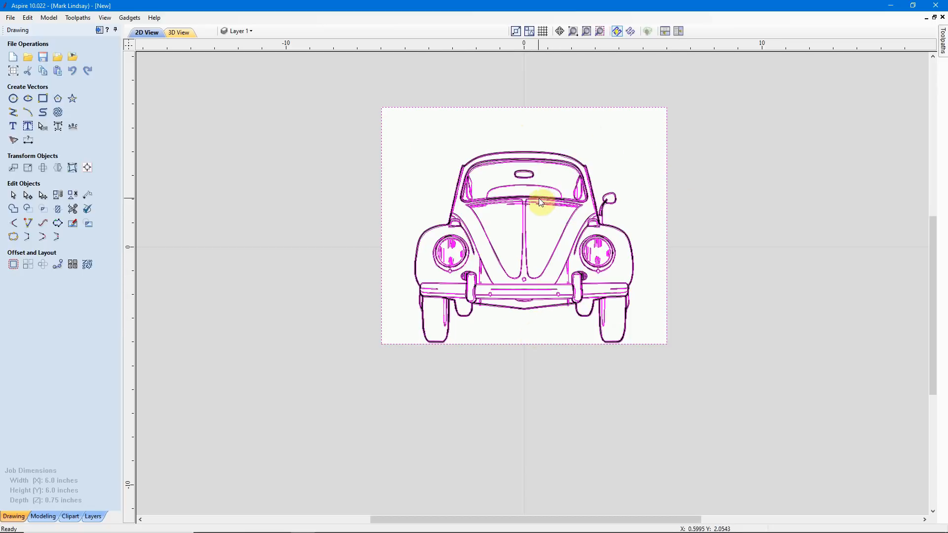
pyautogui.click(253, 32)
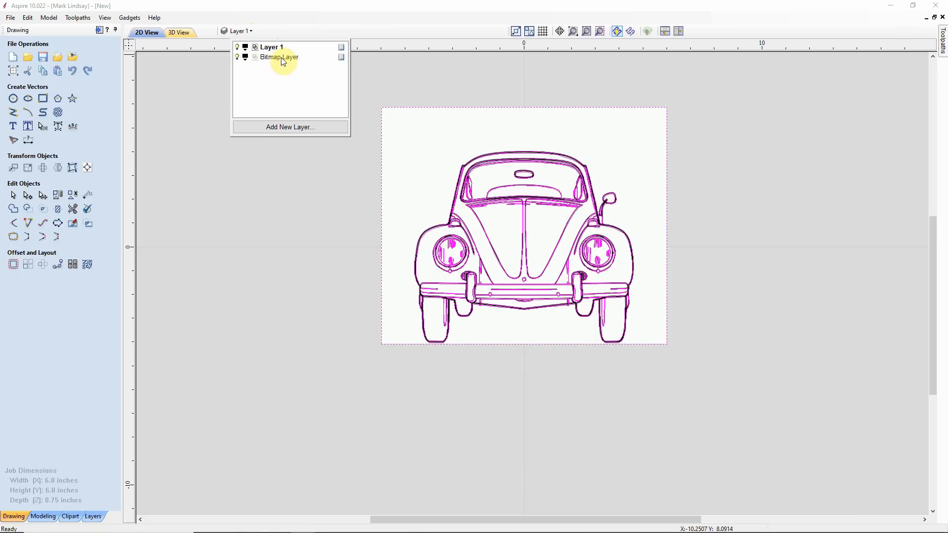
pyautogui.click(237, 57)
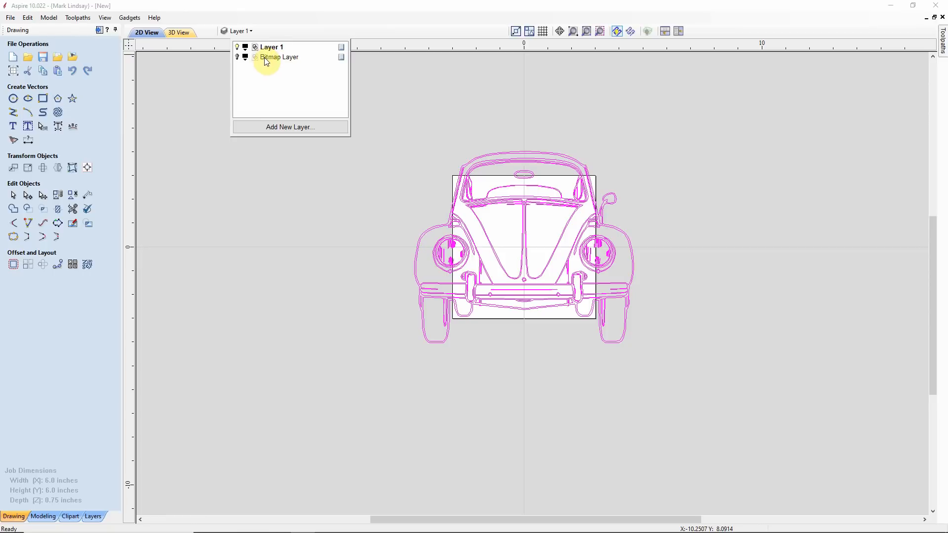
pyautogui.click(265, 58)
pyautogui.rightClick(266, 58)
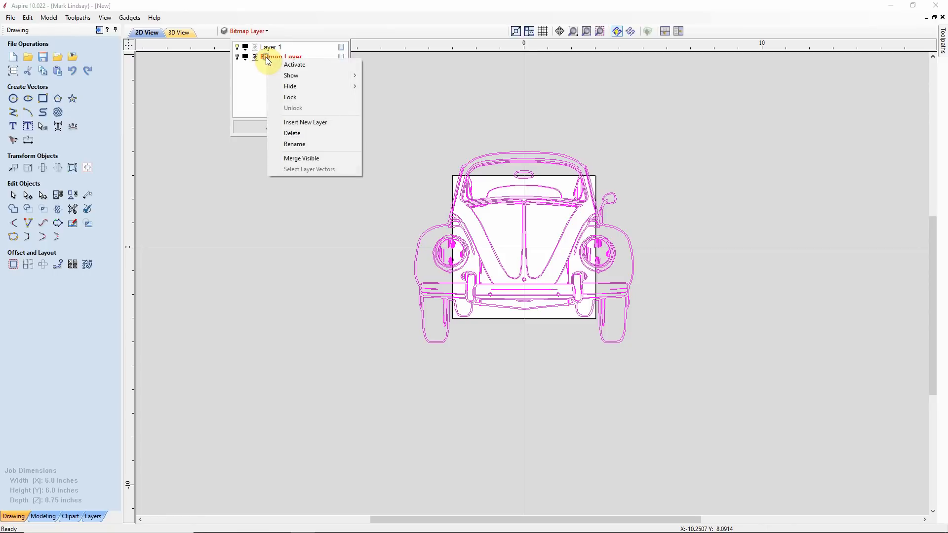
pyautogui.click(295, 133)
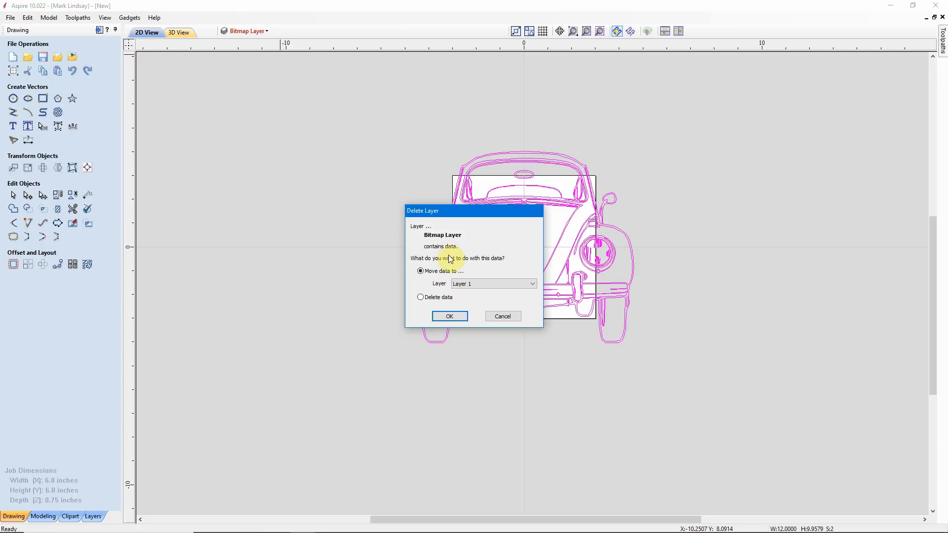
pyautogui.click(420, 298)
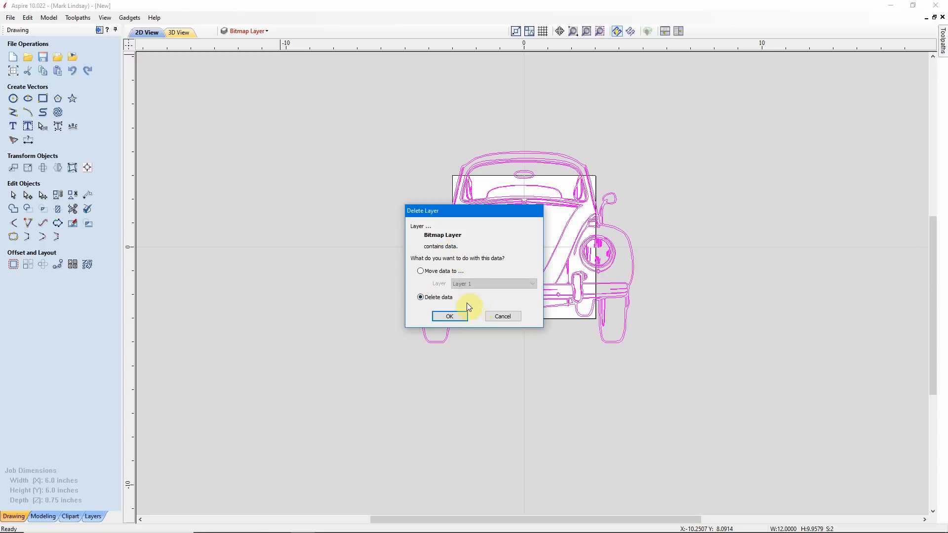
pyautogui.click(449, 315)
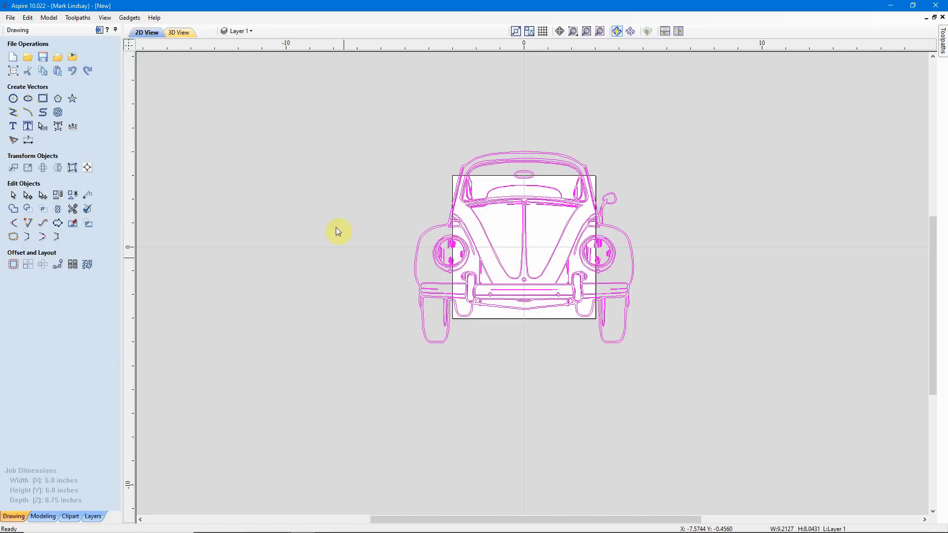
# Resize the VW car vectors to a width of 5.75 inches, keeping width and height linked, and deselect them
pyautogui.click(250, 30)
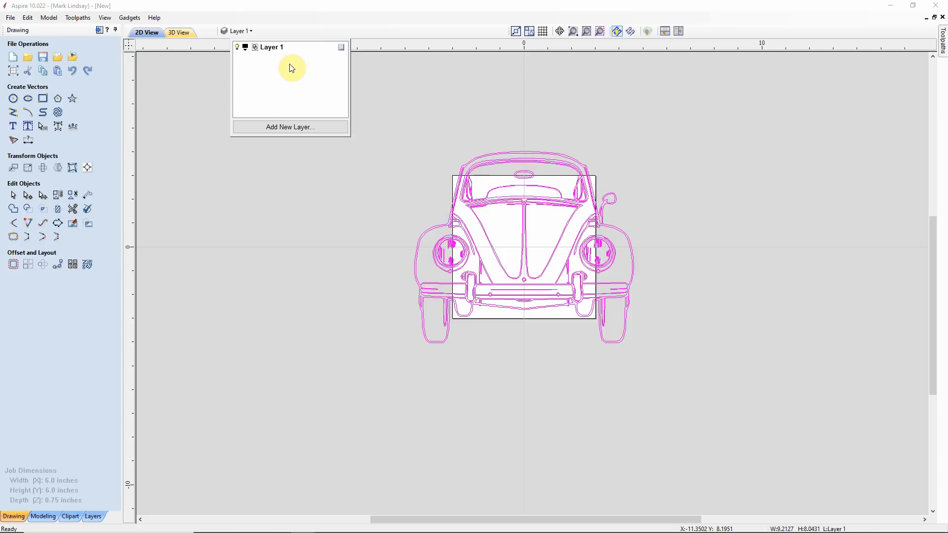
pyautogui.click(327, 250)
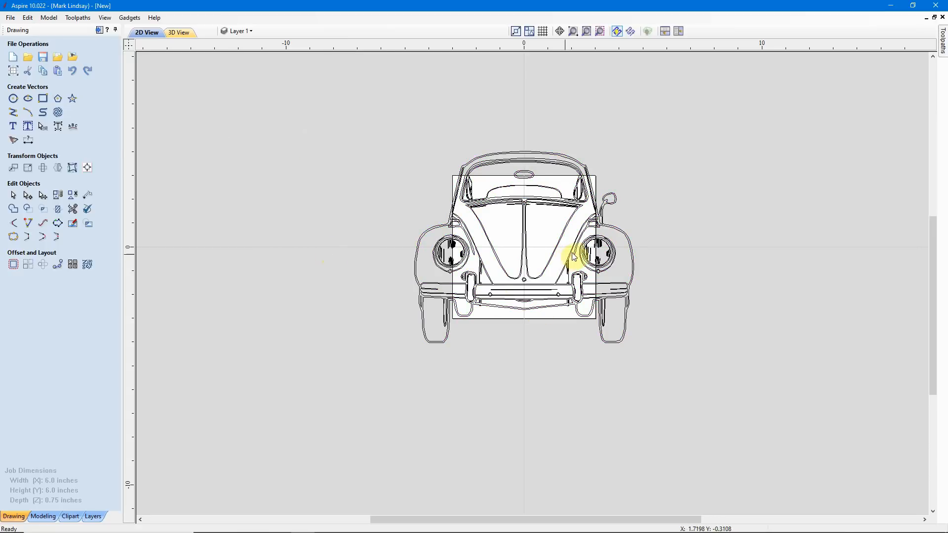
pyautogui.click(514, 280)
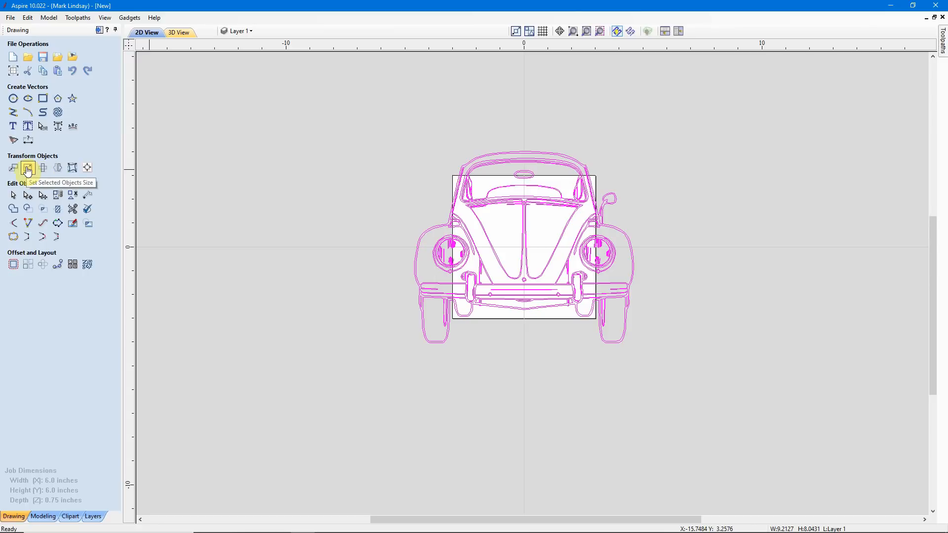
pyautogui.click(27, 170)
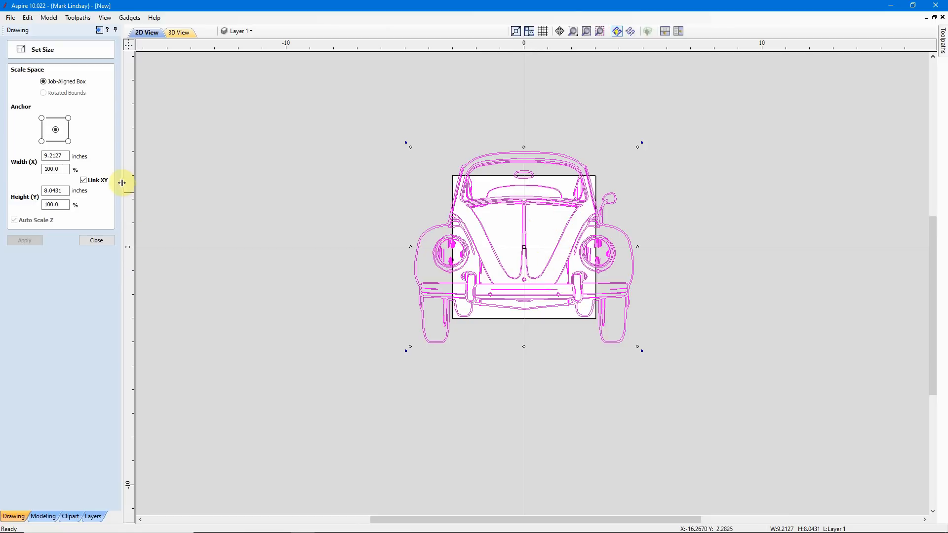
pyautogui.moveTo(66, 156); pyautogui.dragTo(28, 153)
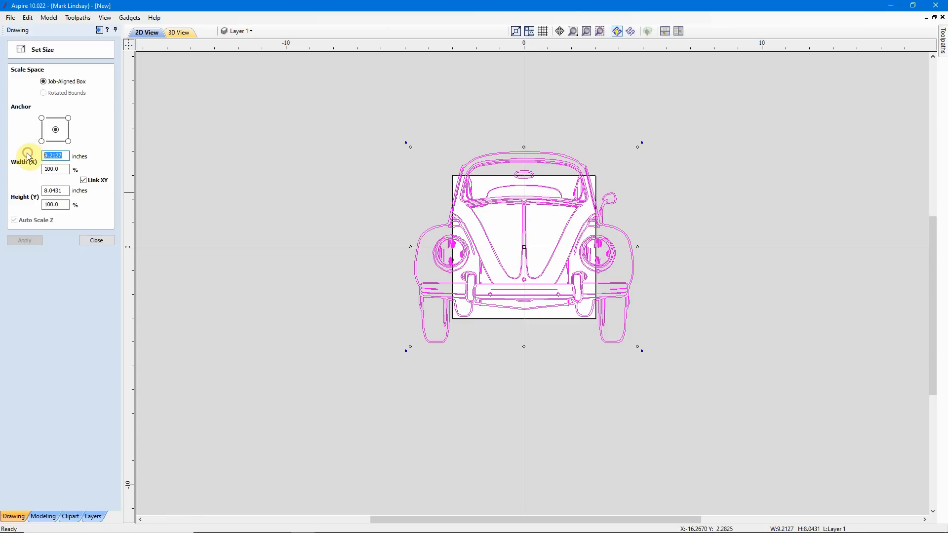
pyautogui.write('5.')
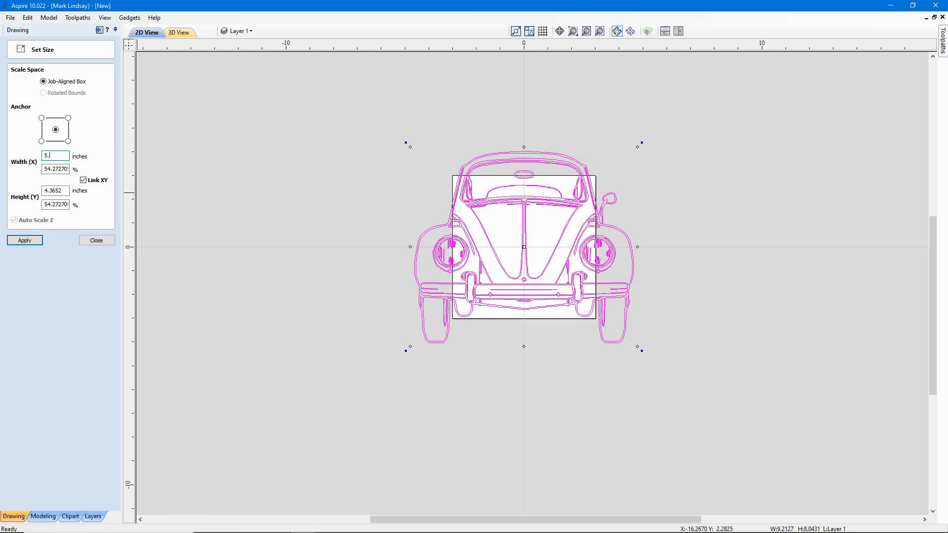
pyautogui.write('75')
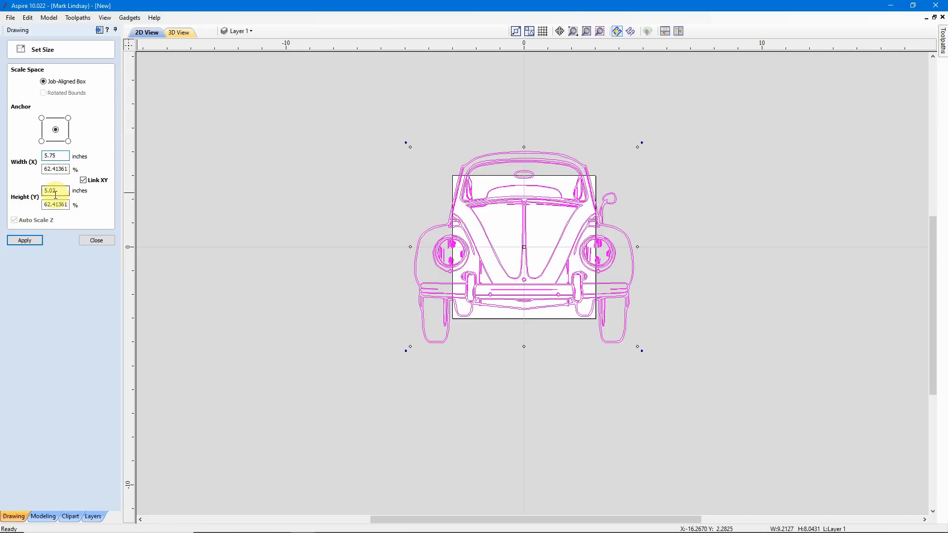
pyautogui.click(26, 241)
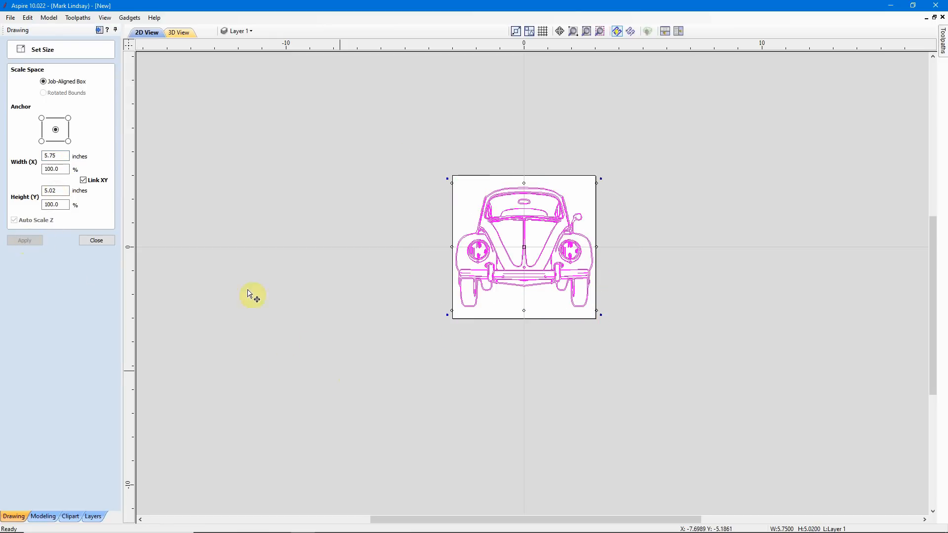
pyautogui.click(102, 240)
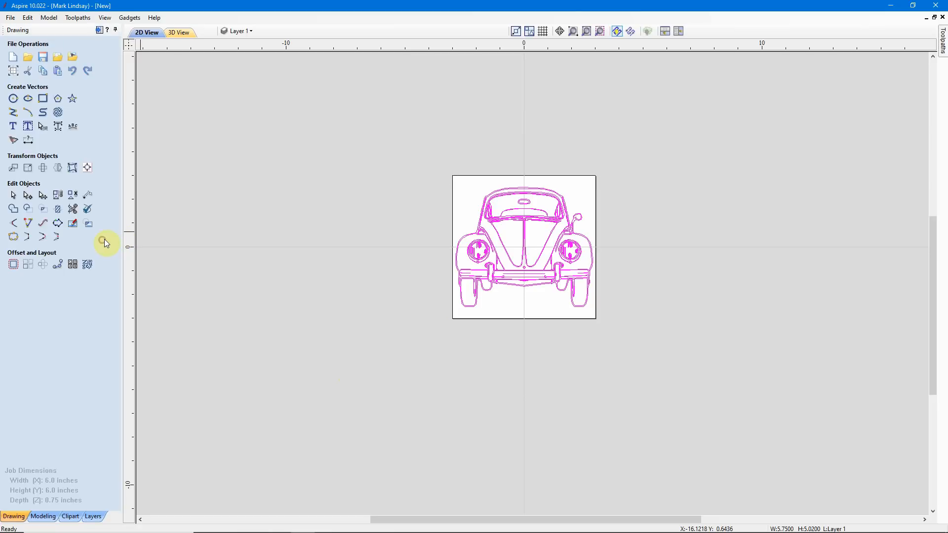
pyautogui.click(528, 345)
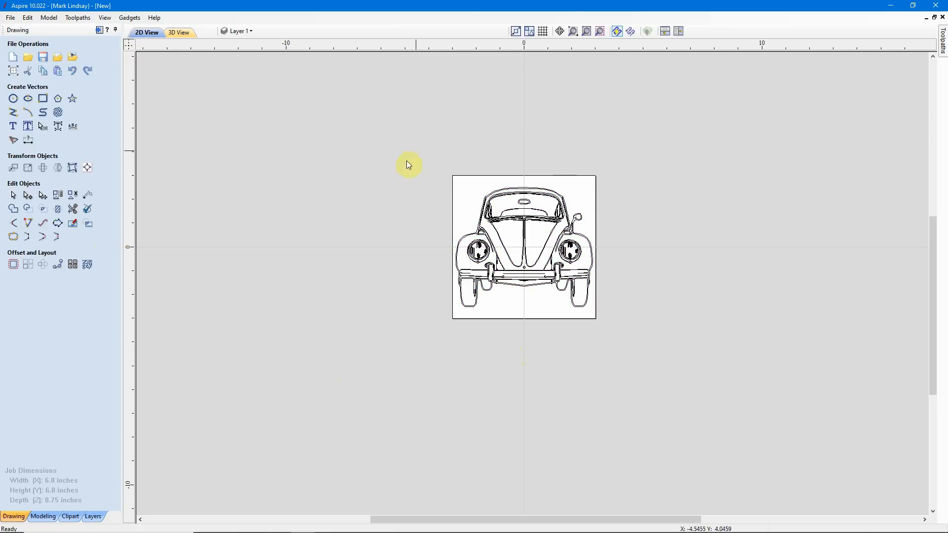
# Save the drawing as VW Bug.crv3d in the My Clipart folder under CNC Files on Backup Plus (F:)
pyautogui.scroll(1, 526, 232)
pyautogui.scroll(1, 526, 232)
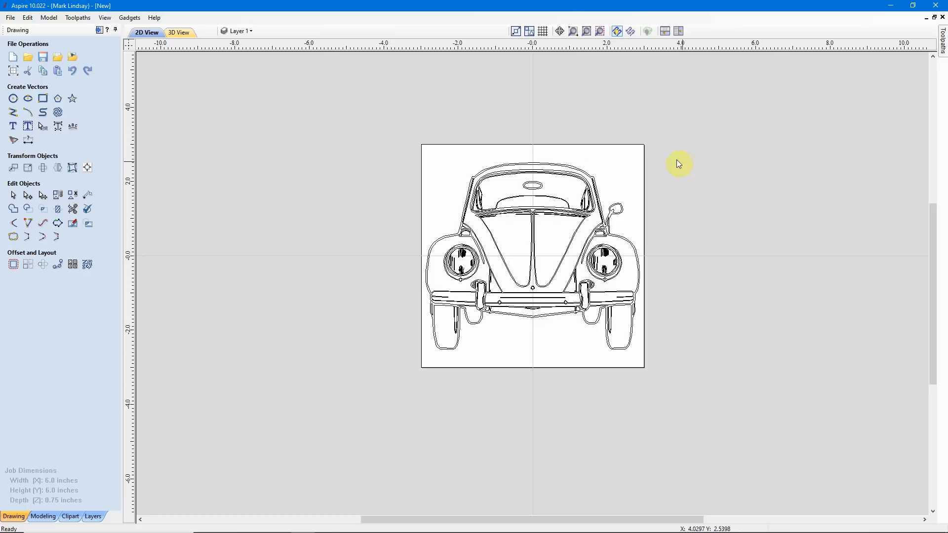
pyautogui.click(10, 20)
pyautogui.click(33, 72)
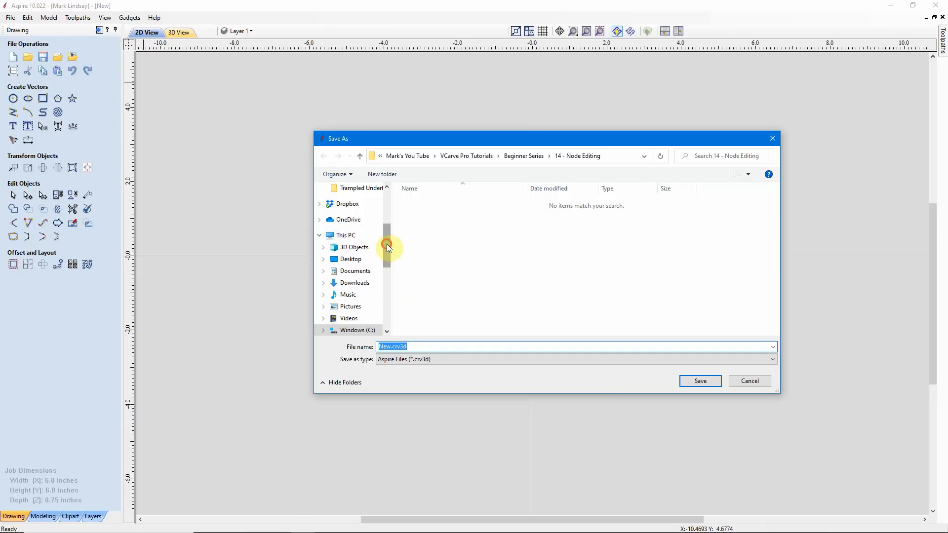
pyautogui.moveTo(387, 244); pyautogui.dragTo(389, 280)
pyautogui.click(367, 237)
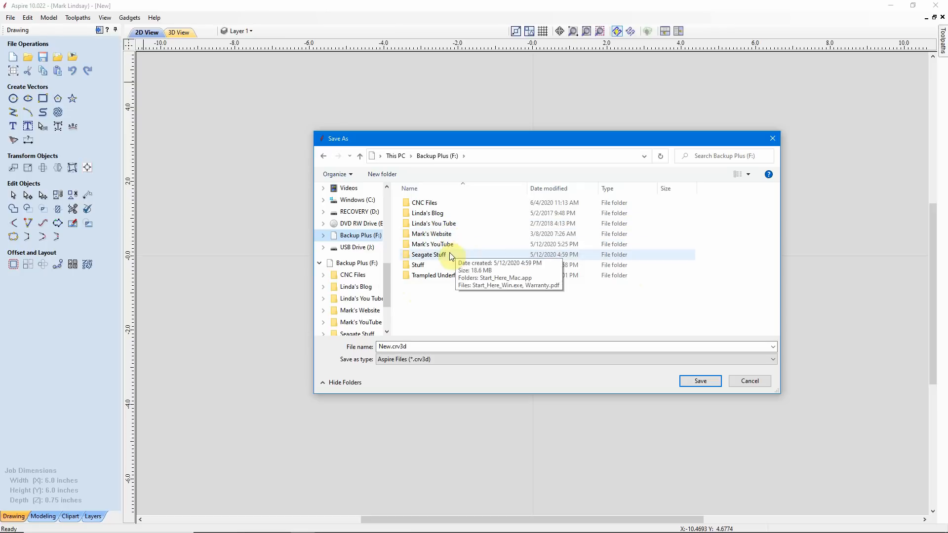
pyautogui.doubleClick(431, 202)
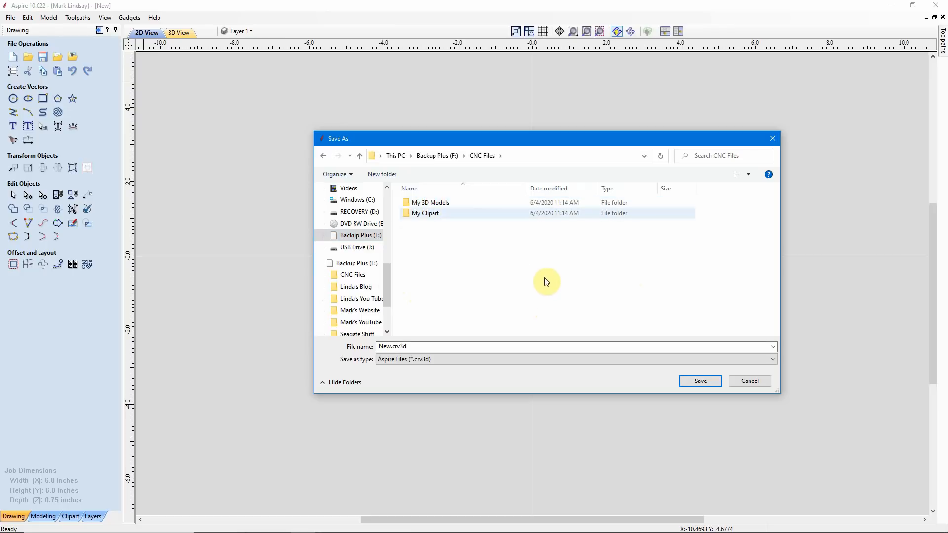
pyautogui.doubleClick(425, 214)
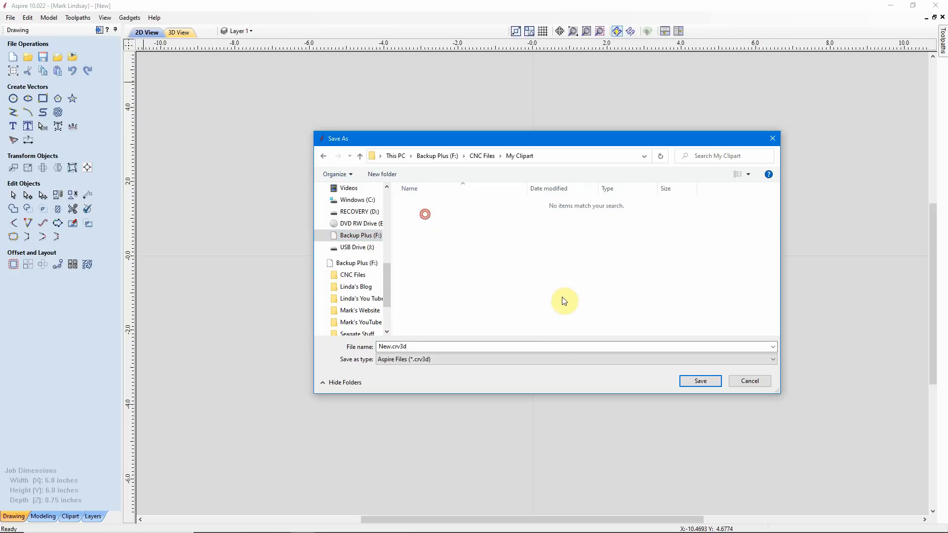
pyautogui.doubleClick(391, 346)
pyautogui.doubleClick(389, 346)
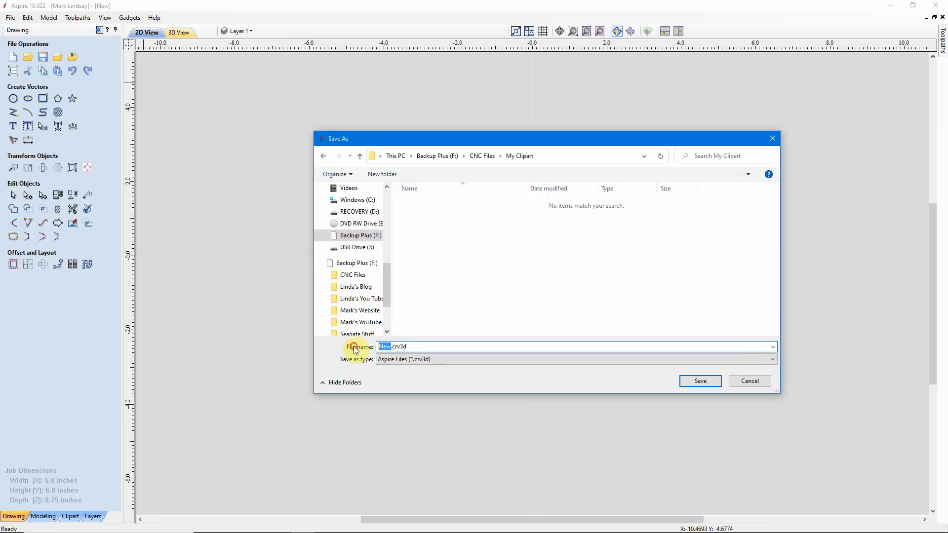
pyautogui.write('VW Bug')
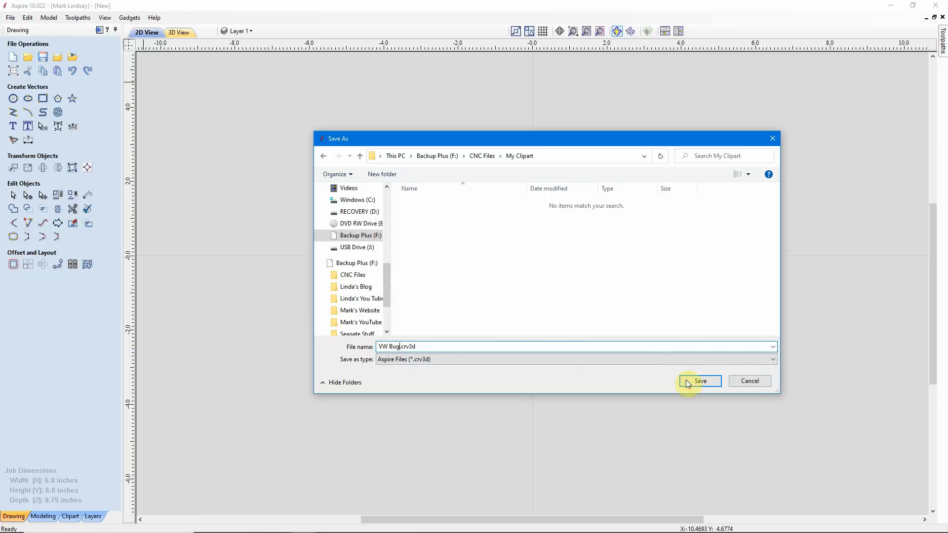
pyautogui.click(701, 382)
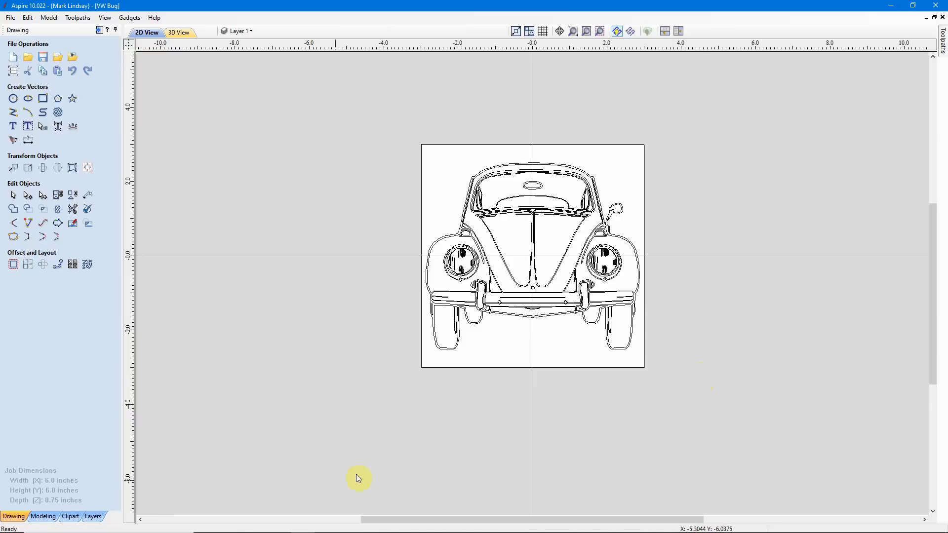
# Check the My Clipart folder in File Explorer with large thumbnails, returning to Aspire
pyautogui.moveTo(233, 531)
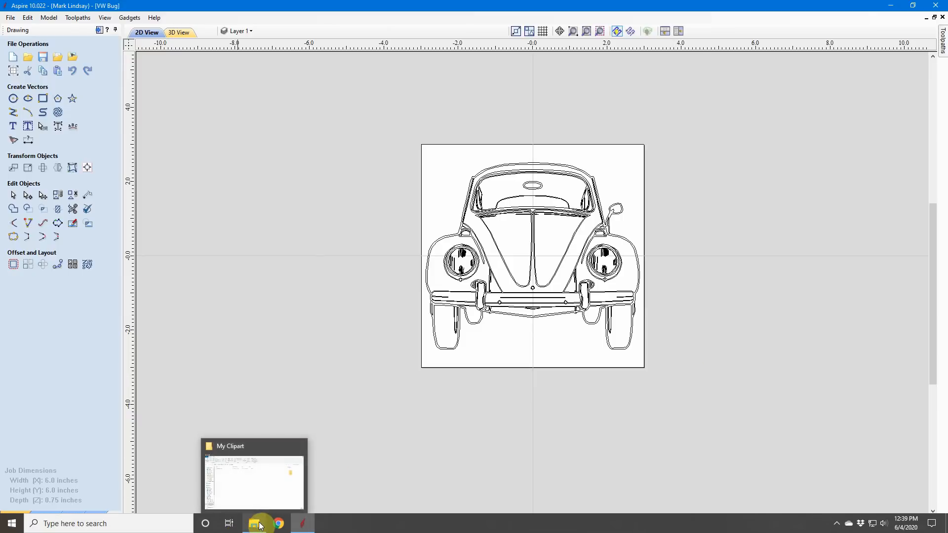
pyautogui.click(253, 447)
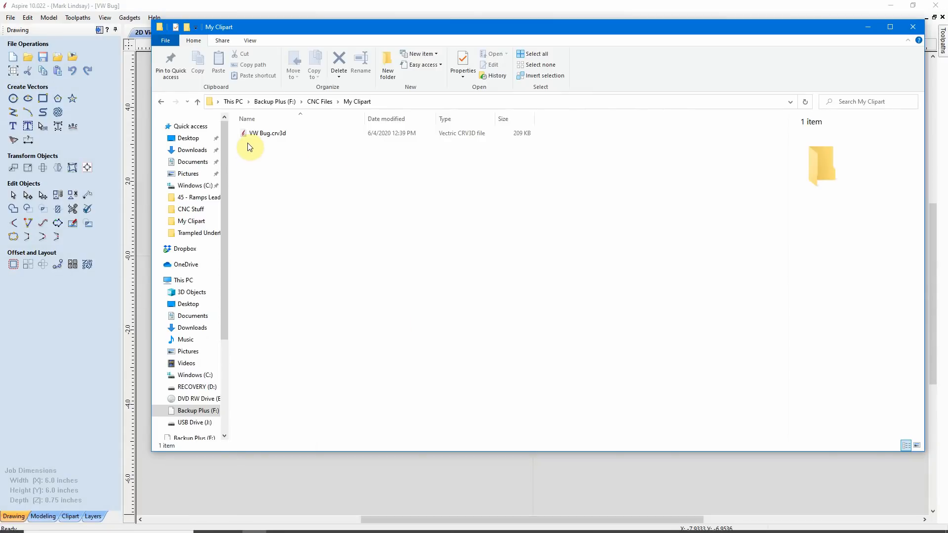
pyautogui.click(916, 446)
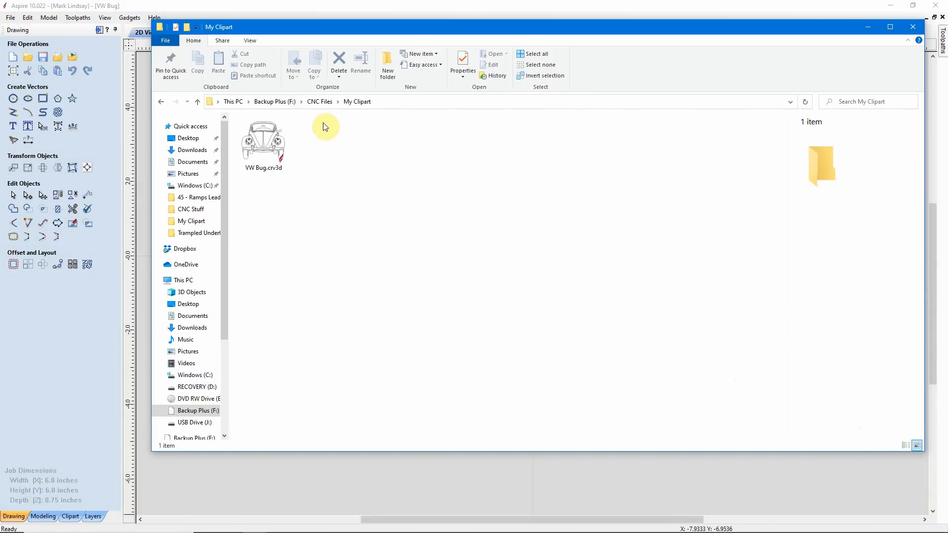
pyautogui.click(722, 5)
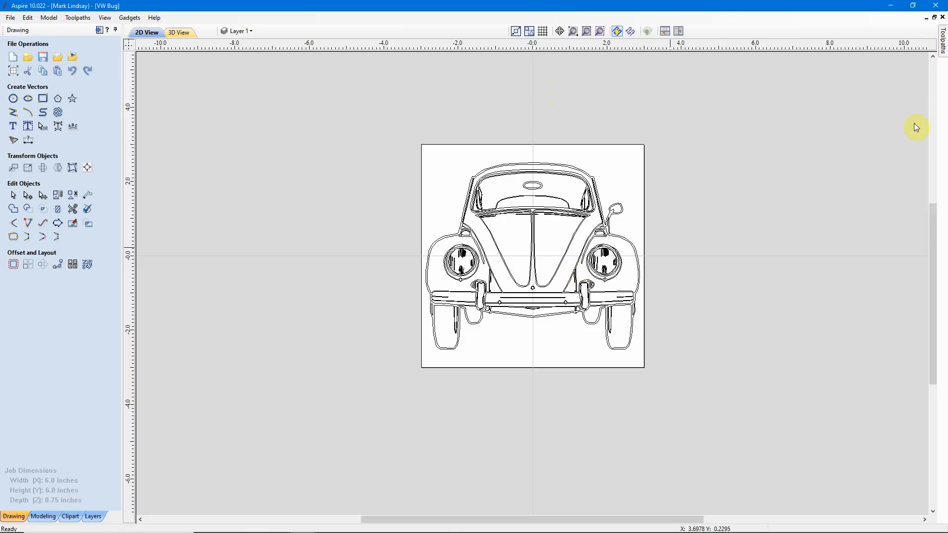
# Close the VW Bug drawing and create a new single-sided 6 x 6 inch job, 0.75 inches thick
pyautogui.click(943, 17)
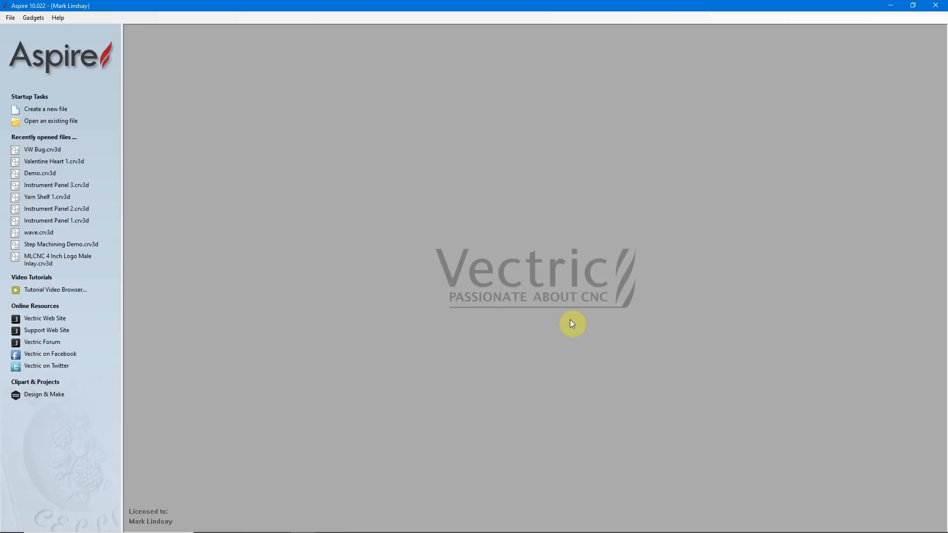
pyautogui.click(33, 108)
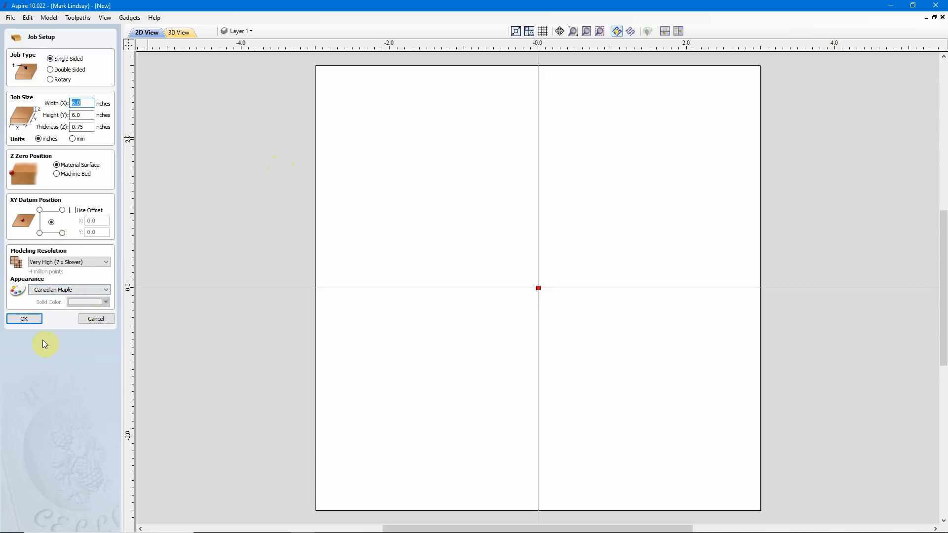
pyautogui.click(18, 320)
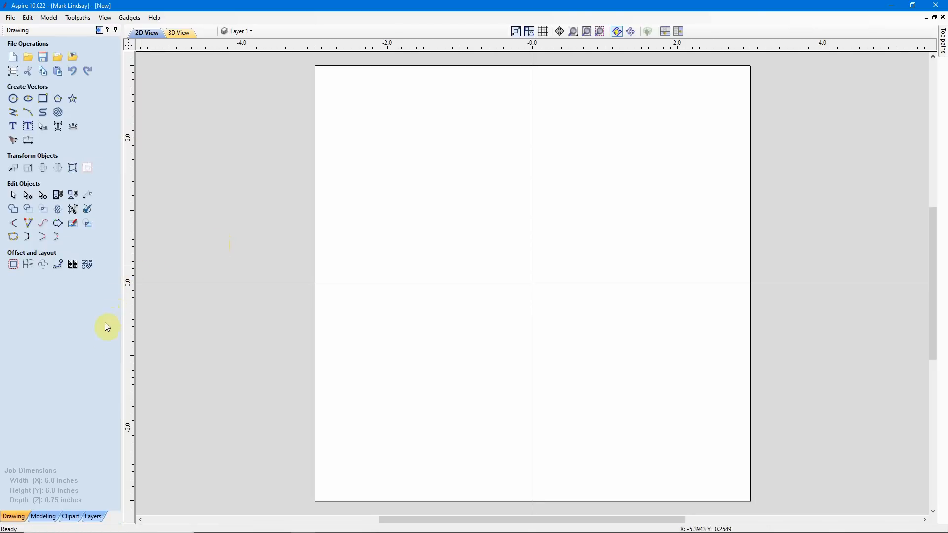
# Add the My Clipart folder from CNC Files on Backup Plus (F:) to the clipart library
pyautogui.click(72, 516)
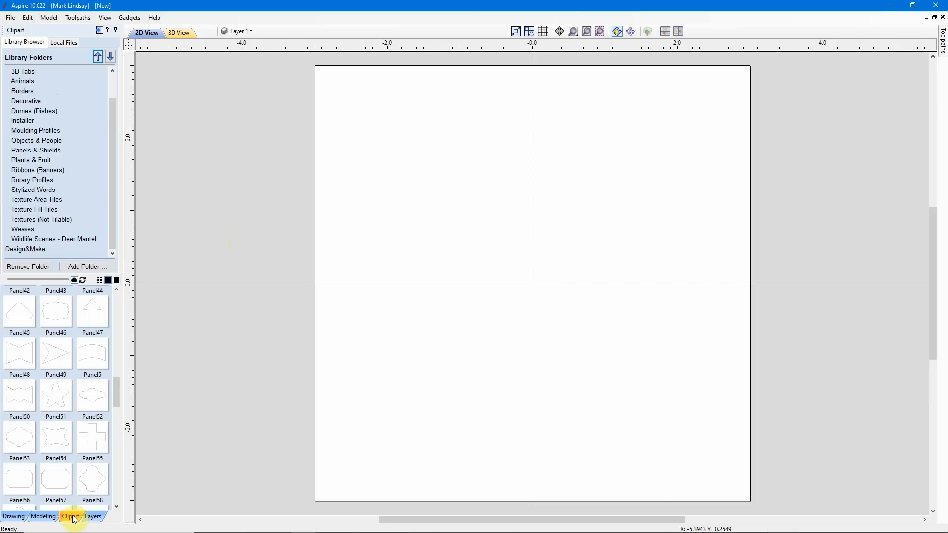
pyautogui.click(87, 267)
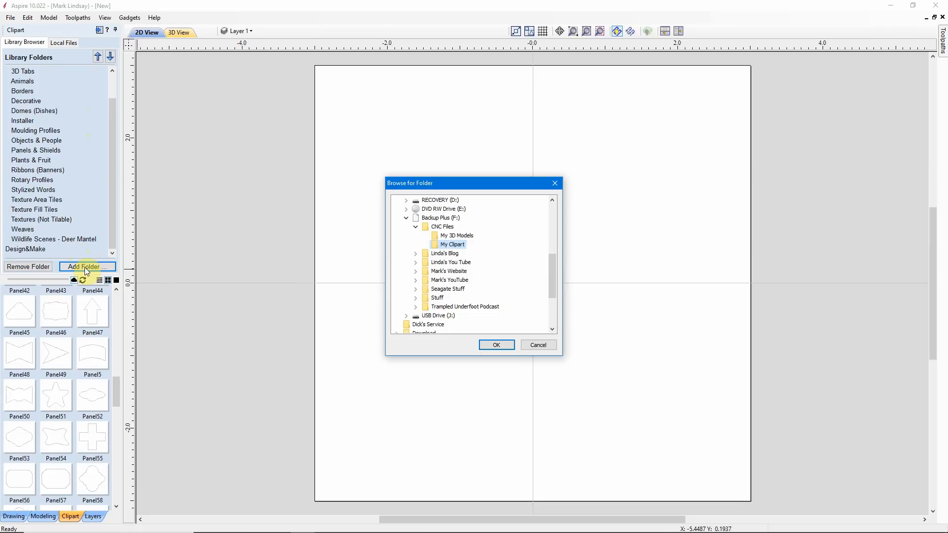
pyautogui.scroll(4, 455, 226)
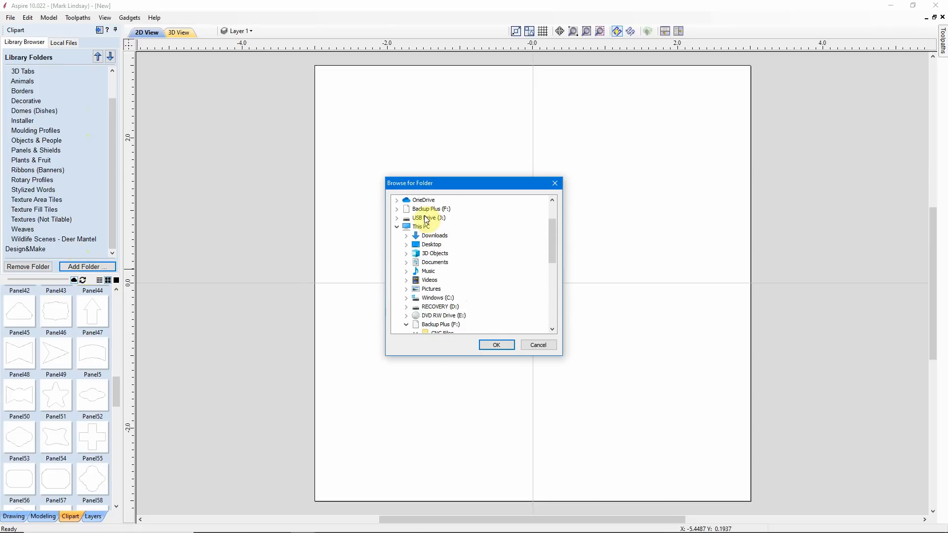
pyautogui.scroll(-1, 402, 243)
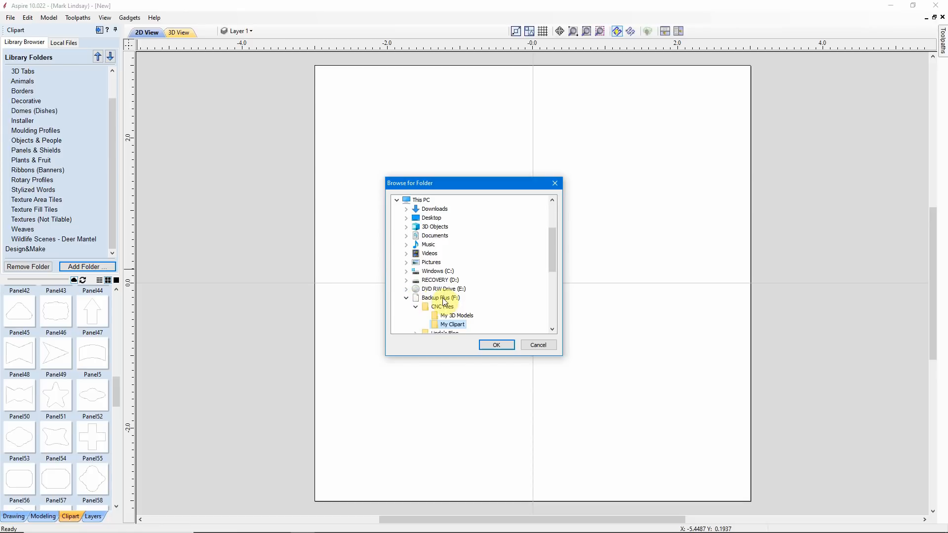
pyautogui.scroll(-1, 444, 301)
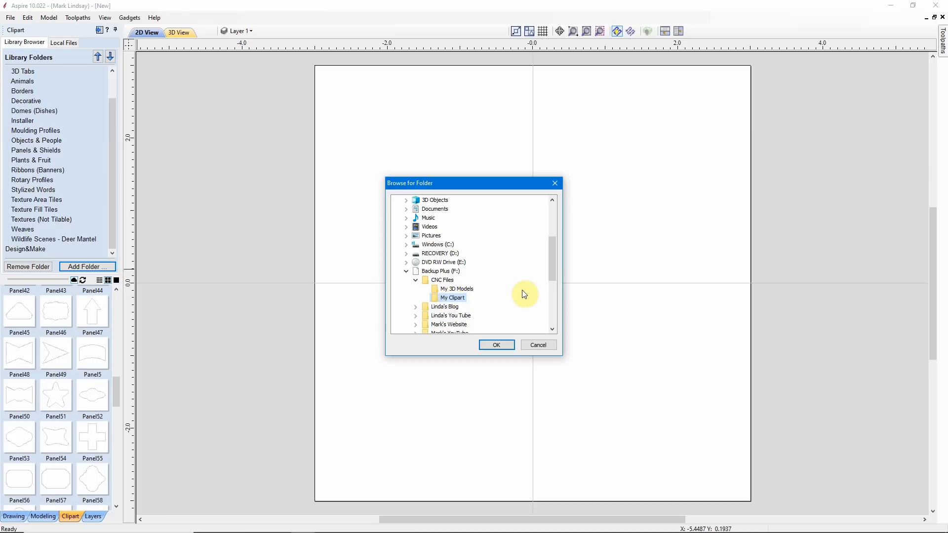
pyautogui.click(495, 344)
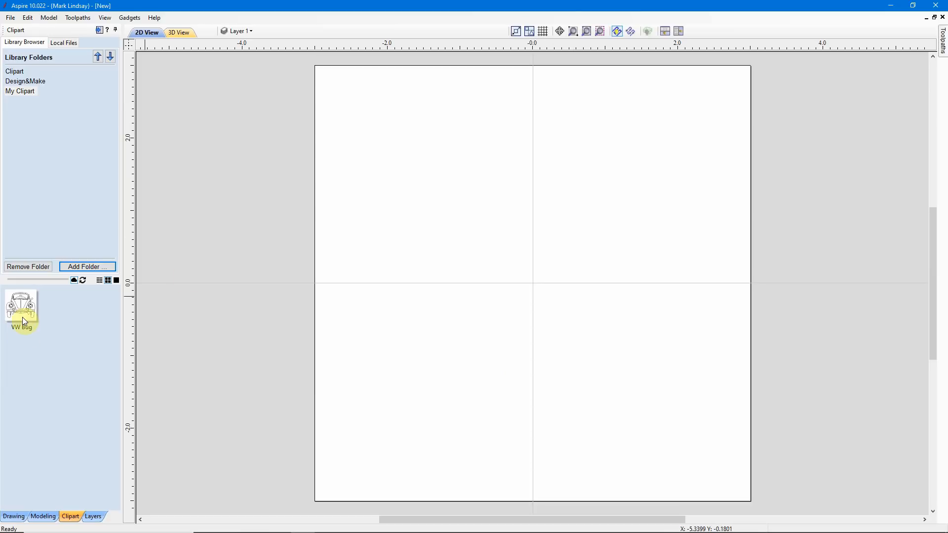
# Insert the VW Bug clipart from the My Clipart library folder into the new drawing
pyautogui.moveTo(22, 305); pyautogui.dragTo(122, 108)
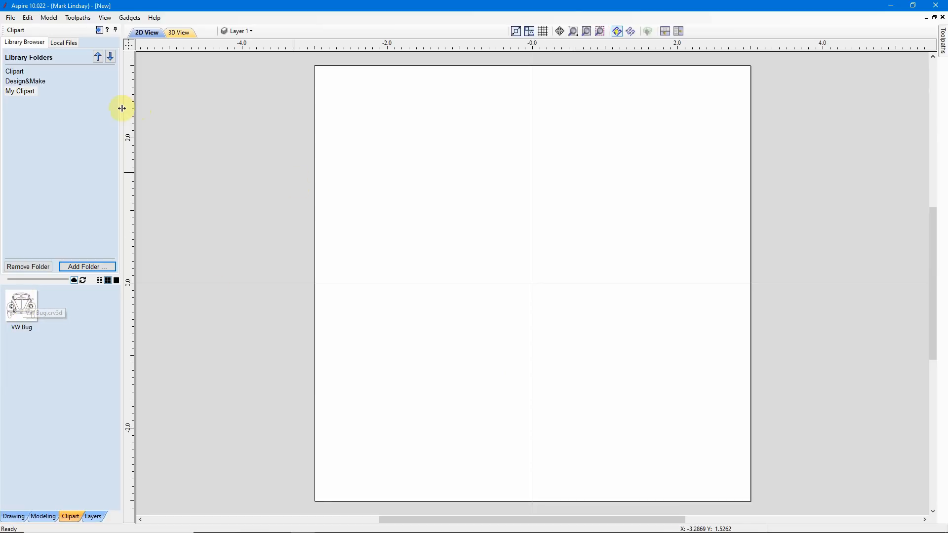
pyautogui.click(12, 517)
pyautogui.click(70, 516)
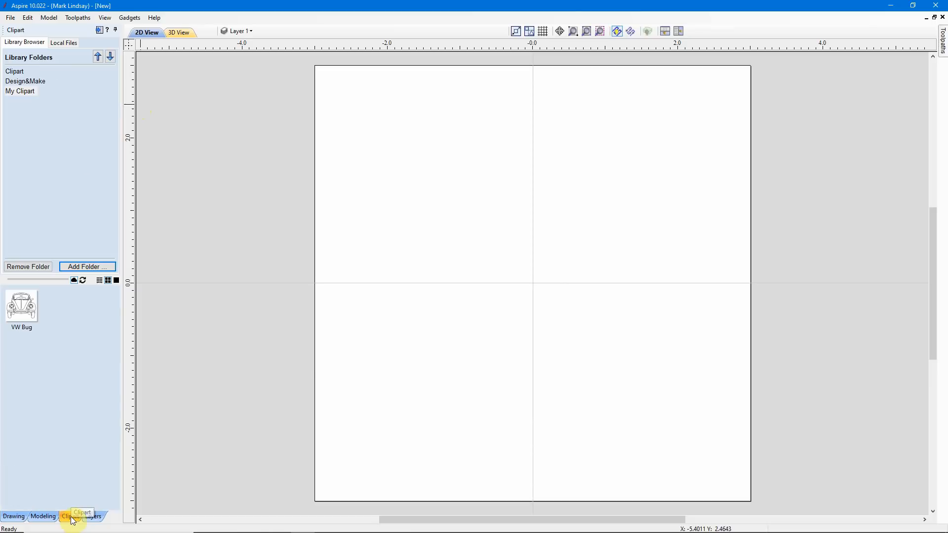
pyautogui.click(9, 93)
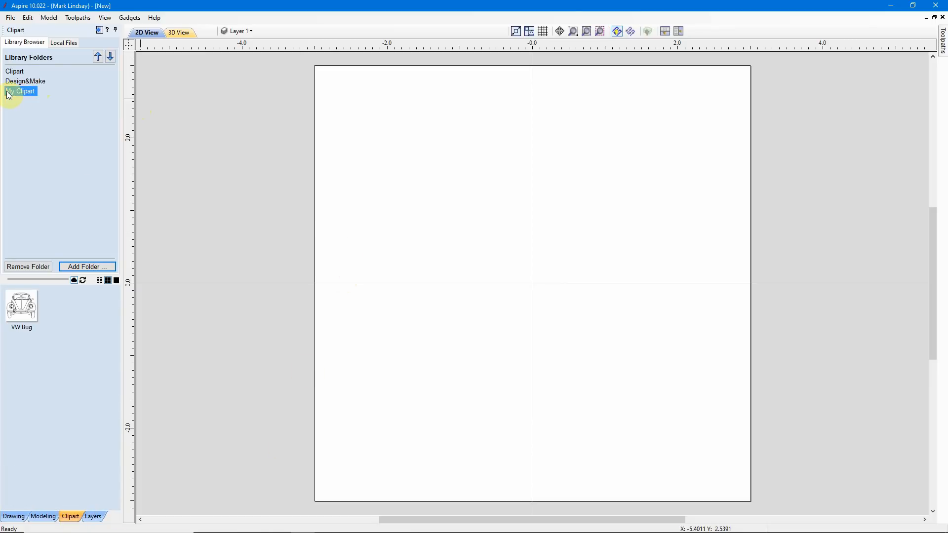
pyautogui.doubleClick(19, 306)
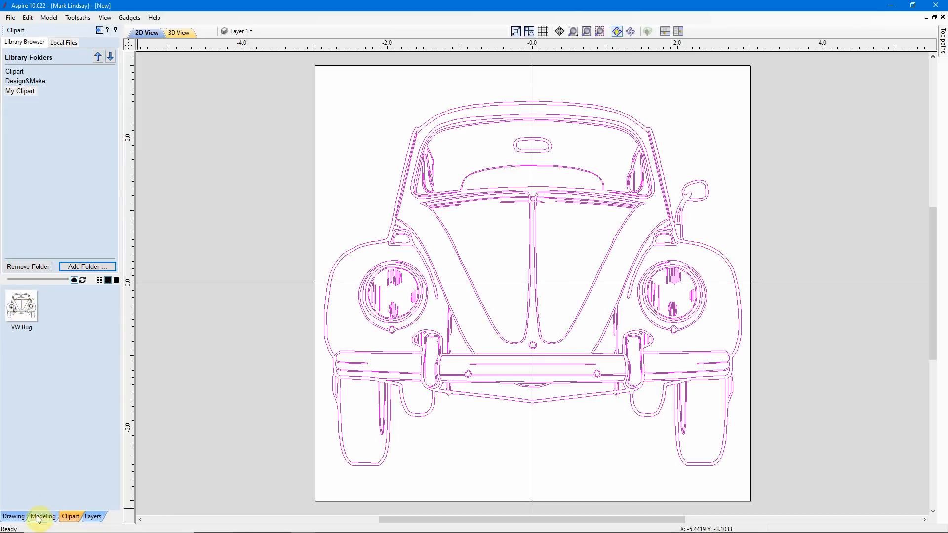
# Scale the VW Bug clipart down to about 2.76 x 2.41 inches and move it into the job's upper-right quarter
pyautogui.click(14, 517)
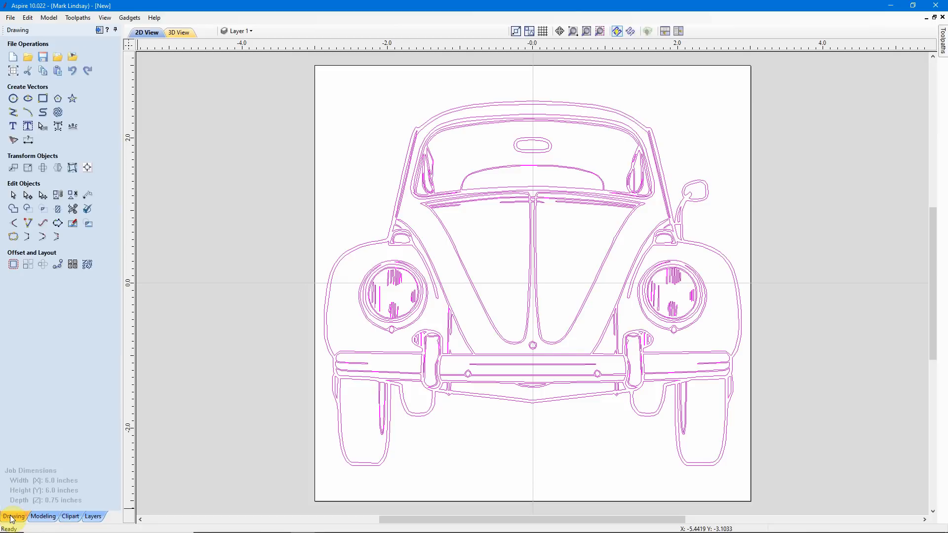
pyautogui.click(719, 460)
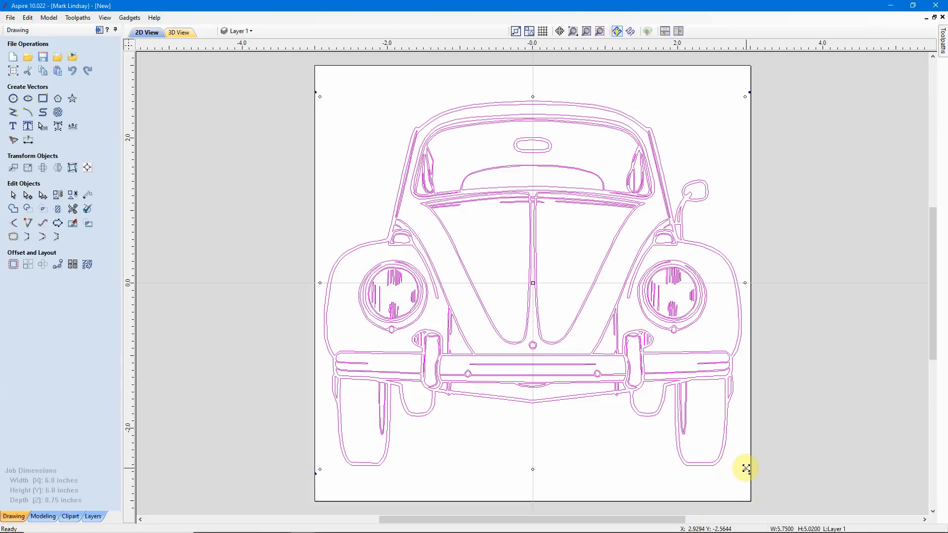
pyautogui.moveTo(745, 468); pyautogui.dragTo(633, 374)
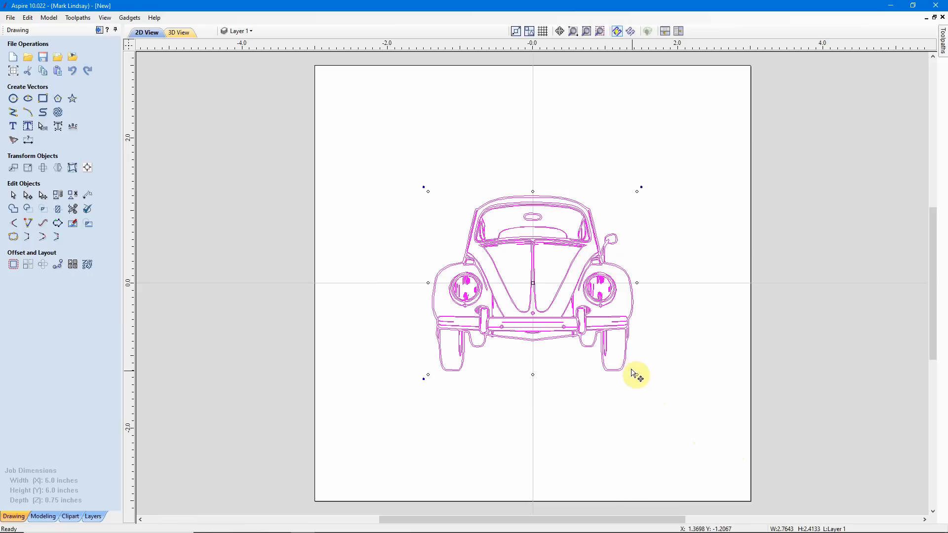
pyautogui.moveTo(531, 277); pyautogui.dragTo(645, 164)
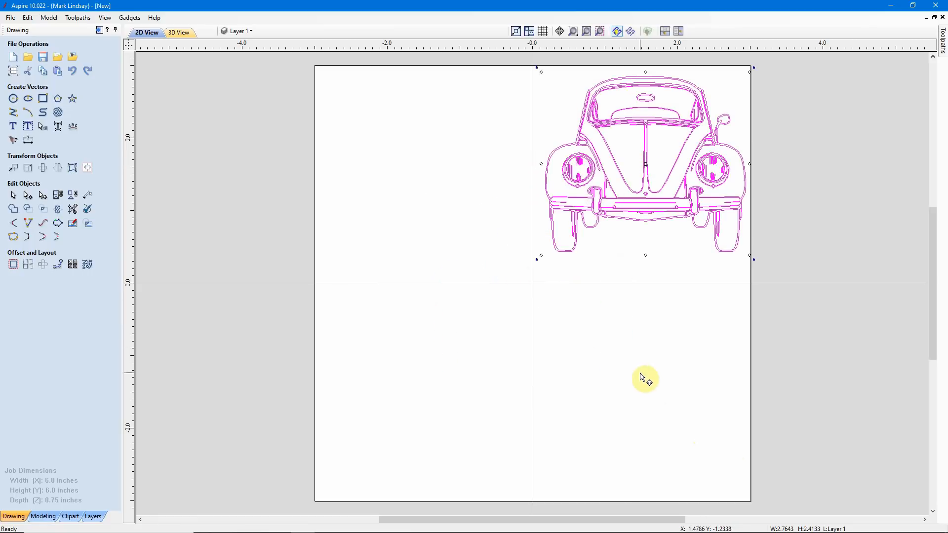
pyautogui.click(669, 330)
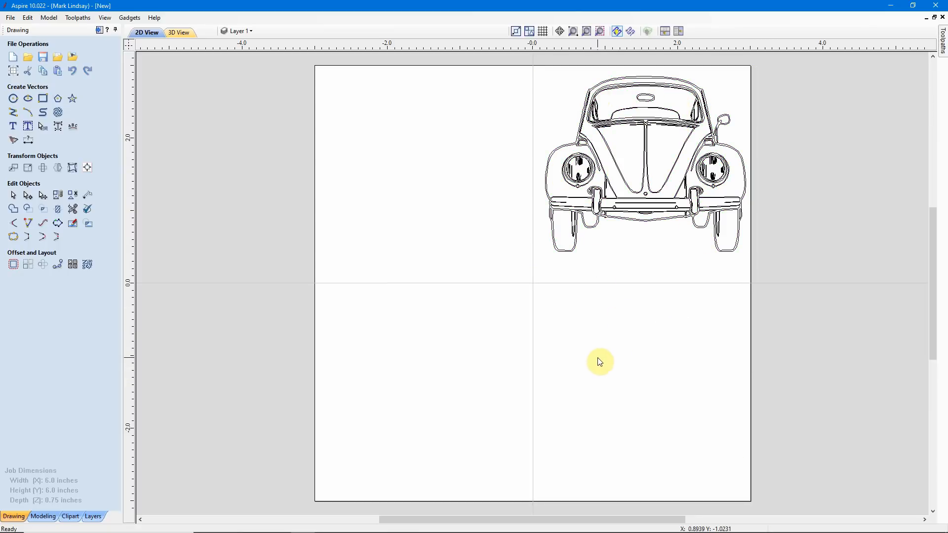
# Delete the VW Bug vectors from the drawing, keeping the My Clipart library folder on display
pyautogui.click(70, 517)
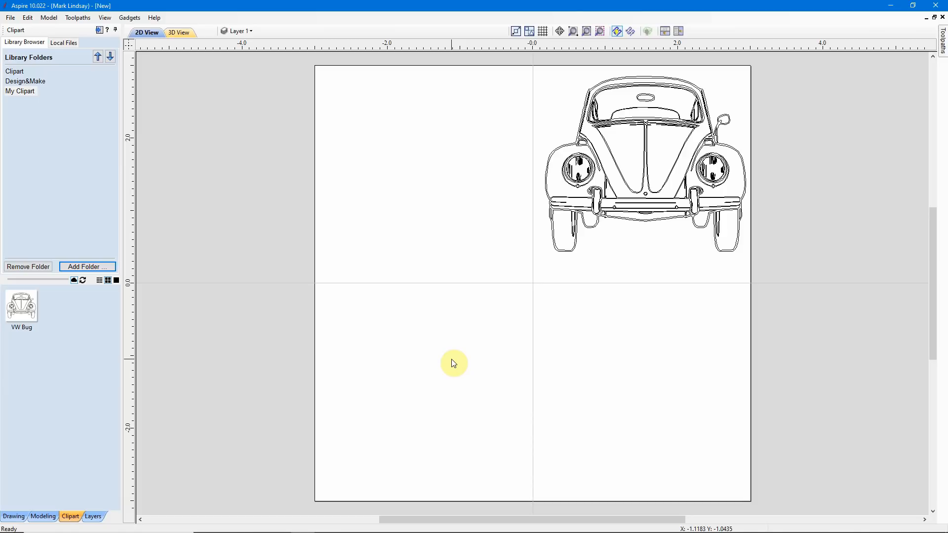
pyautogui.click(642, 214)
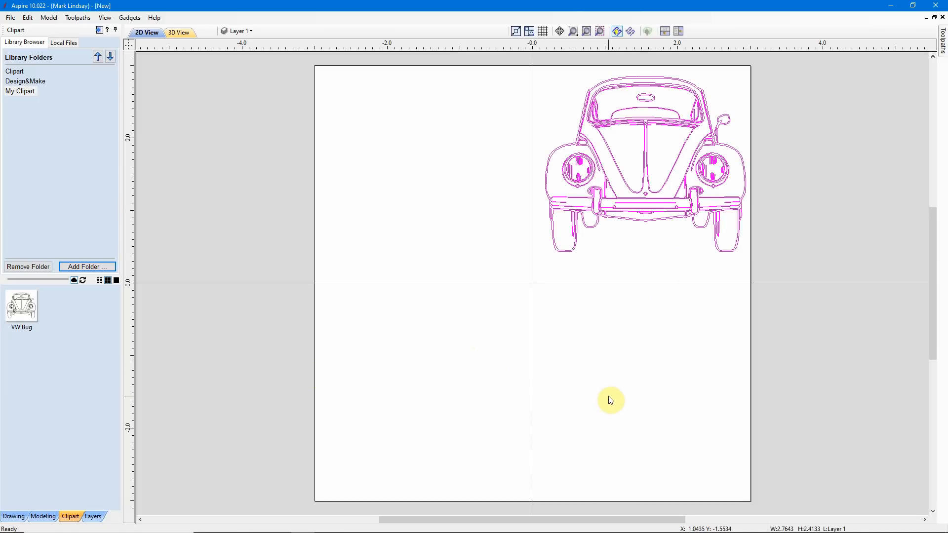
pyautogui.press('Delete')
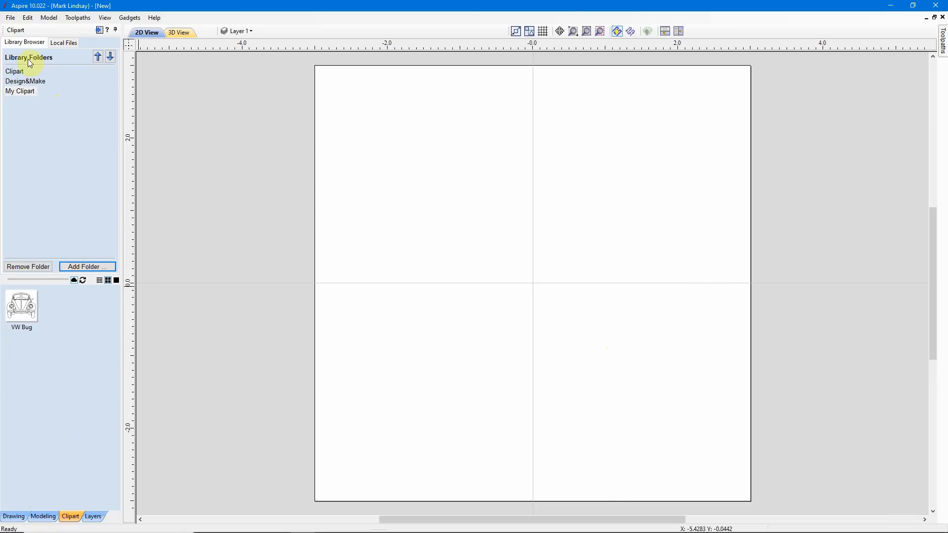
# Start a vector import and browse on Windows (C:) through VCarve Pro Tutorials and Beginner Series to the 15 - Bitmap Trace 2 folder
pyautogui.click(10, 18)
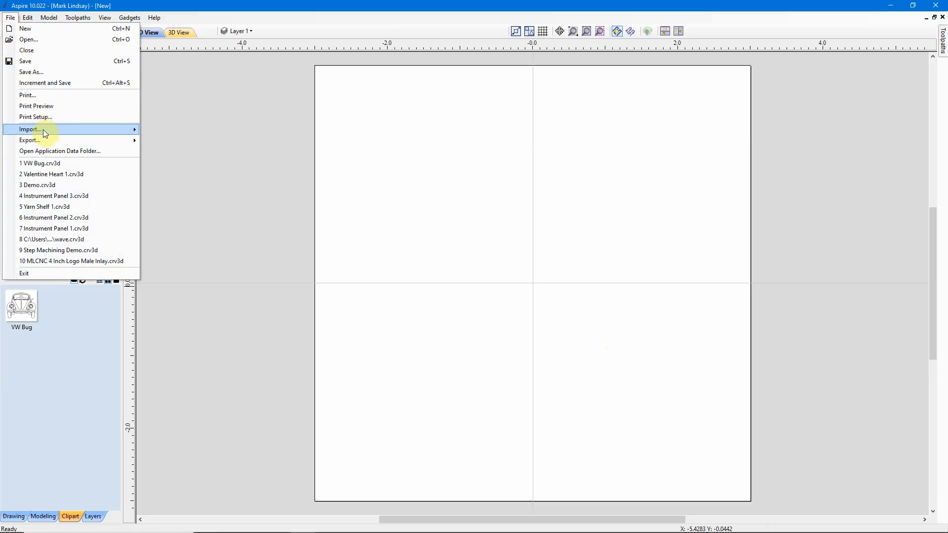
pyautogui.moveTo(43, 129)
pyautogui.click(183, 130)
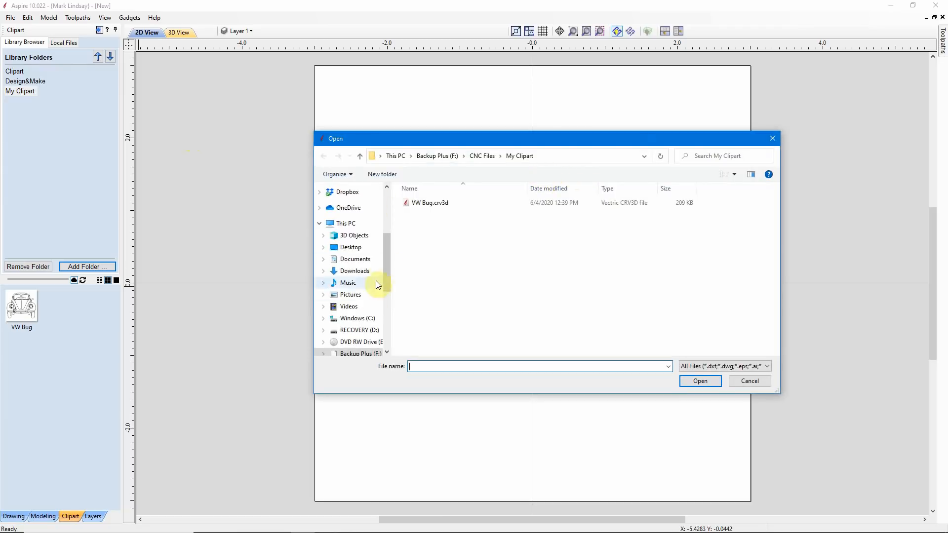
pyautogui.click(355, 319)
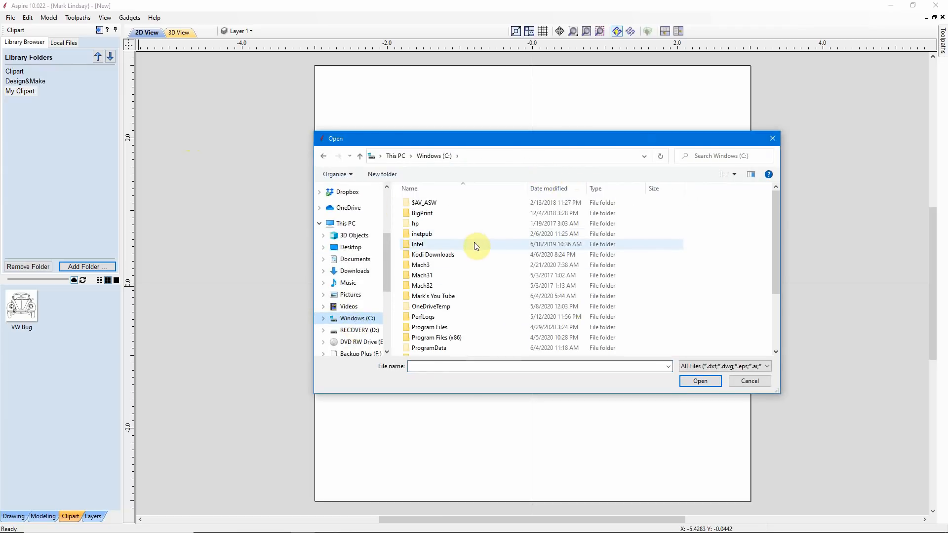
pyautogui.scroll(-2, 476, 244)
pyautogui.doubleClick(451, 270)
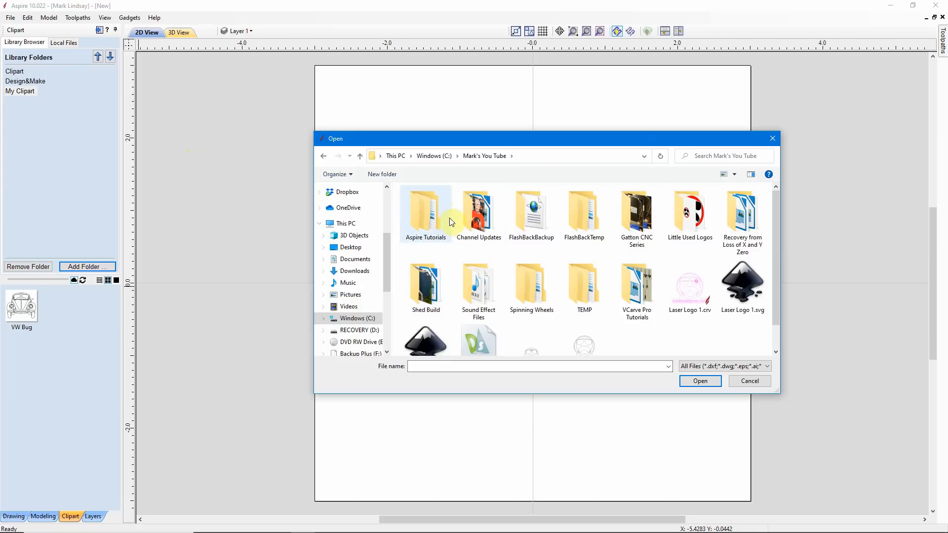
pyautogui.doubleClick(638, 279)
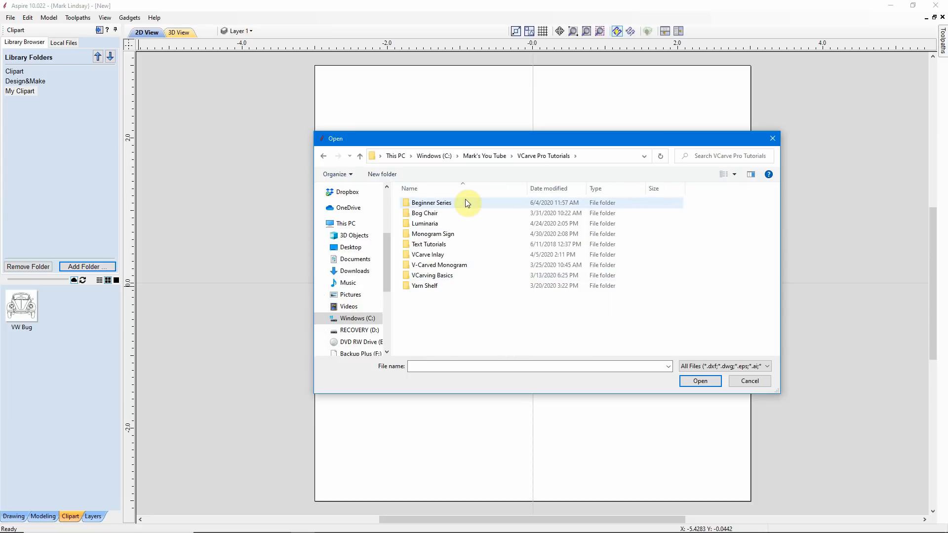
pyautogui.doubleClick(465, 200)
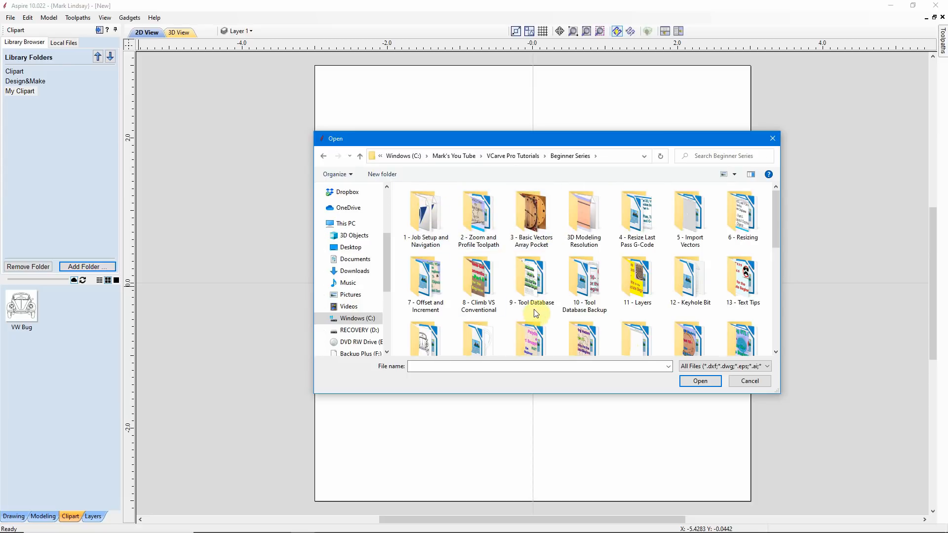
pyautogui.scroll(-1, 534, 309)
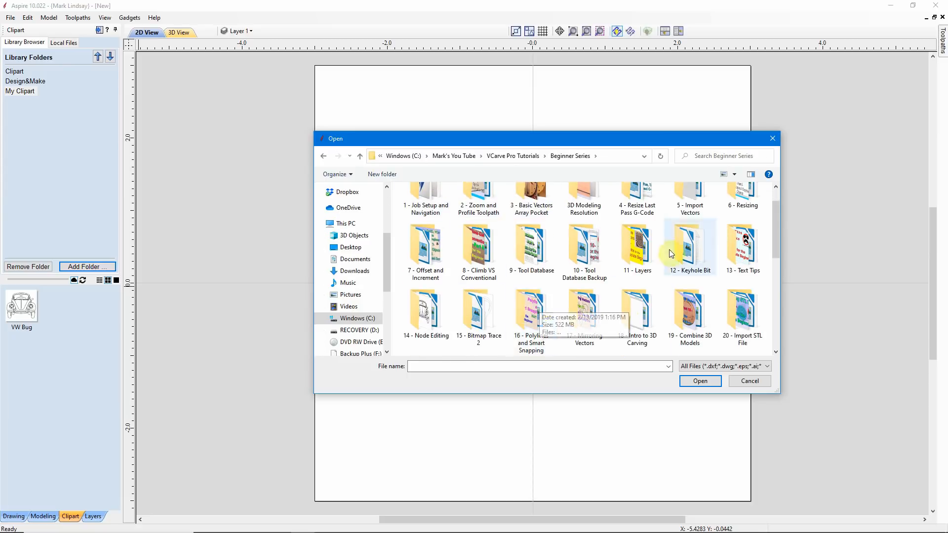
pyautogui.doubleClick(476, 311)
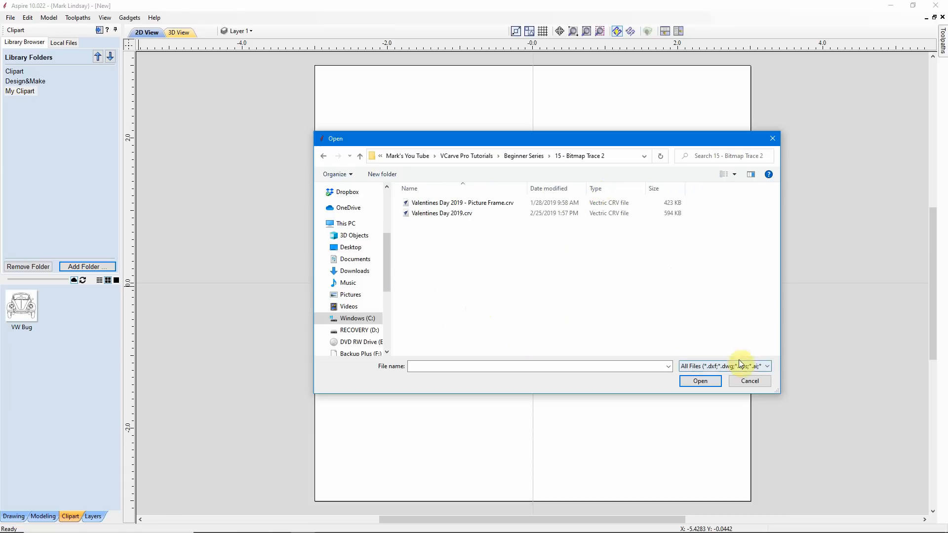
# Show the files as large icons and import Valentines Day 2019.crv, declining to show the invisible layers
pyautogui.click(735, 176)
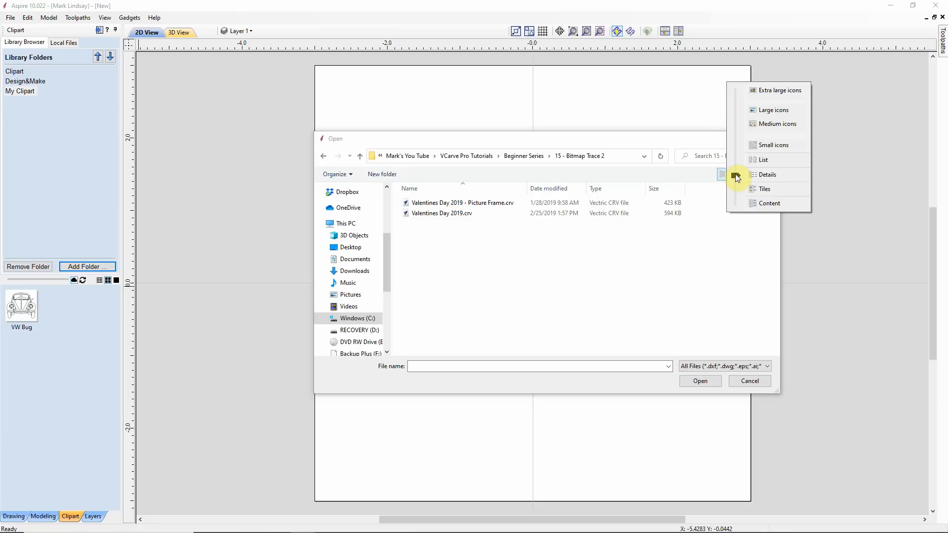
pyautogui.click(768, 111)
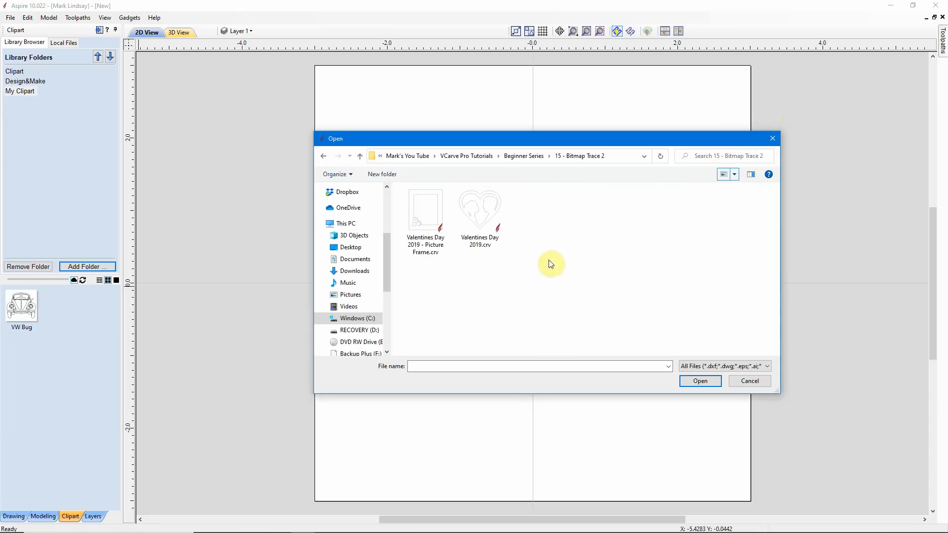
pyautogui.doubleClick(481, 218)
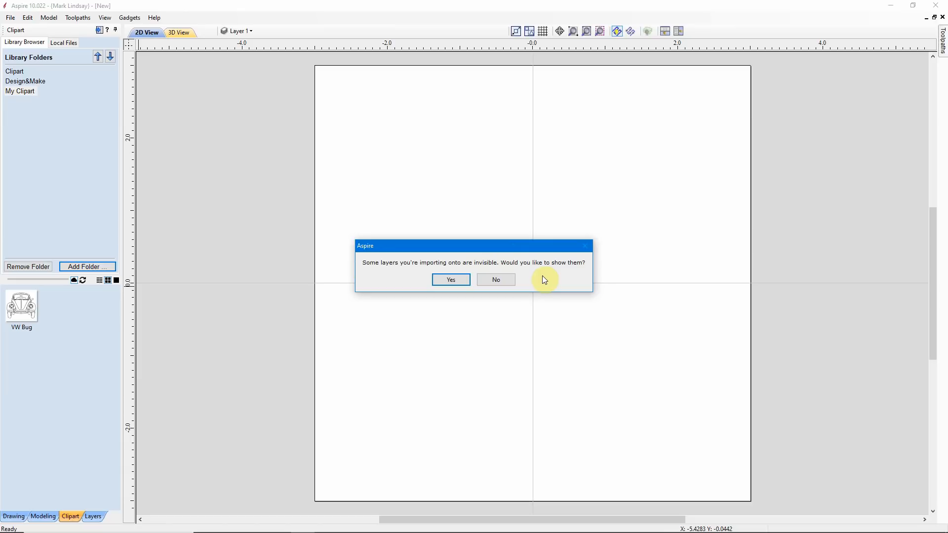
pyautogui.click(492, 281)
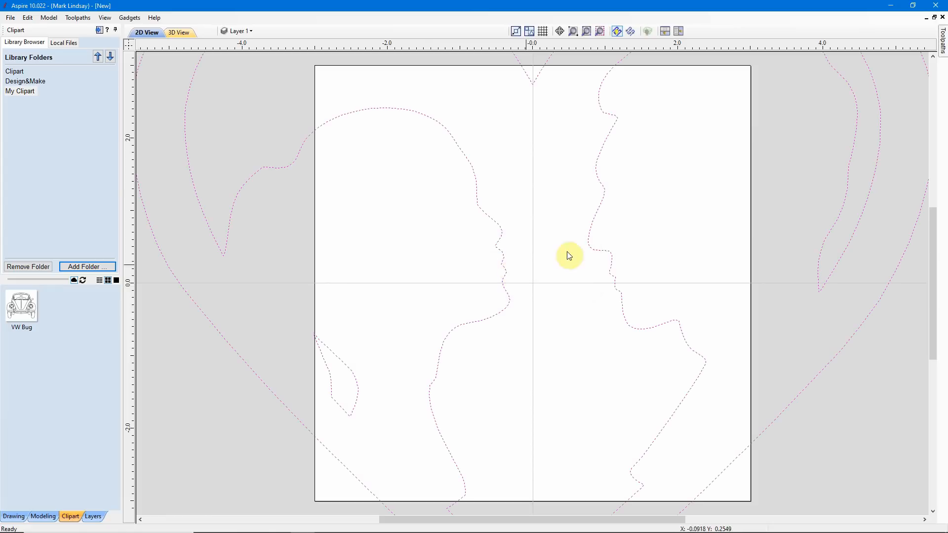
# Resize the imported heart vectors to 5.75 inches wide about their centre with X and Y linked, and deselect them
pyautogui.scroll(-4, 529, 287)
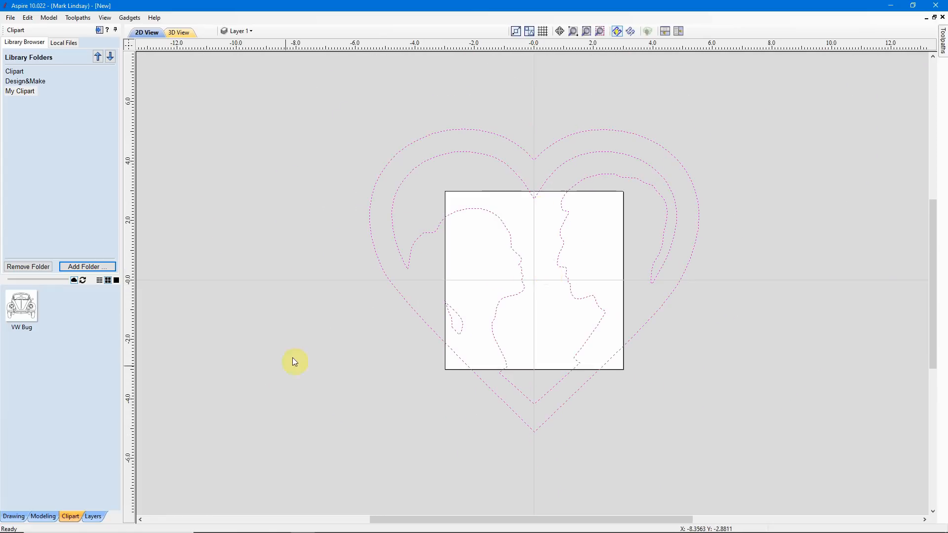
pyautogui.click(13, 516)
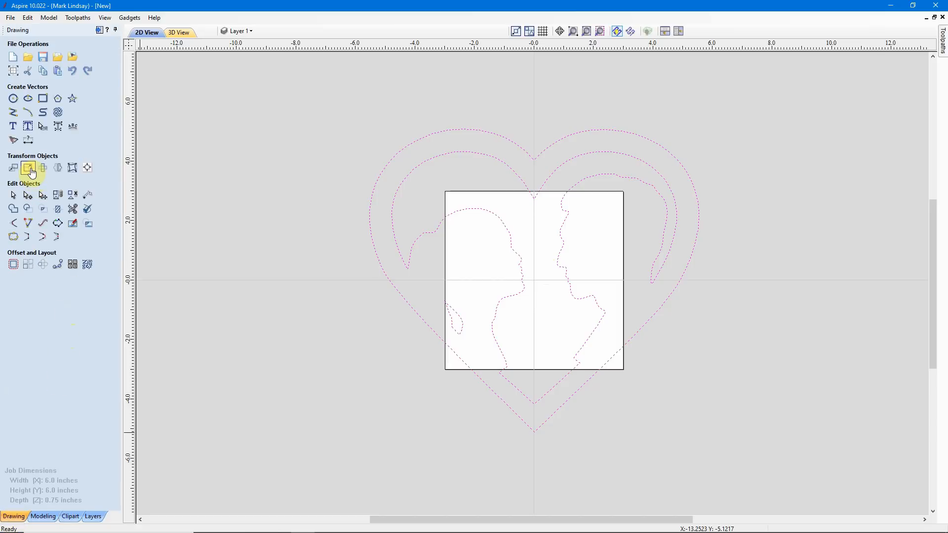
pyautogui.click(28, 169)
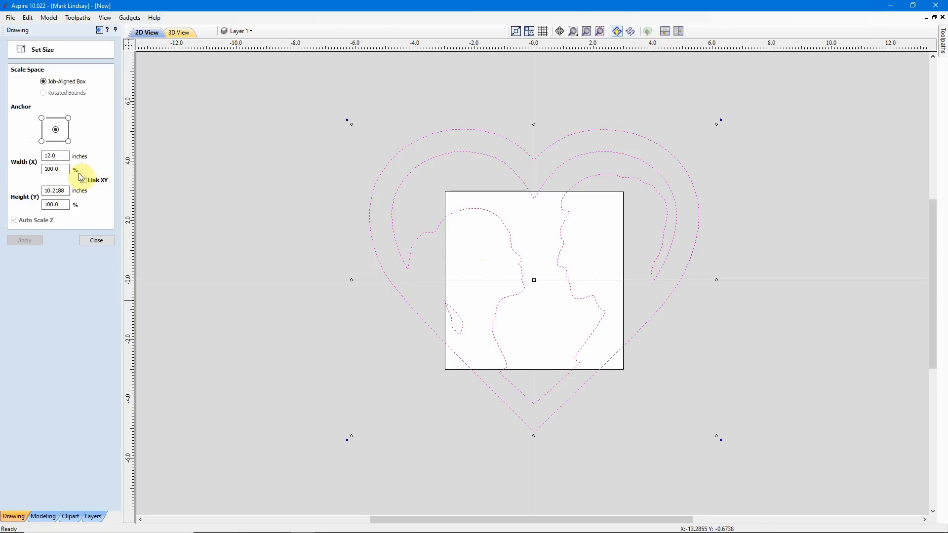
pyautogui.moveTo(60, 155); pyautogui.dragTo(22, 156)
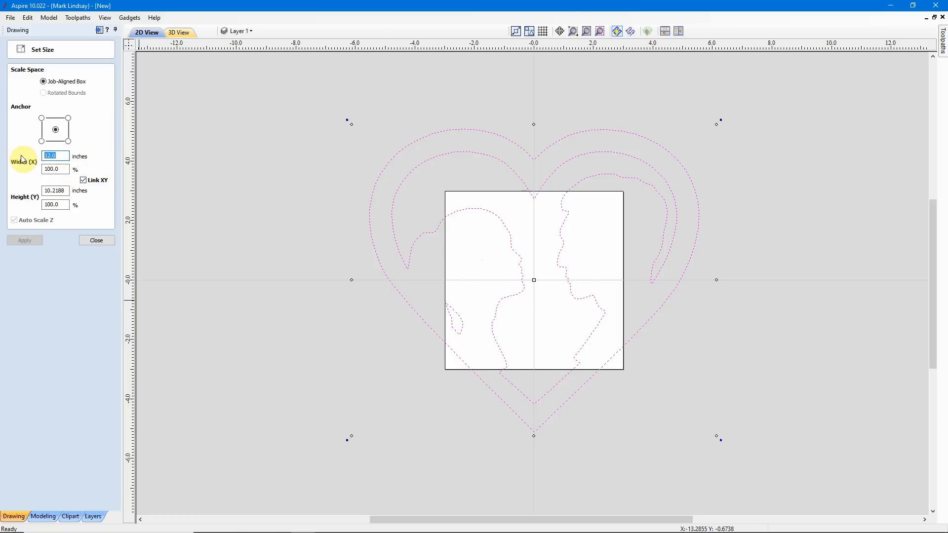
pyautogui.write('5.75')
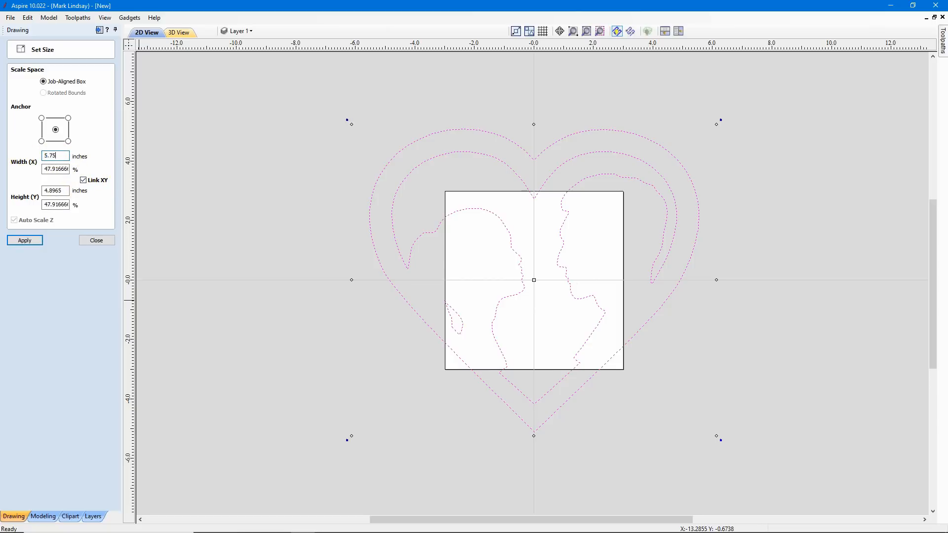
pyautogui.click(25, 241)
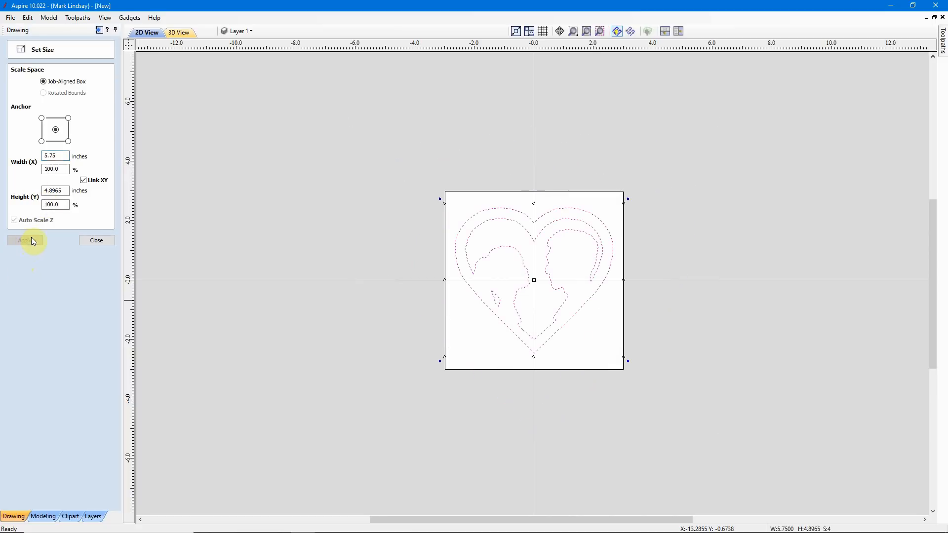
pyautogui.click(99, 241)
pyautogui.click(472, 343)
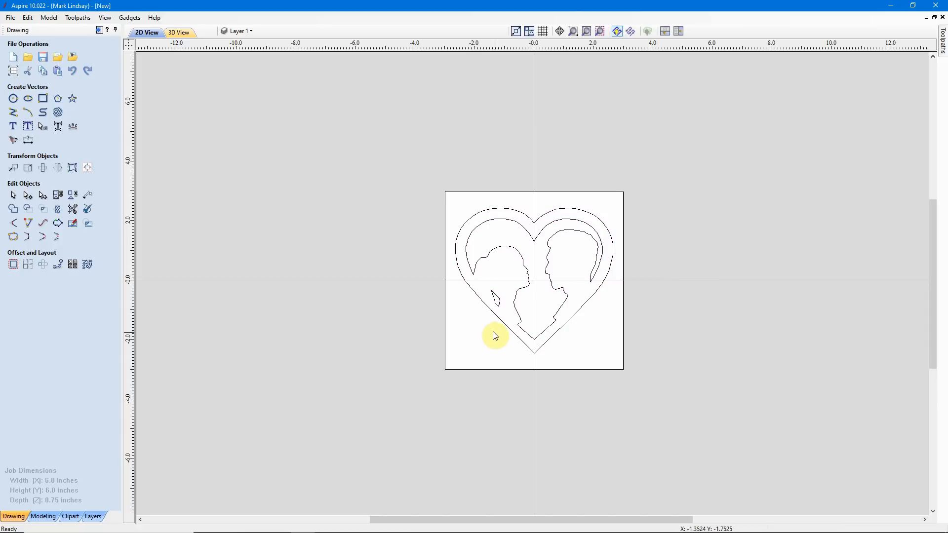
# Select the heart vectors, check the My Clipart folder in File Explorer, and return to Aspire with the vectors deselected
pyautogui.moveTo(400, 162); pyautogui.dragTo(660, 401)
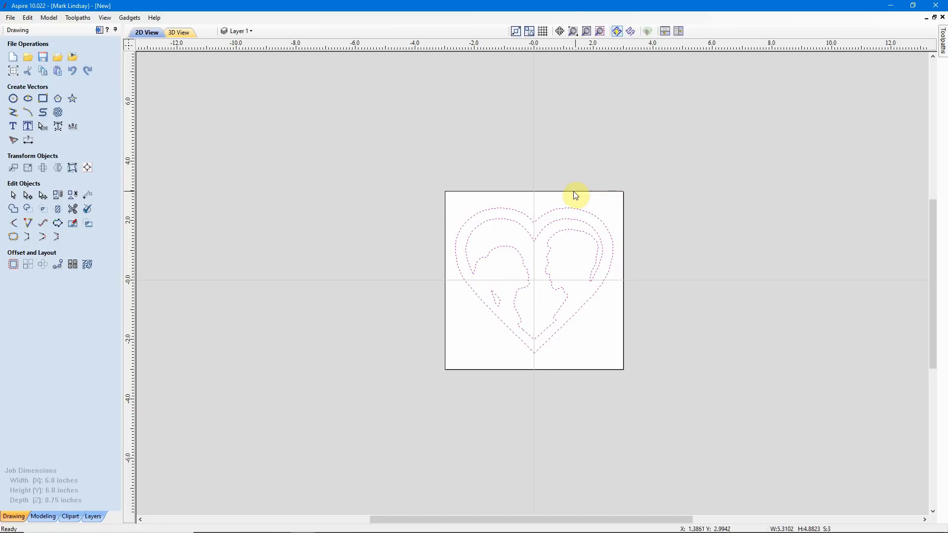
pyautogui.moveTo(355, 522)
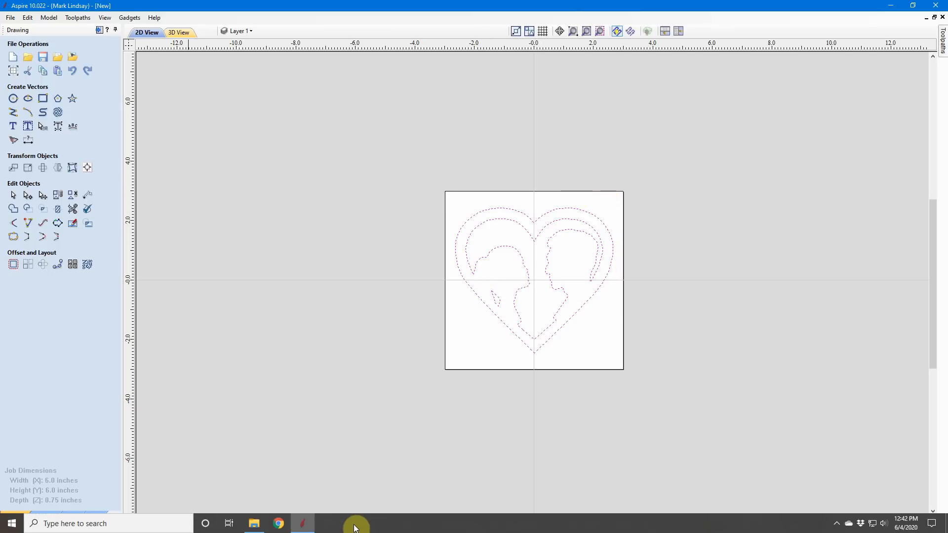
pyautogui.click(254, 524)
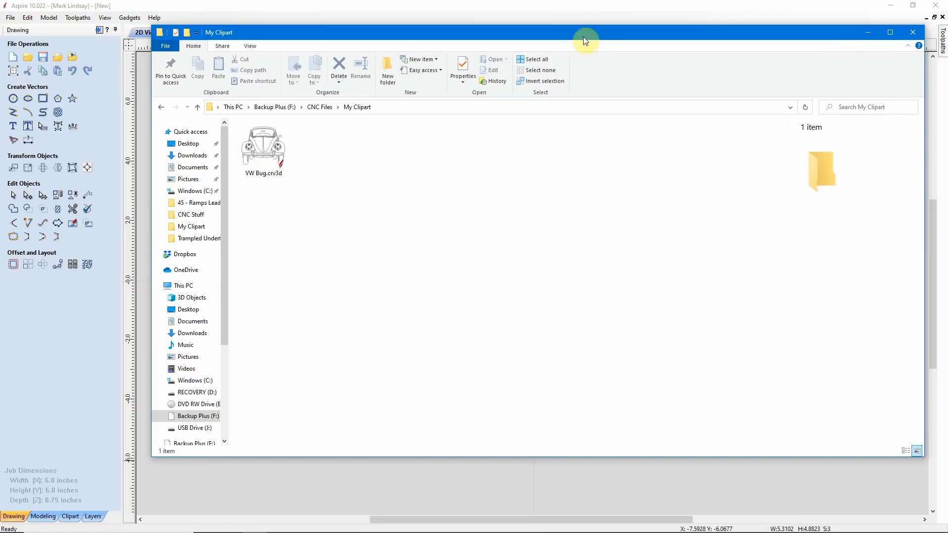
pyautogui.moveTo(584, 37); pyautogui.dragTo(600, 273)
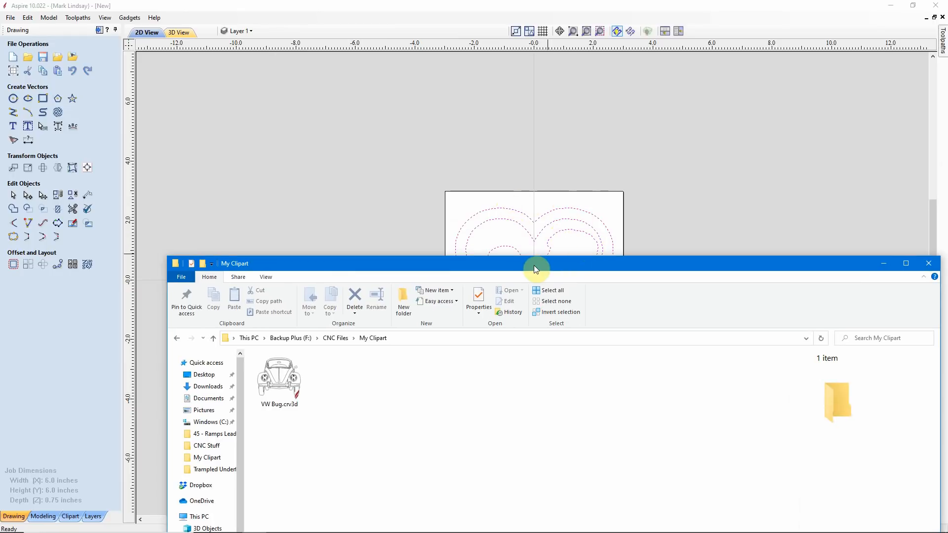
pyautogui.moveTo(534, 265); pyautogui.dragTo(537, 100)
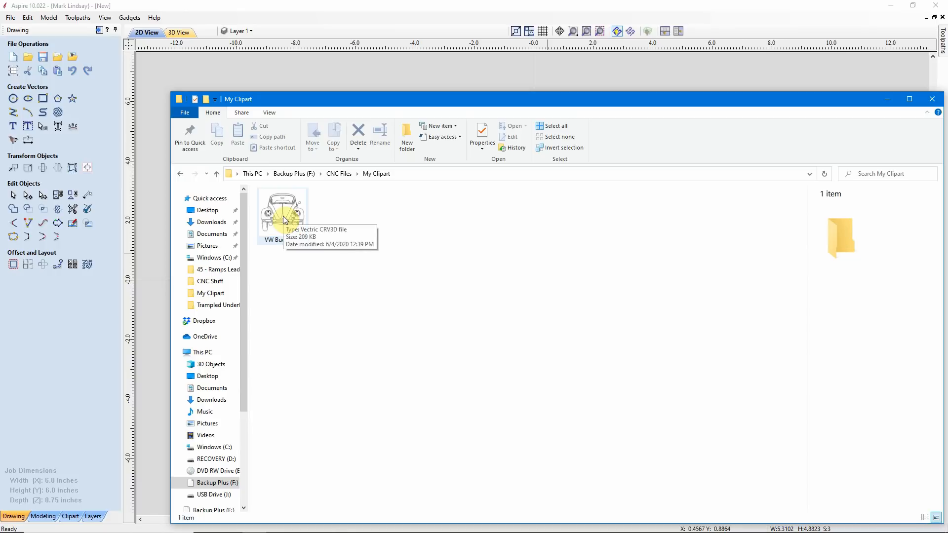
pyautogui.click(549, 4)
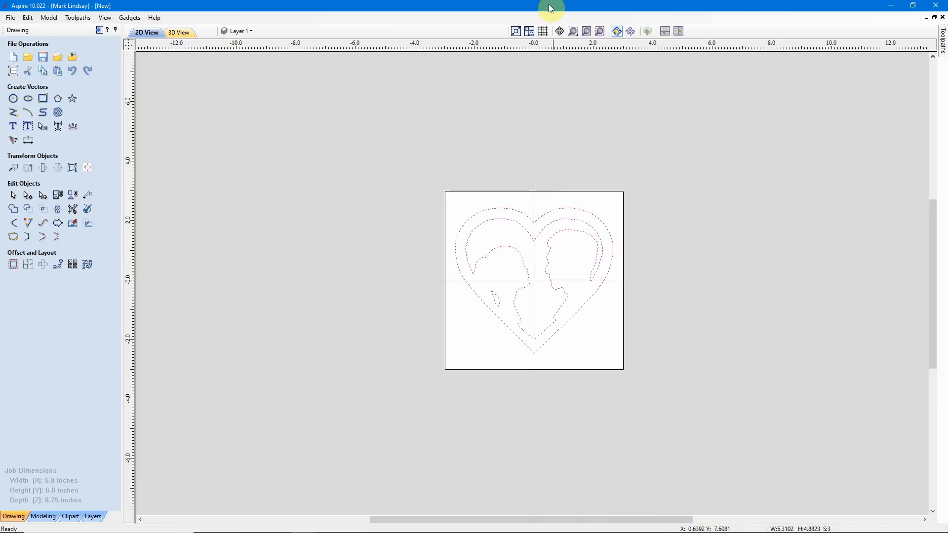
pyautogui.click(607, 352)
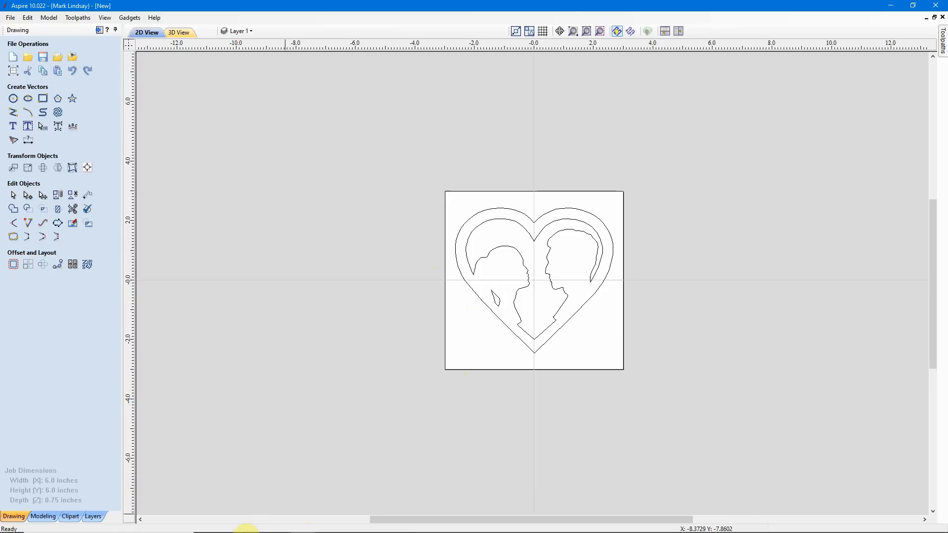
# Check the My Clipart folder in File Explorer, return to Aspire, and display the clipart library
pyautogui.click(252, 527)
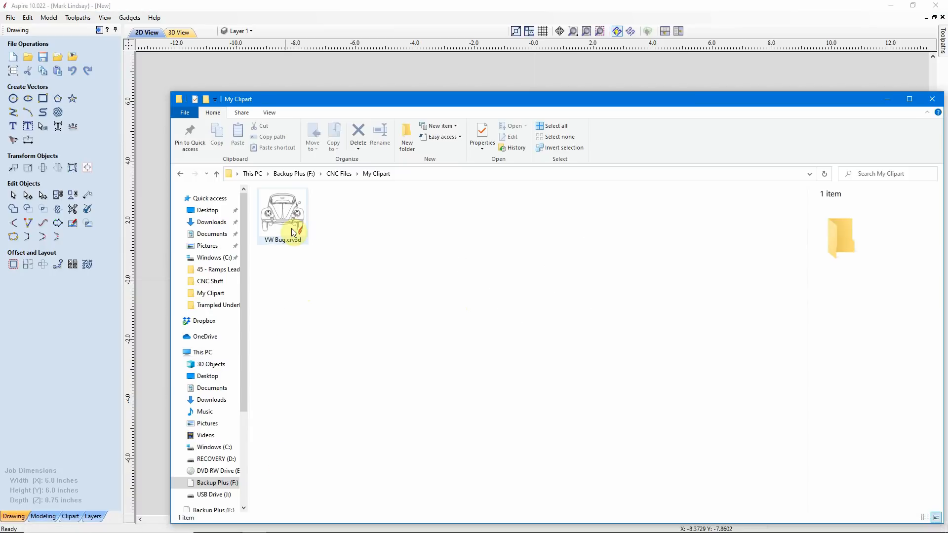
pyautogui.click(85, 351)
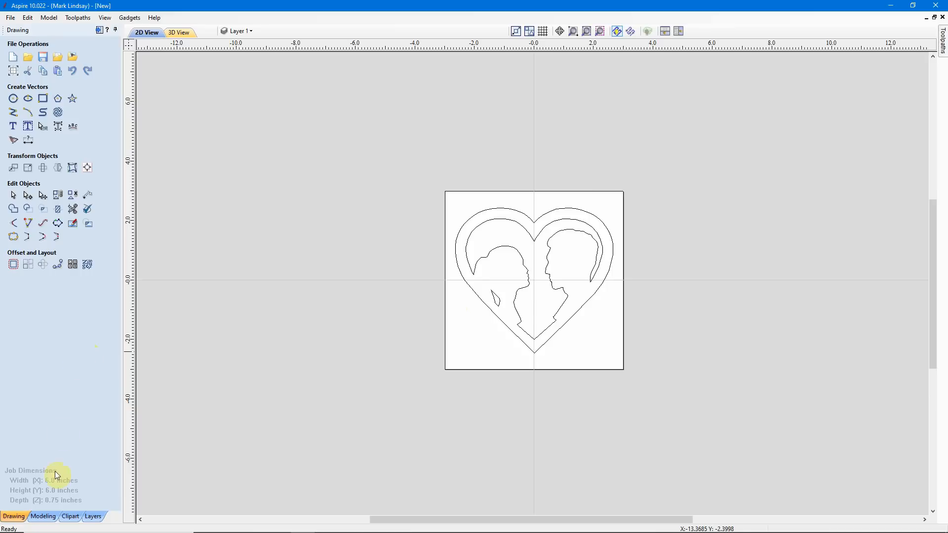
pyautogui.click(69, 516)
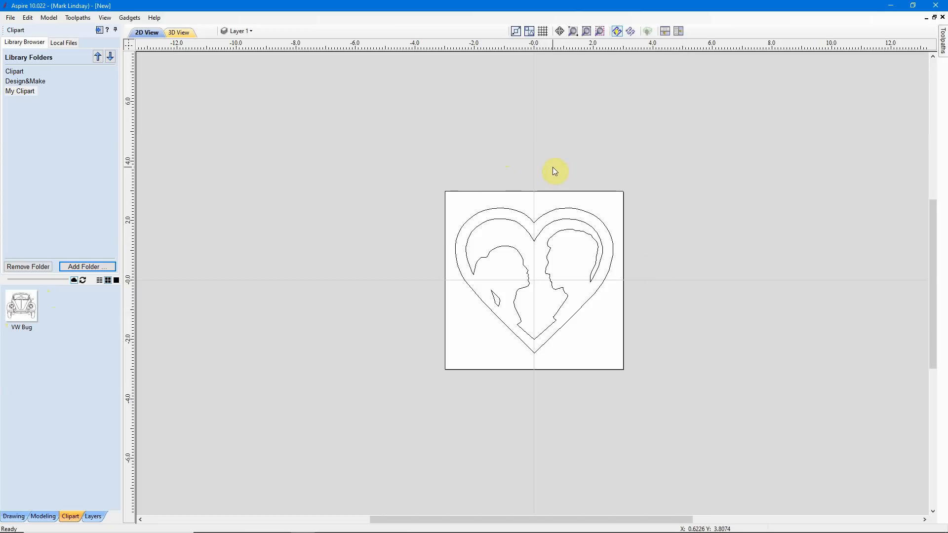
# Start saving the heart drawing under a new name and browse on Backup Plus (F:) through CNC Files to the My Clipart folder
pyautogui.click(10, 18)
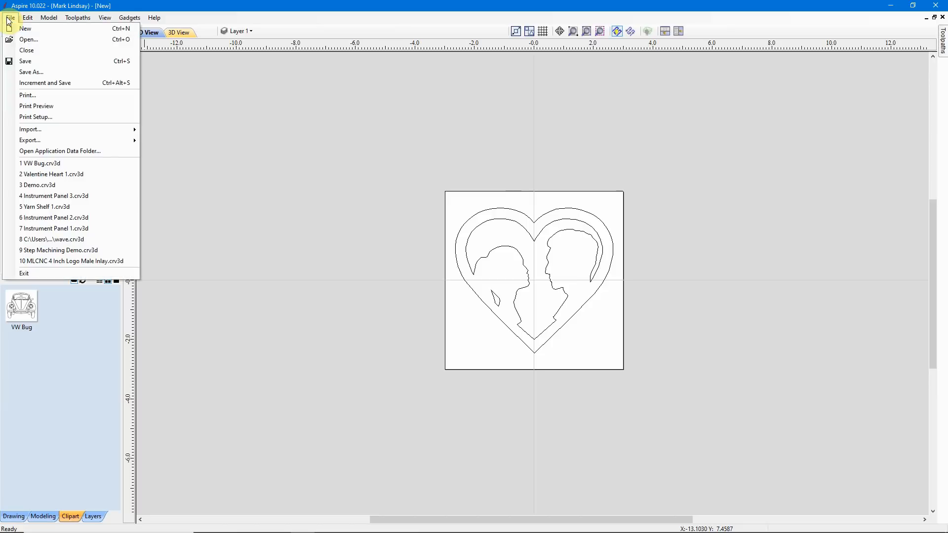
pyautogui.click(35, 73)
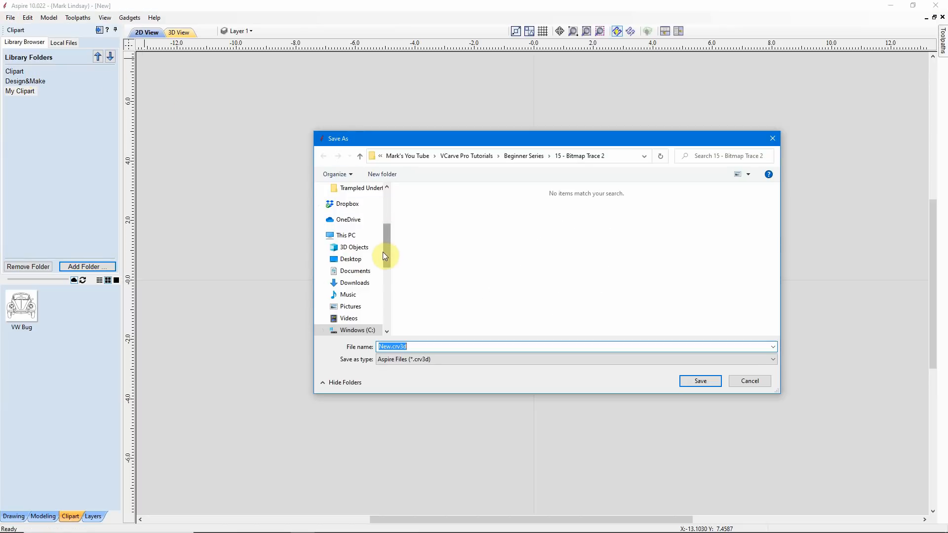
pyautogui.moveTo(384, 254); pyautogui.dragTo(387, 279)
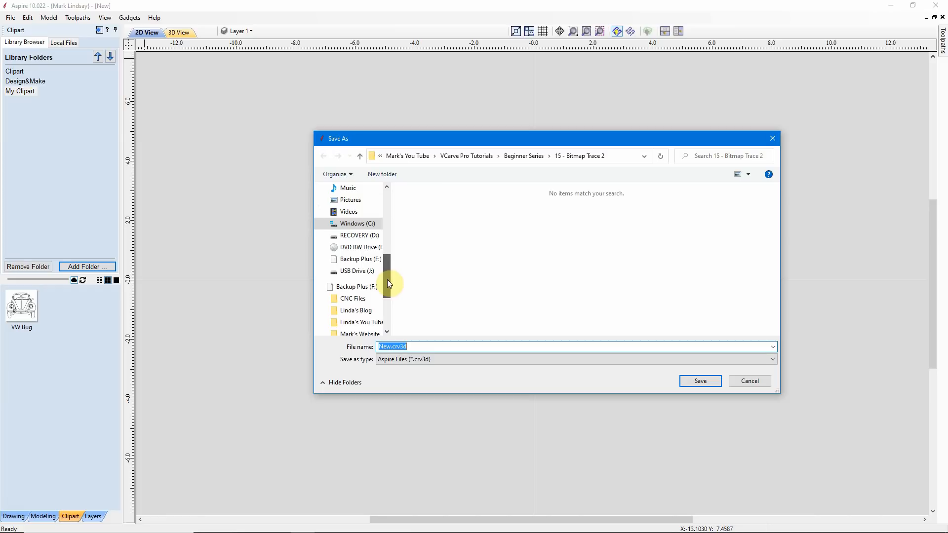
pyautogui.click(365, 260)
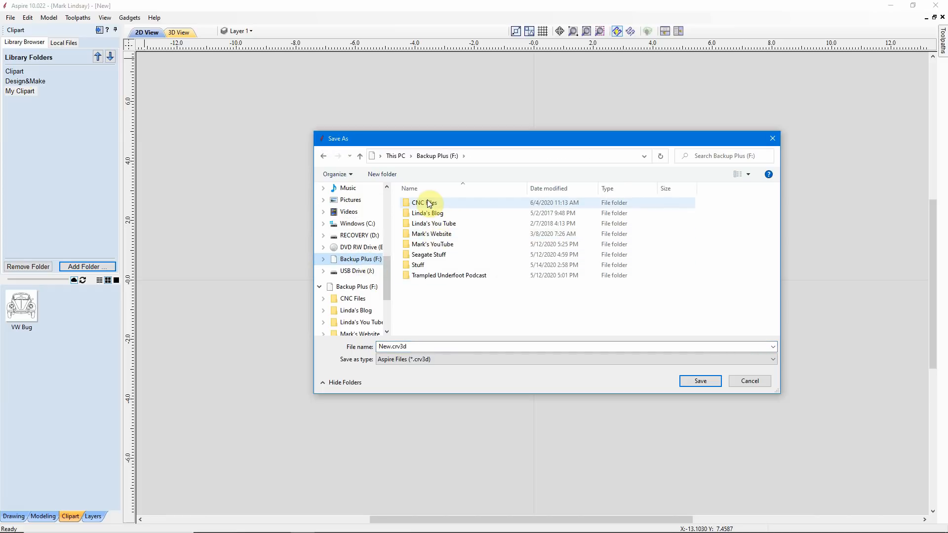
pyautogui.doubleClick(432, 203)
pyautogui.doubleClick(433, 214)
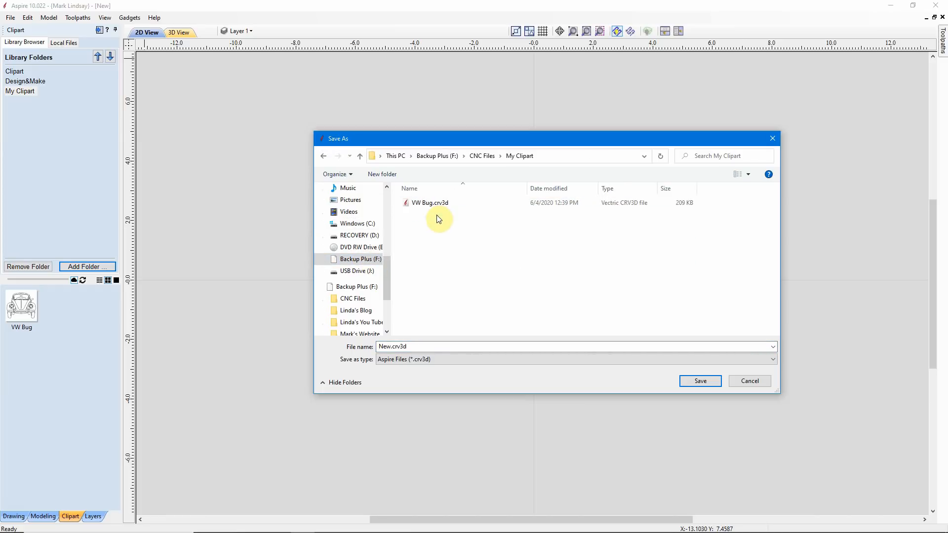
# Name the heart drawing Valentine Heart 1.crv3d and save it as an Aspire file
pyautogui.doubleClick(390, 346)
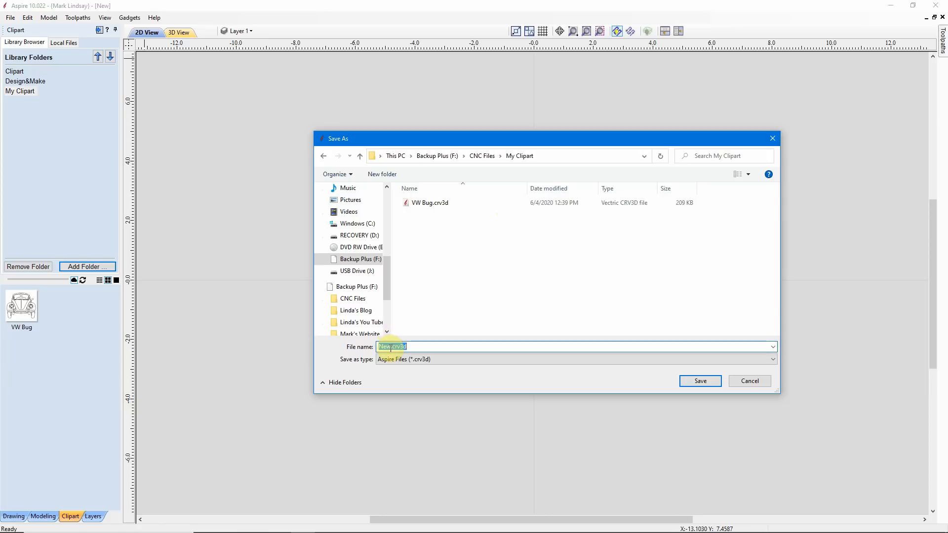
pyautogui.moveTo(391, 347); pyautogui.dragTo(350, 343)
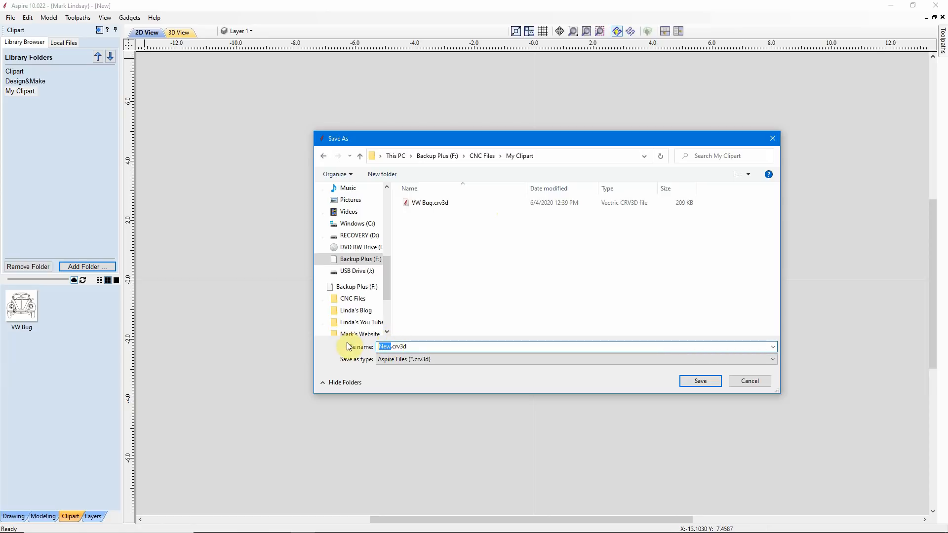
pyautogui.write('Valentine Heart 1')
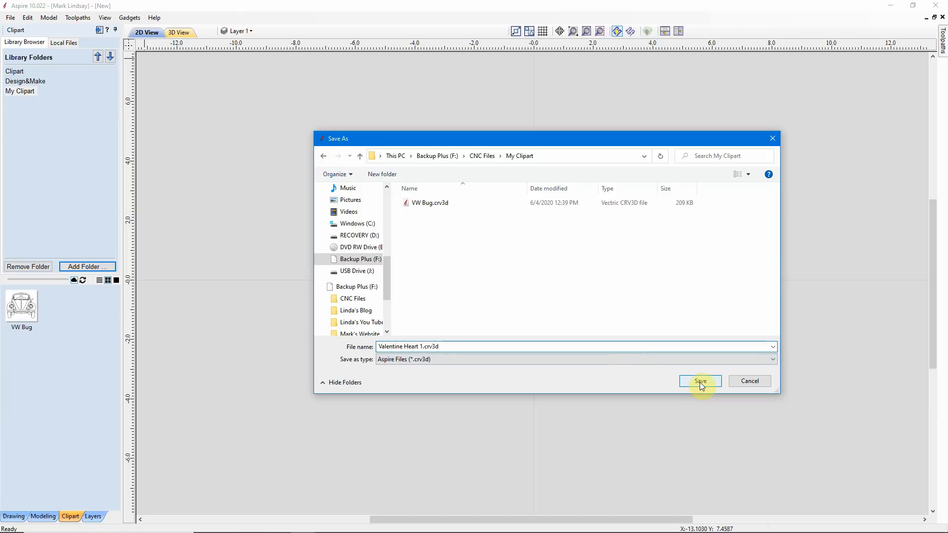
pyautogui.click(699, 382)
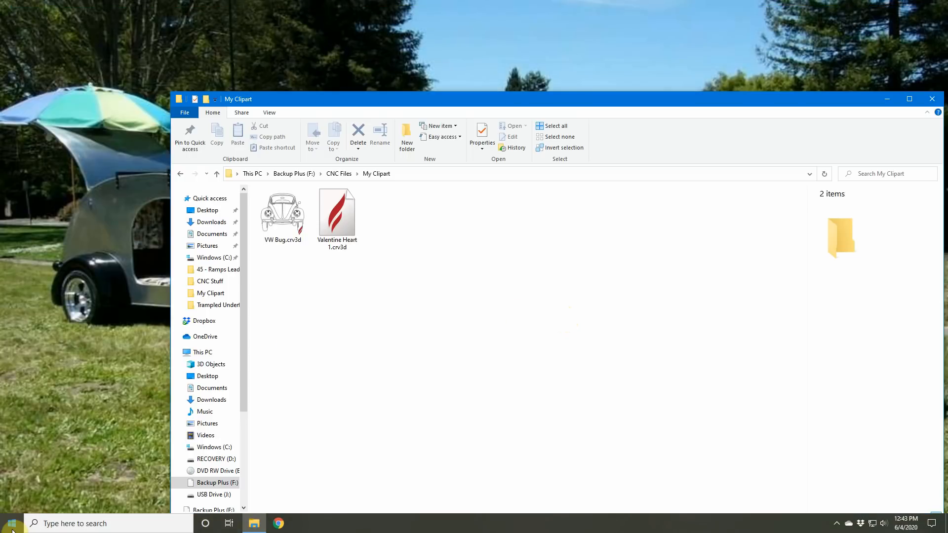
# Switch back to Aspire, create a new file with the existing job settings, and view the My Clipart folder in the clipart library
pyautogui.click(34, 524)
pyautogui.click(12, 523)
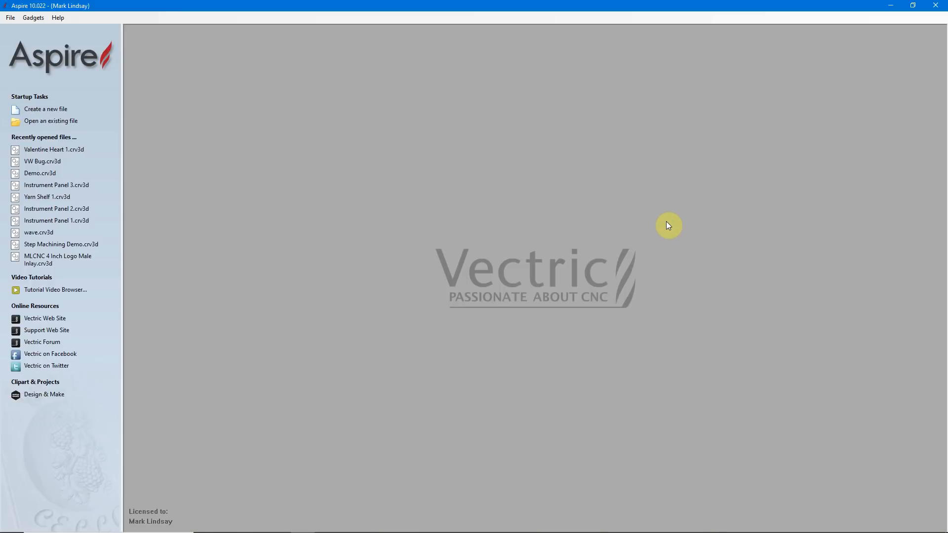
pyautogui.click(30, 108)
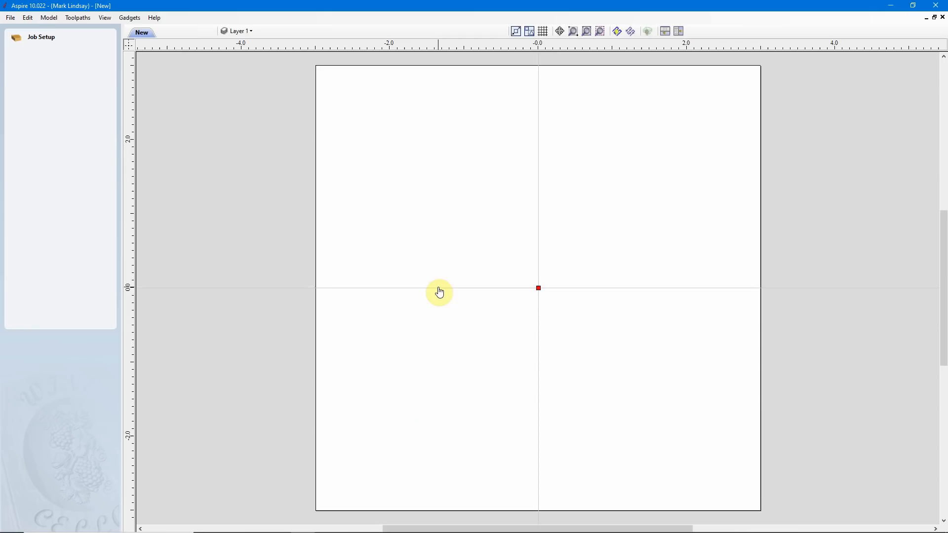
pyautogui.click(25, 319)
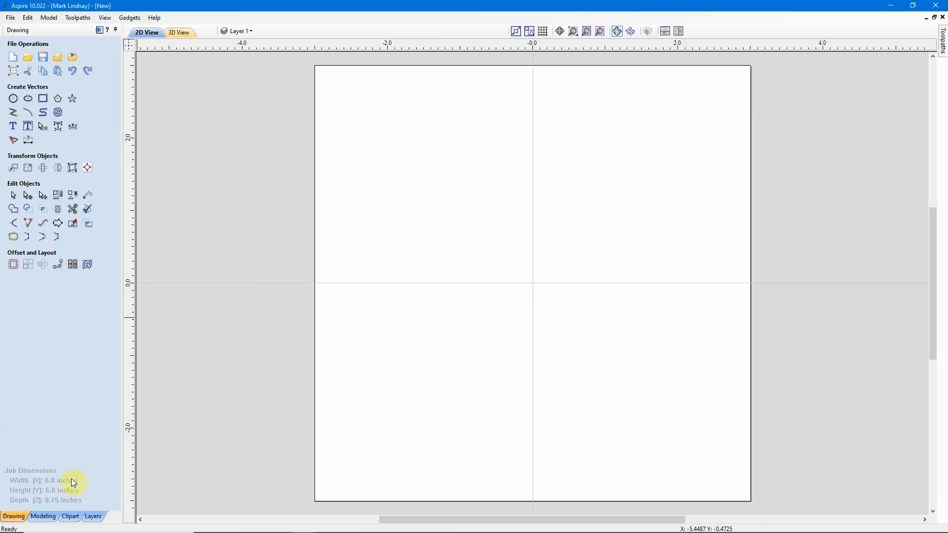
pyautogui.click(70, 517)
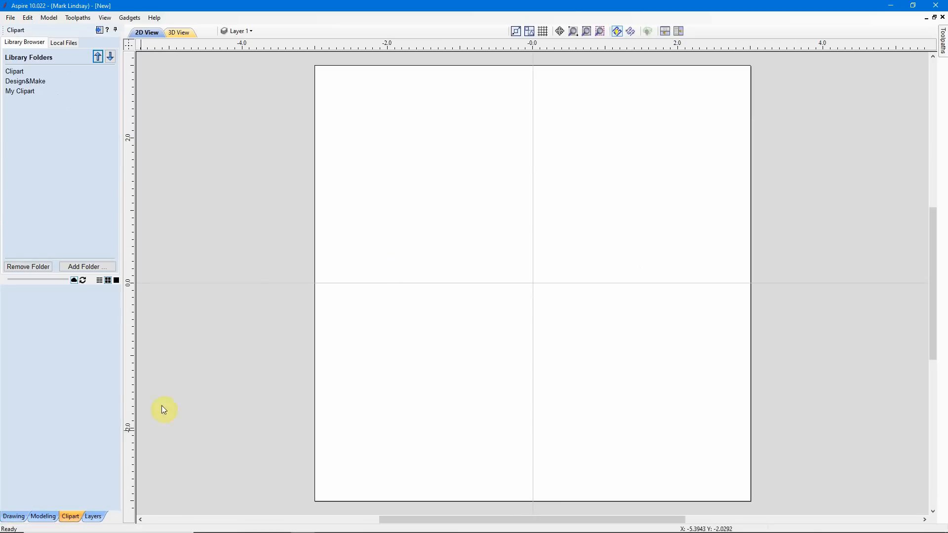
pyautogui.click(40, 96)
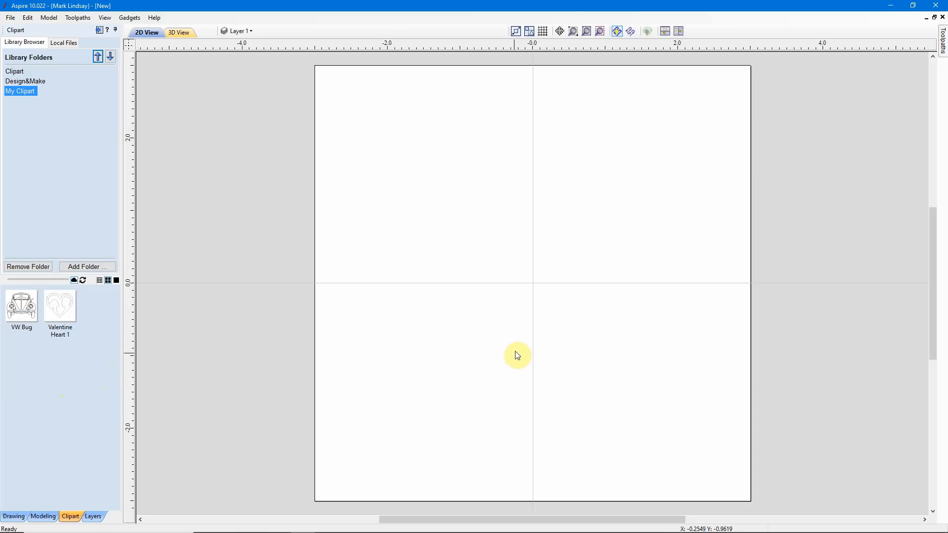
# Return to the drawing tools and close the blank file without saving its changes
pyautogui.click(14, 516)
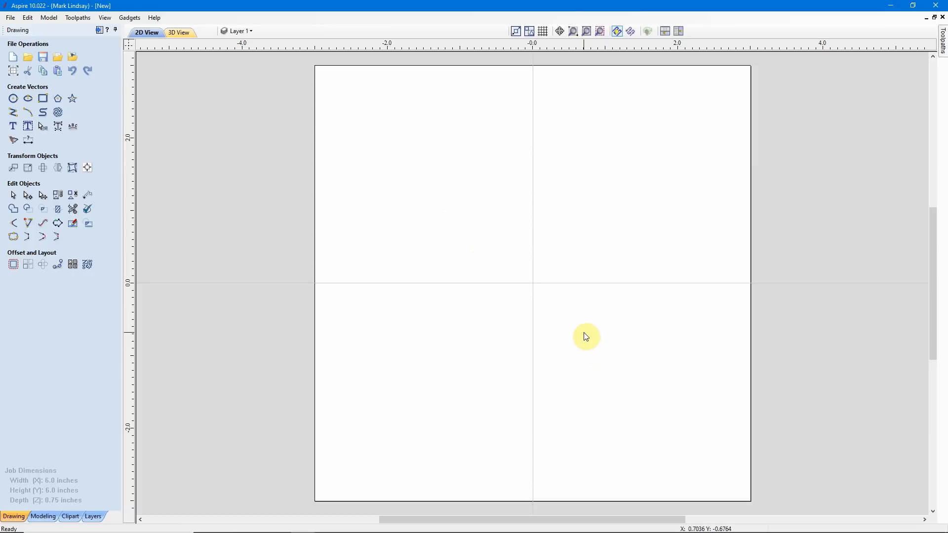
pyautogui.click(943, 17)
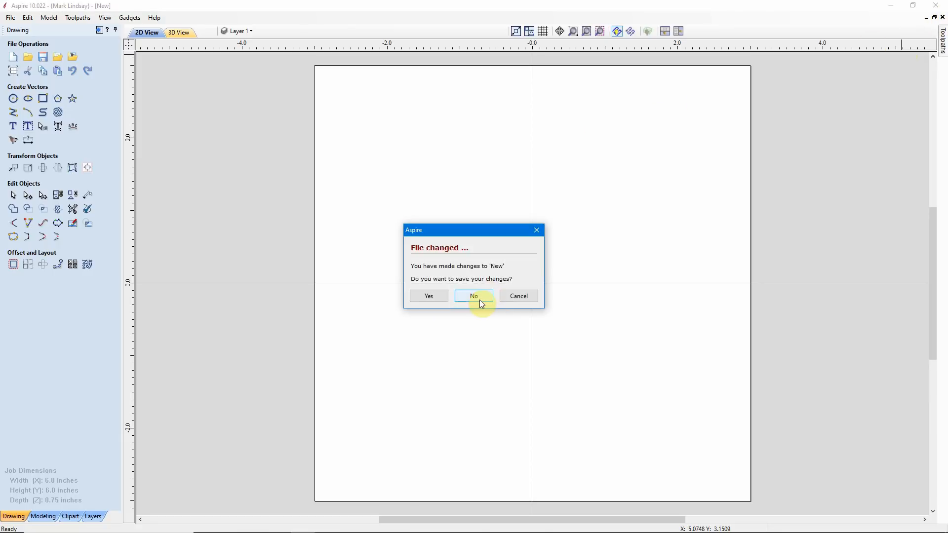
pyautogui.click(479, 300)
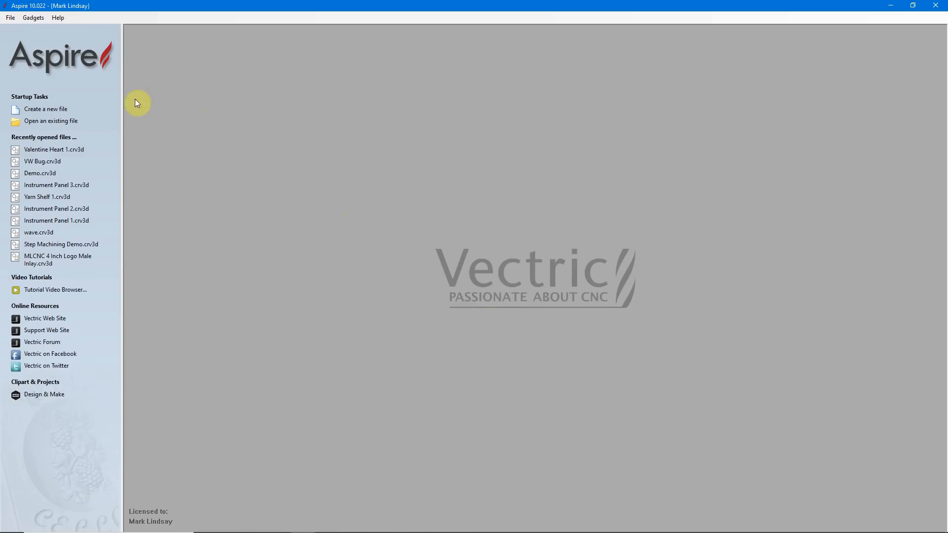
# Create a new file with the job width and height both set to 12 inches
pyautogui.click(51, 108)
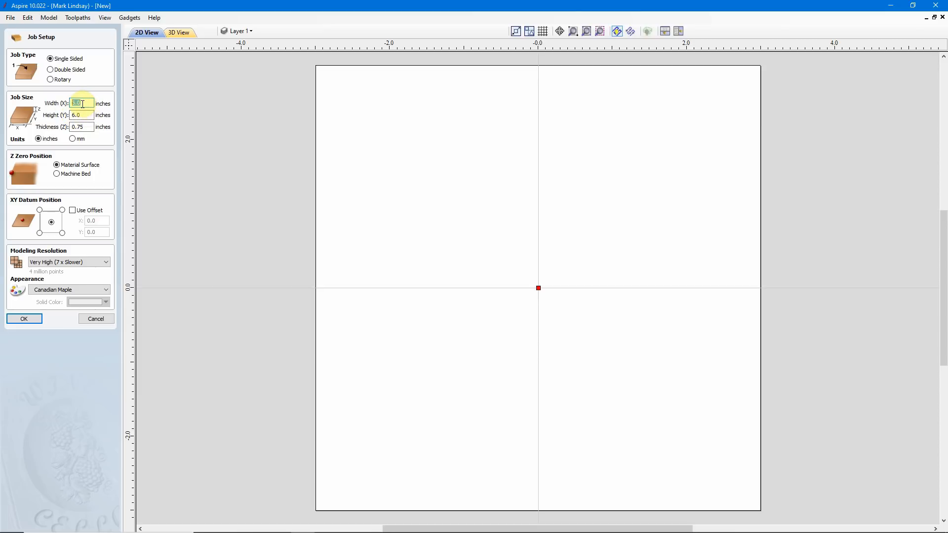
pyautogui.write('12')
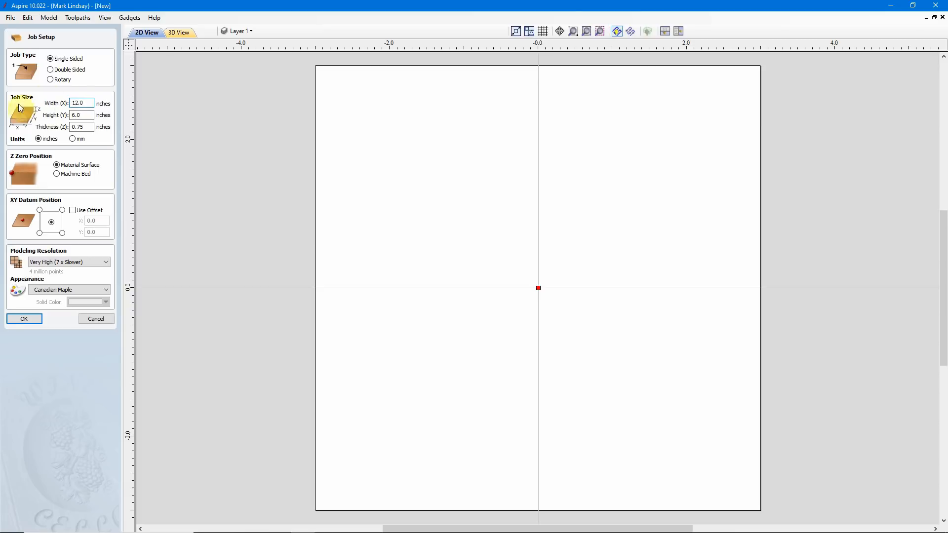
pyautogui.press('Tab')
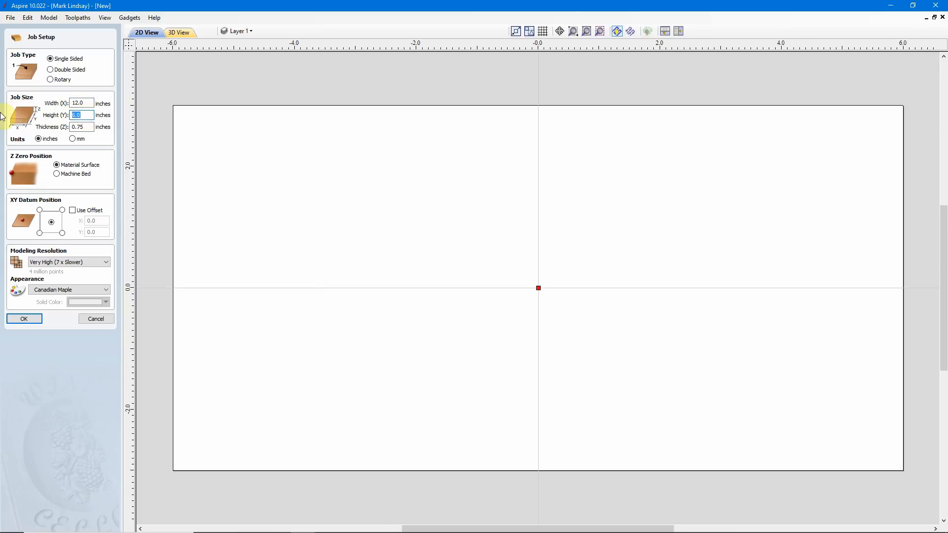
pyautogui.write('12')
pyautogui.click(87, 128)
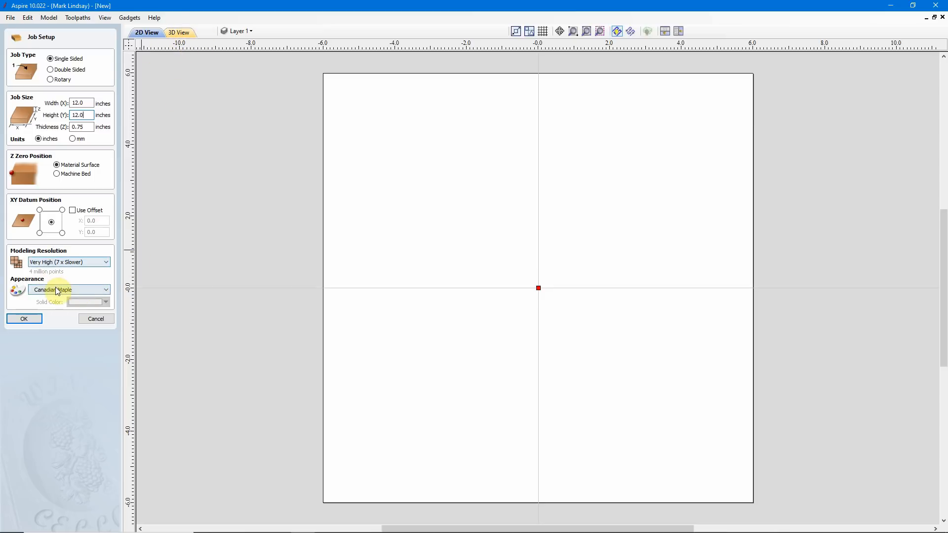
pyautogui.click(23, 320)
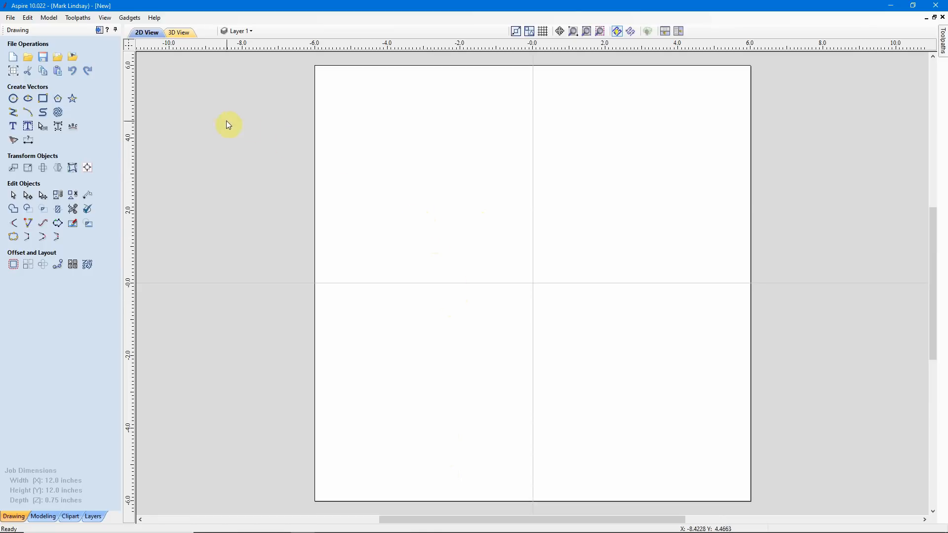
# Import the 3D model Barn Star.crv3d from Aspire Tutorials > 6 - 3D Barn Star on Windows (C:)
pyautogui.click(11, 17)
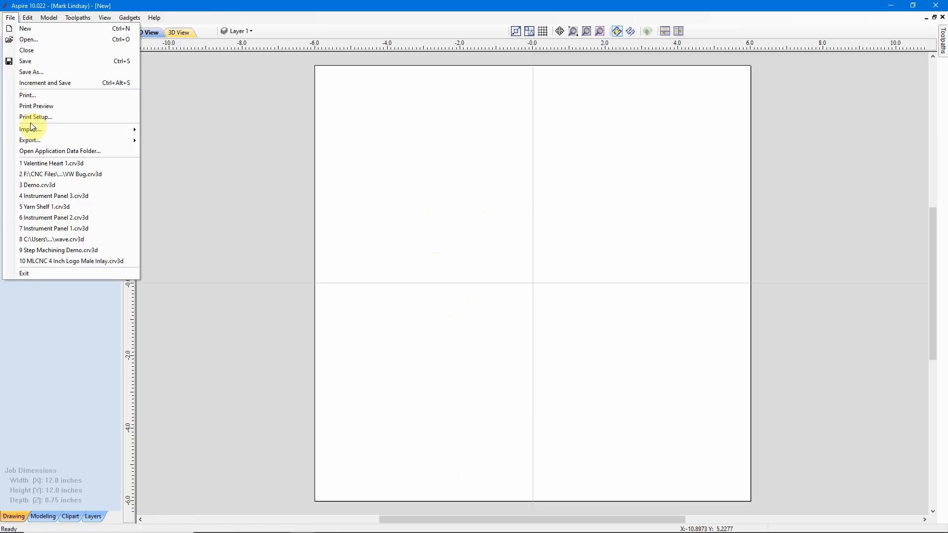
pyautogui.moveTo(35, 131)
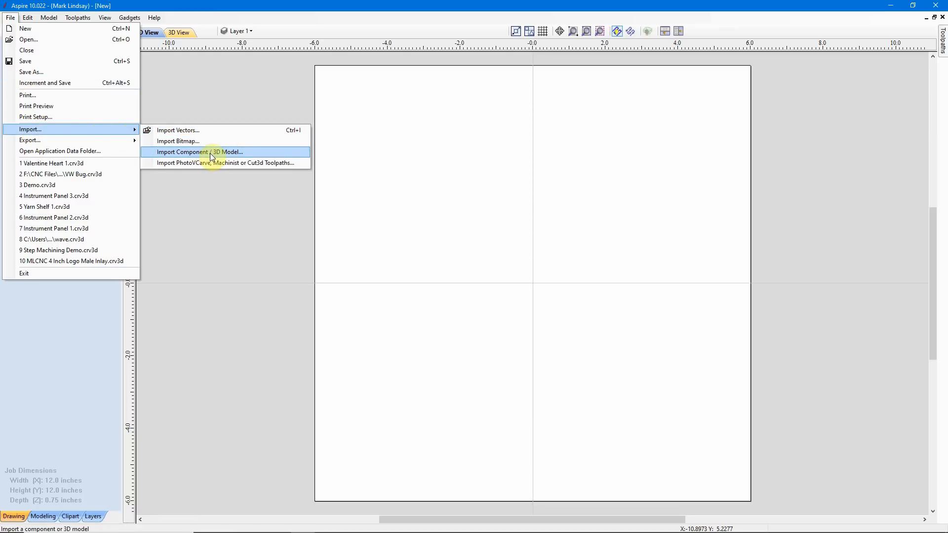
pyautogui.click(210, 153)
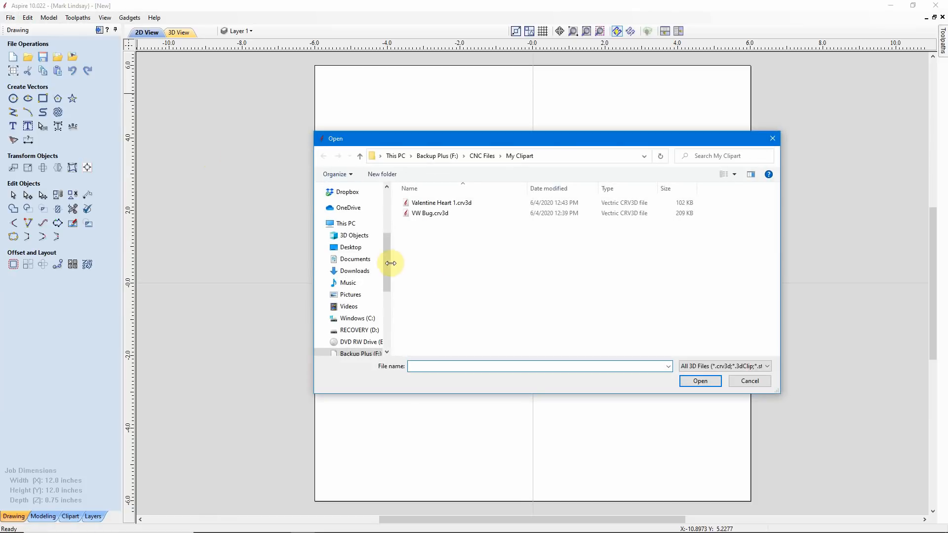
pyautogui.click(362, 319)
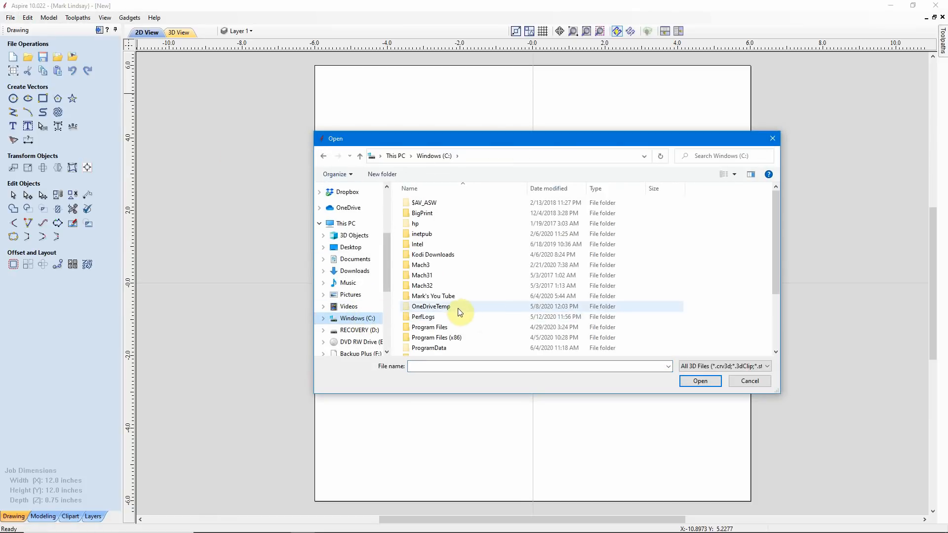
pyautogui.doubleClick(451, 297)
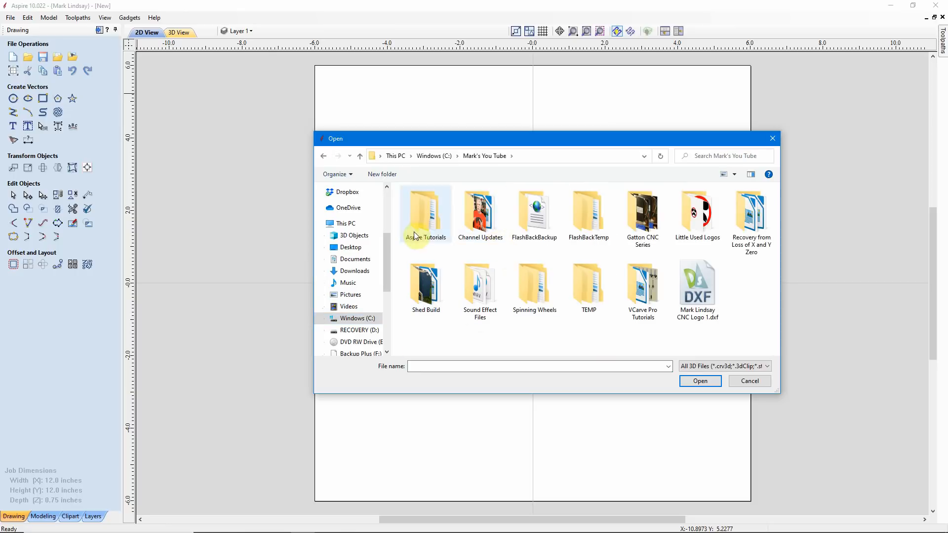
pyautogui.doubleClick(430, 219)
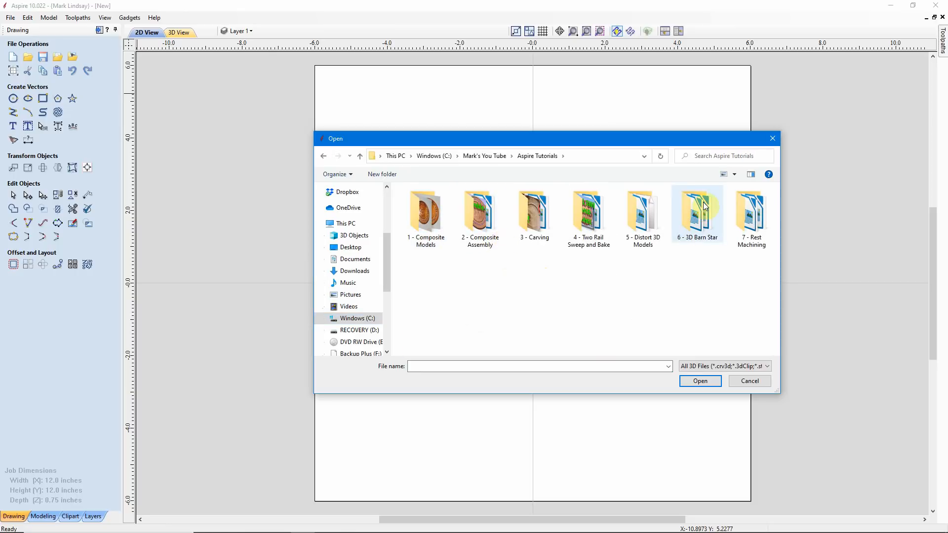
pyautogui.doubleClick(680, 210)
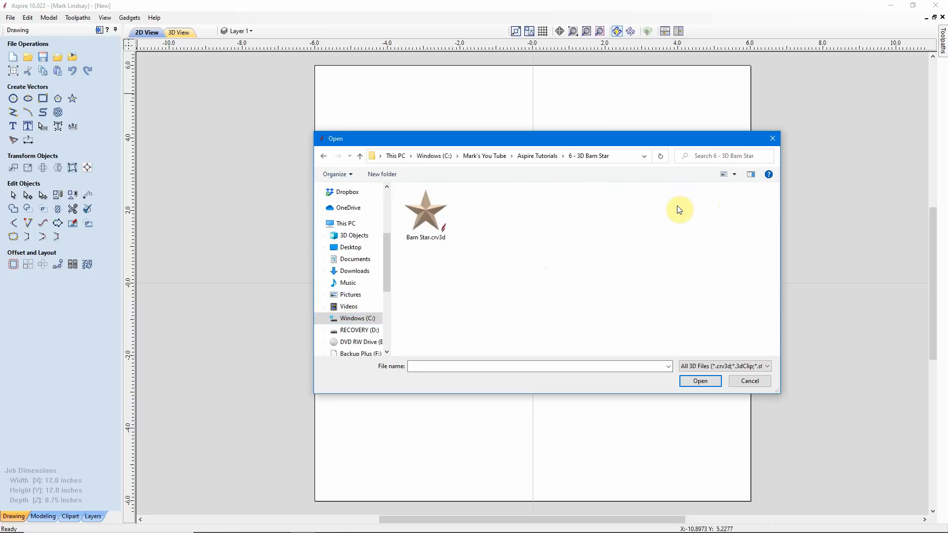
pyautogui.doubleClick(428, 215)
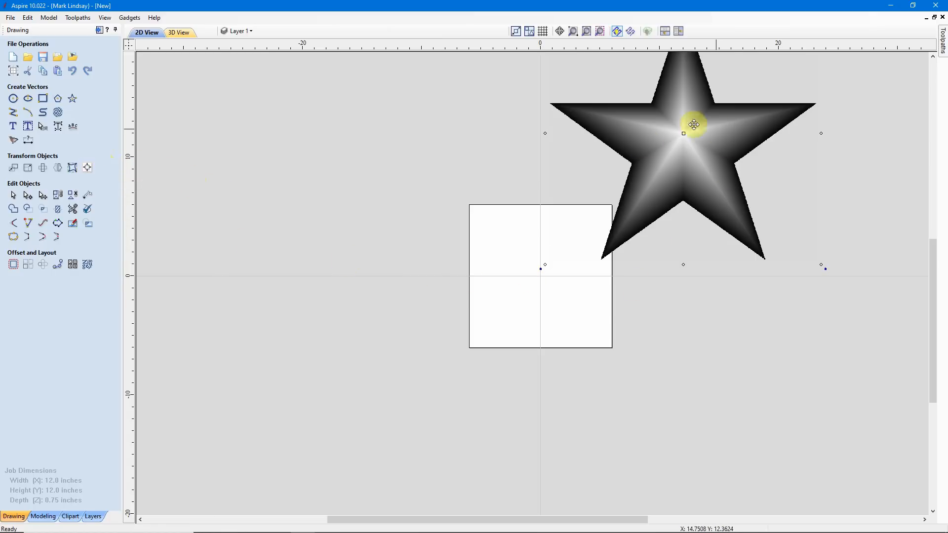
# Centre the imported barn star on the material both horizontally and vertically, and close the alignment tools
pyautogui.click(88, 169)
pyautogui.click(60, 82)
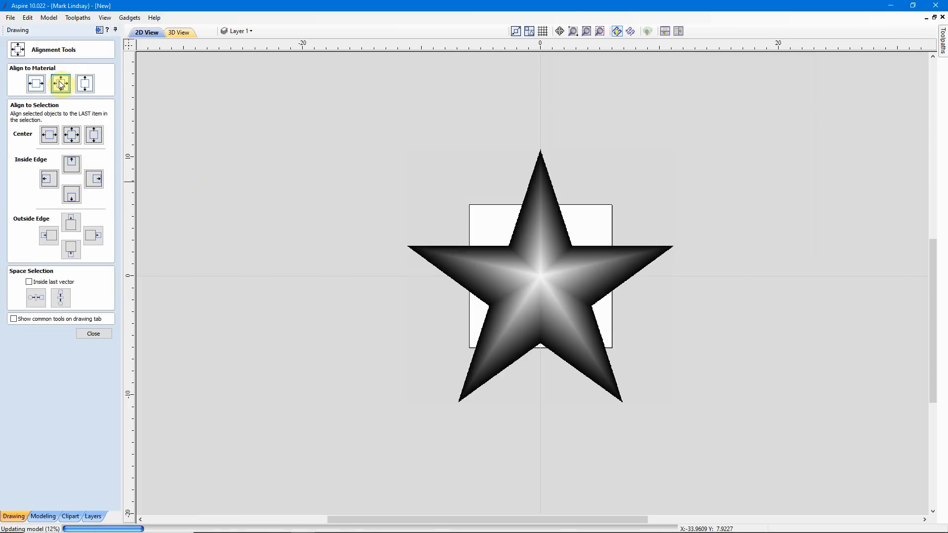
pyautogui.click(95, 334)
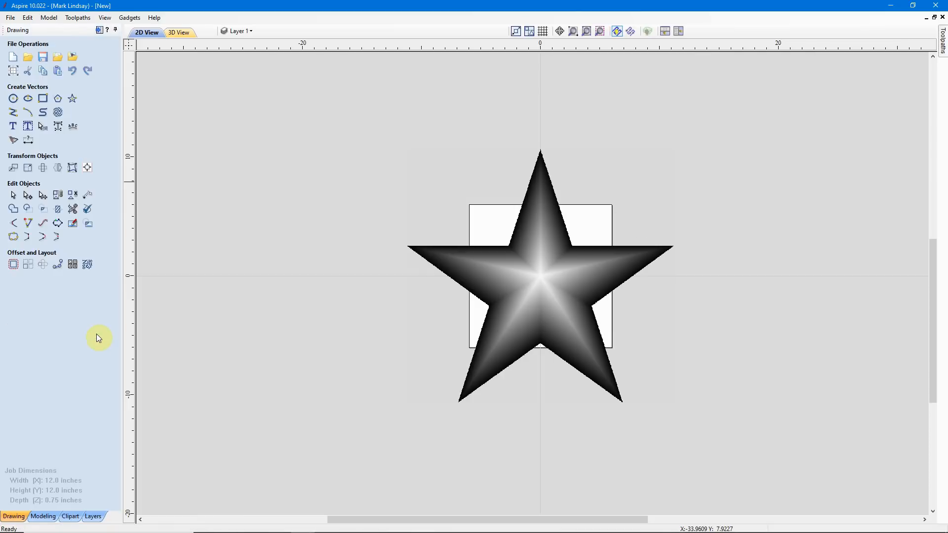
# Resize the barn star proportionally about its centre to a width of 11.75 inches and close the sizing tool
pyautogui.click(28, 167)
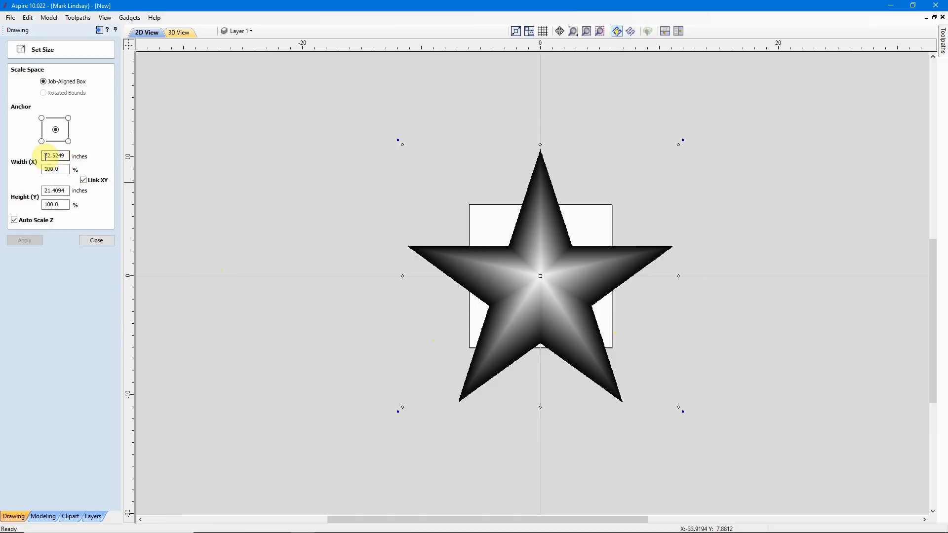
pyautogui.moveTo(45, 156); pyautogui.dragTo(76, 158)
pyautogui.write('11')
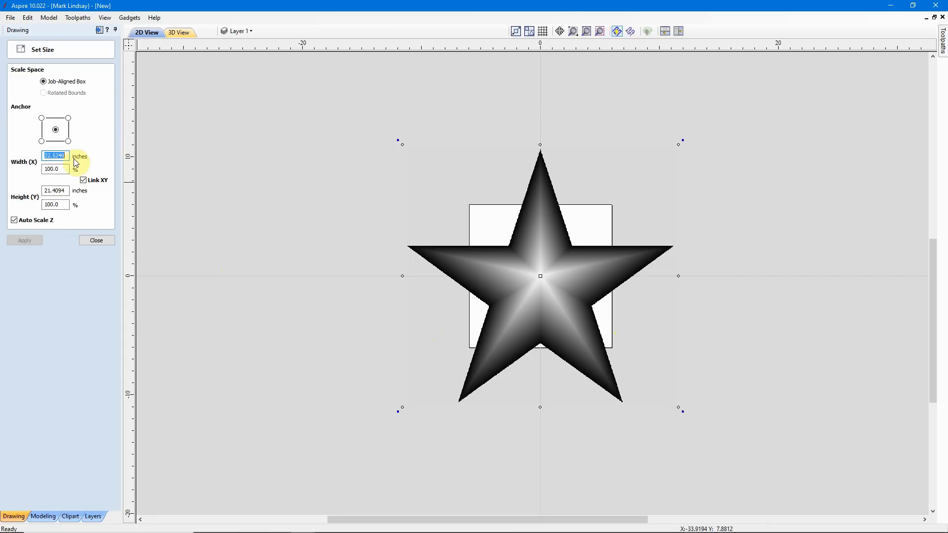
pyautogui.write('.75')
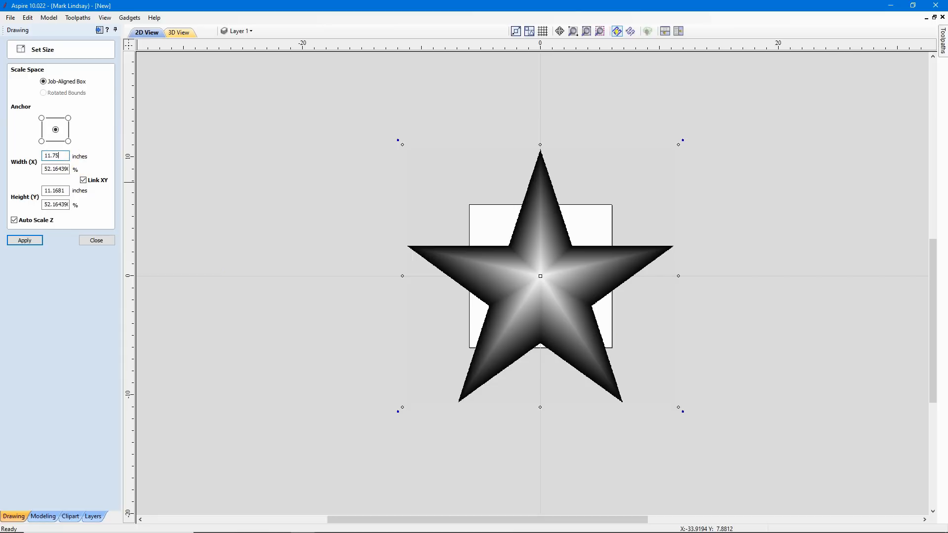
pyautogui.click(24, 241)
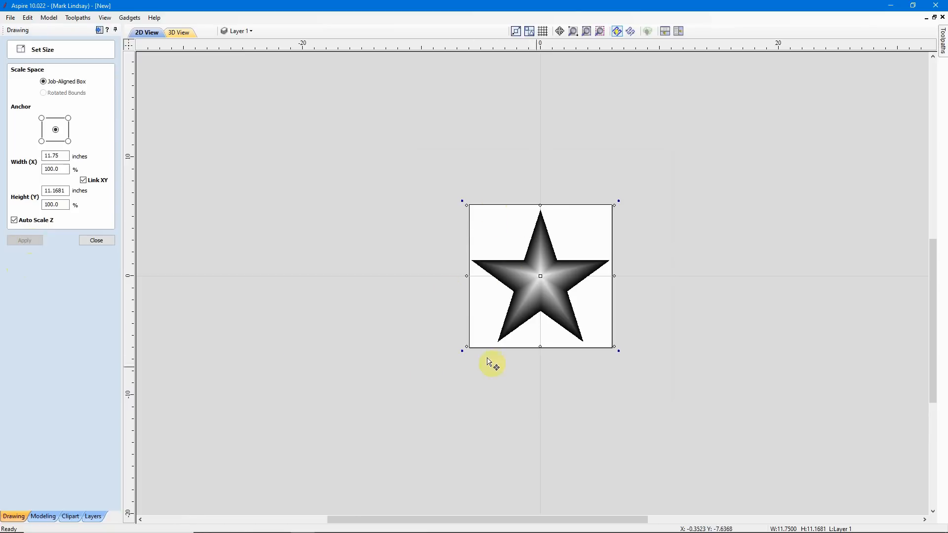
pyautogui.click(91, 240)
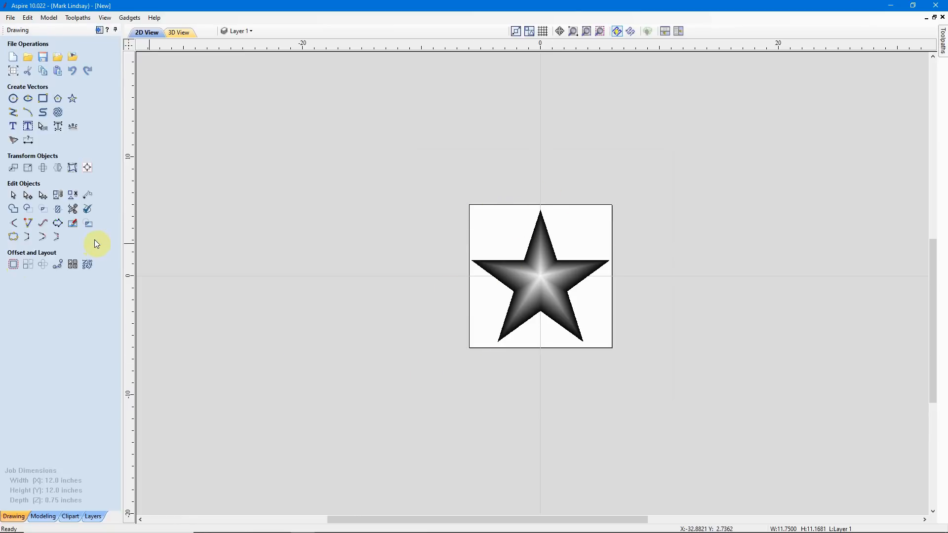
# Export the barn star as 3D clipart named Barn Star.3dClip to CNC Files > My 3D Models on Backup Plus (F:)
pyautogui.scroll(3, 513, 283)
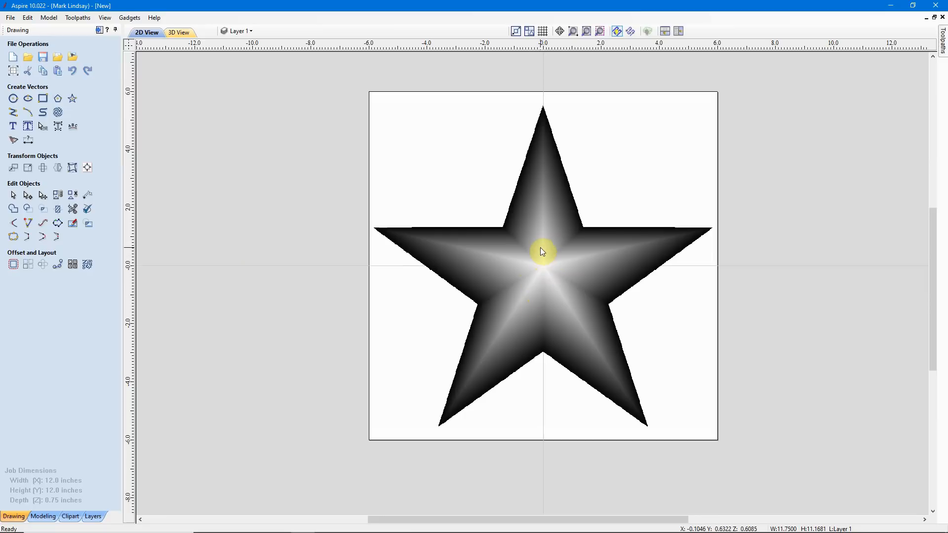
pyautogui.click(48, 19)
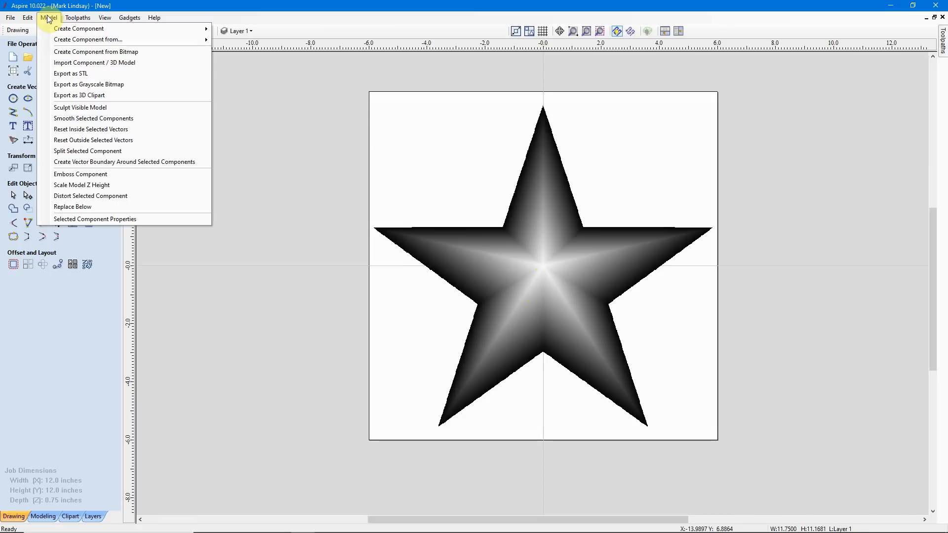
pyautogui.click(104, 97)
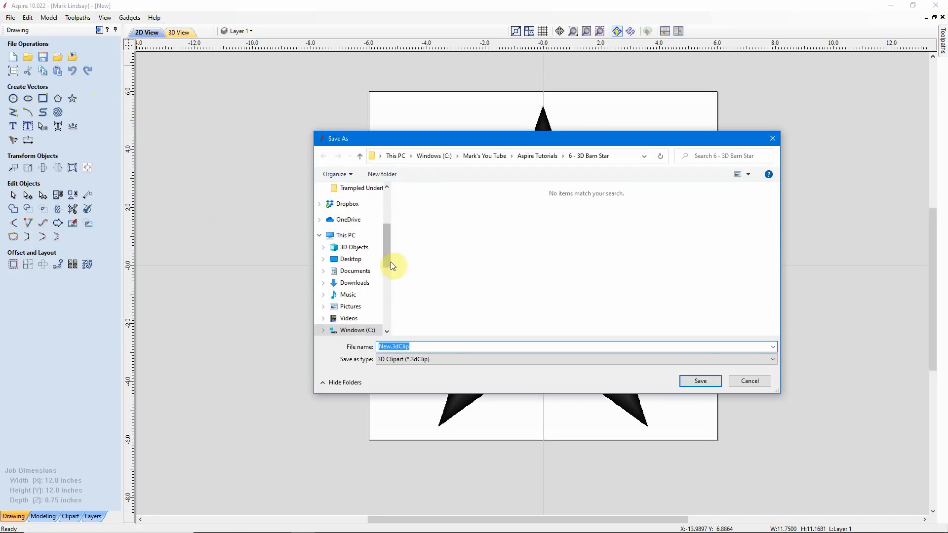
pyautogui.moveTo(386, 242); pyautogui.dragTo(387, 261)
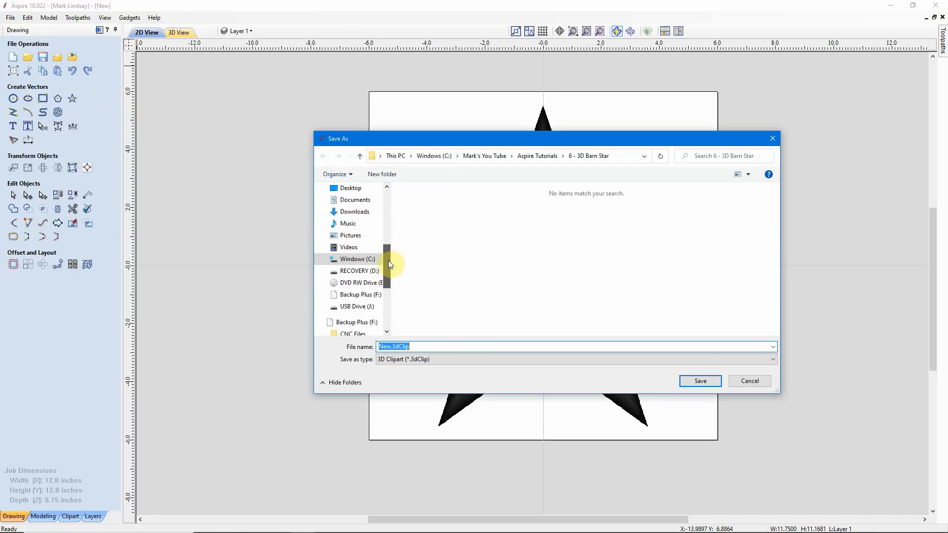
pyautogui.click(359, 295)
pyautogui.doubleClick(427, 202)
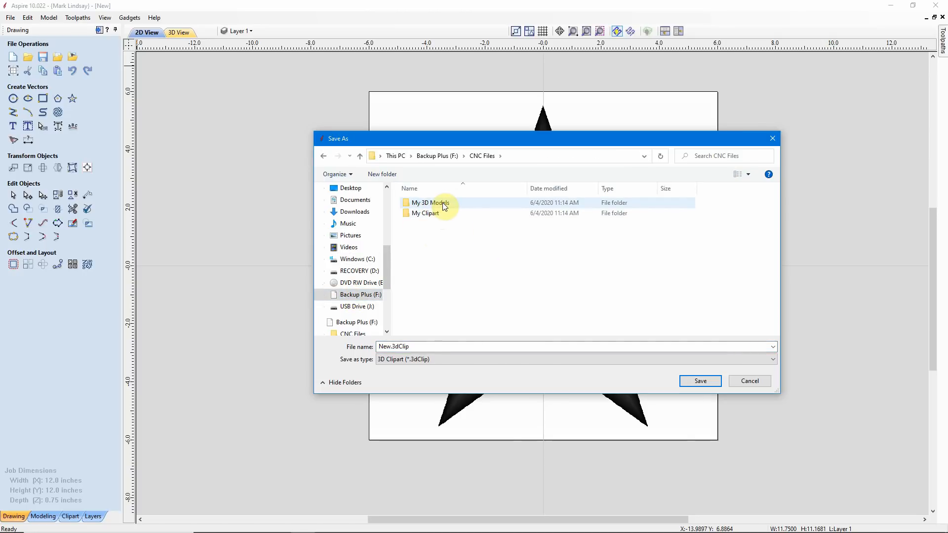
pyautogui.doubleClick(444, 204)
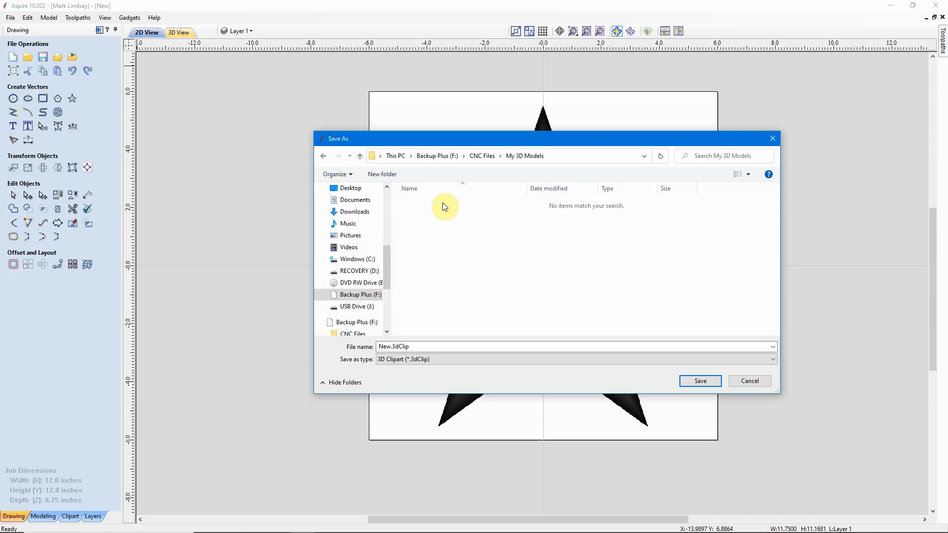
pyautogui.click(391, 347)
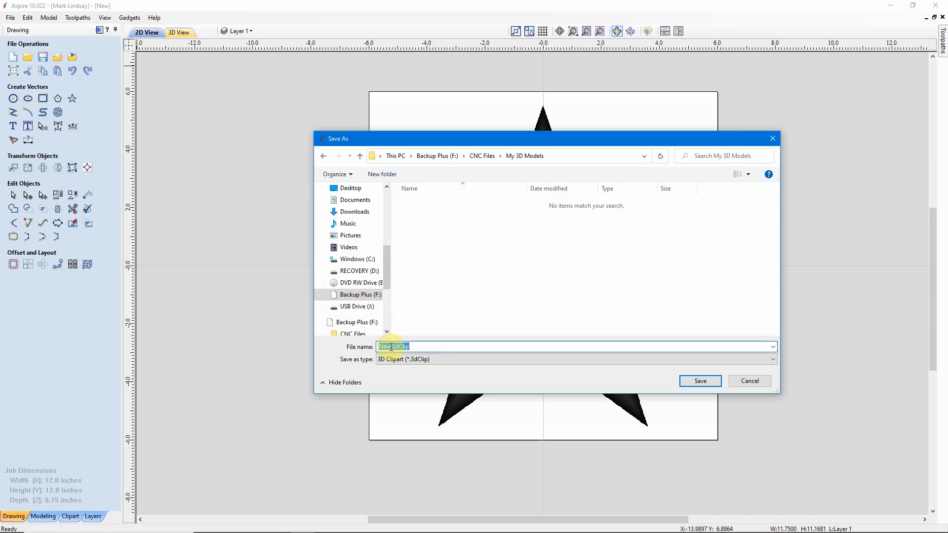
pyautogui.moveTo(391, 347); pyautogui.dragTo(362, 347)
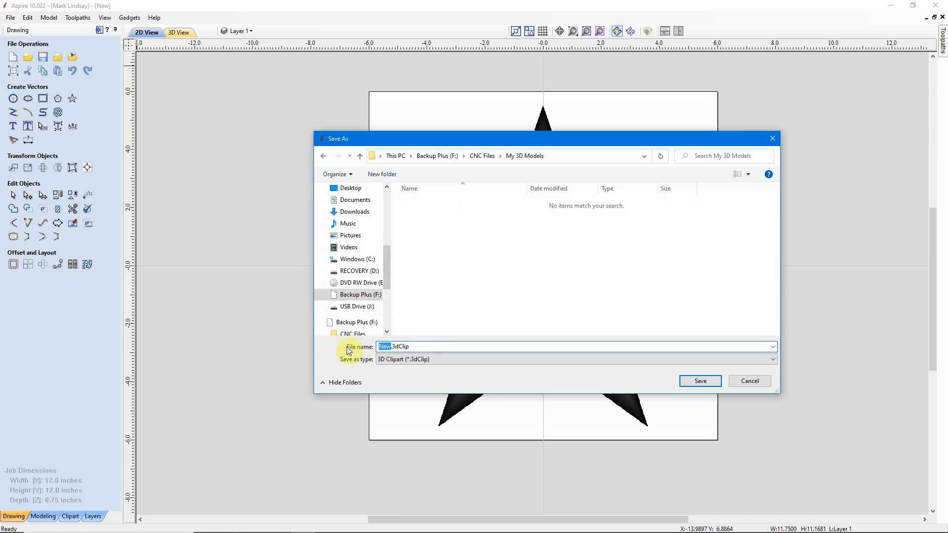
pyautogui.write('Barn Star')
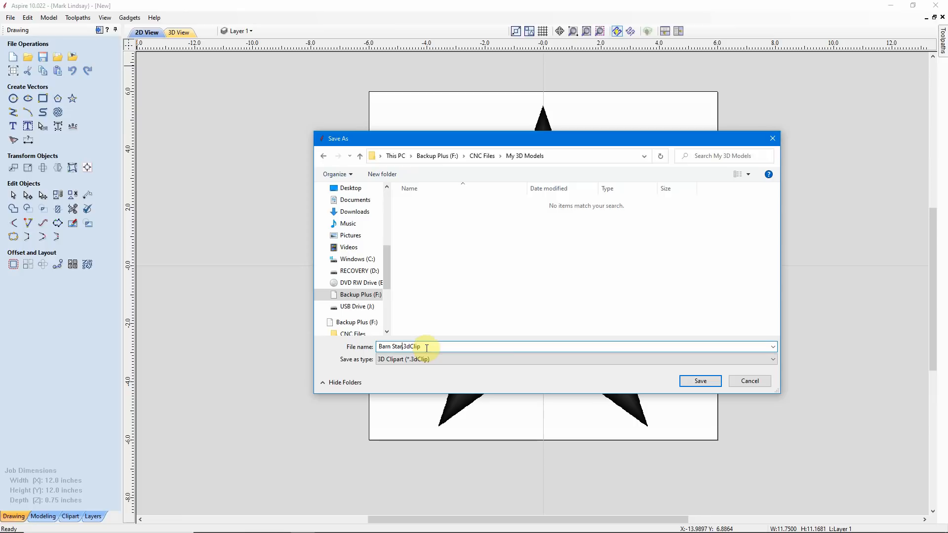
pyautogui.click(699, 381)
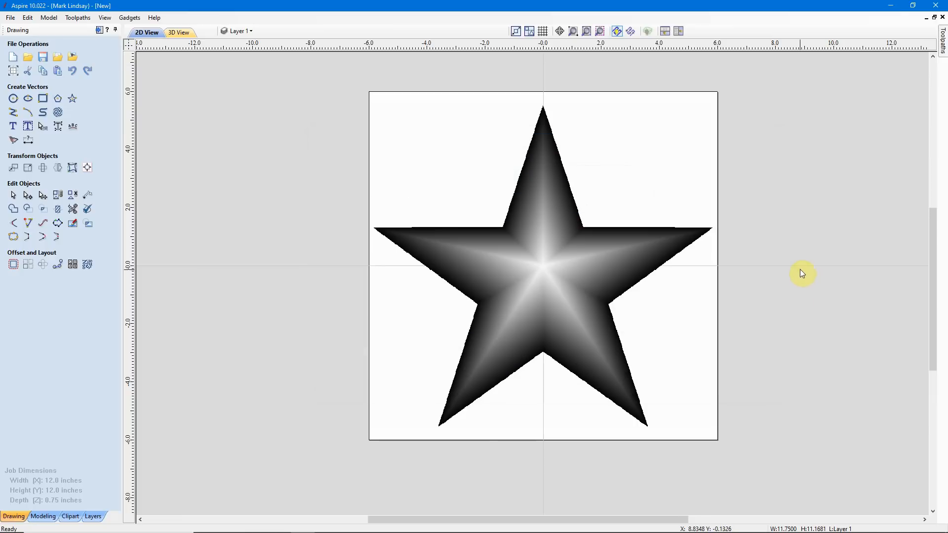
# Add the My 3D Models folder from Backup Plus (F:) > CNC Files to the clipart library and place its Barn Star in the job
pyautogui.click(71, 516)
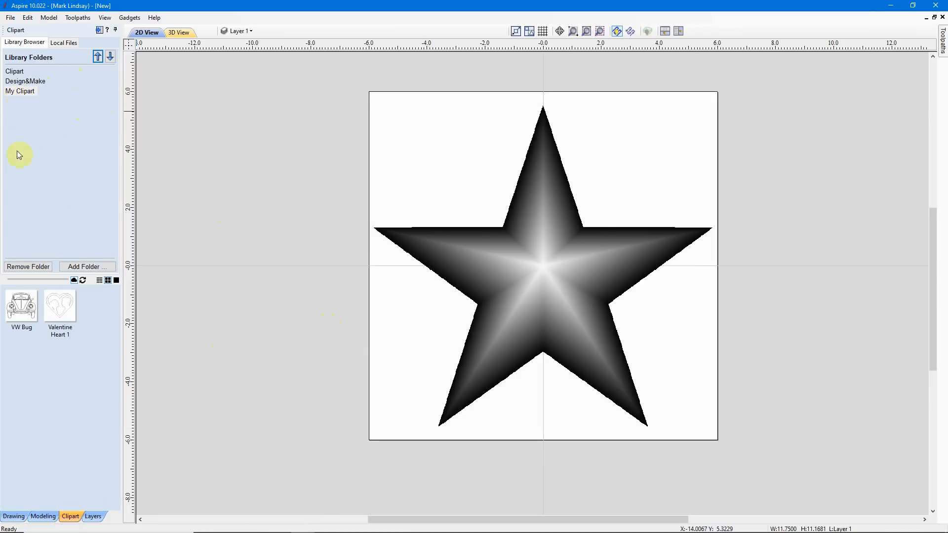
pyautogui.click(84, 268)
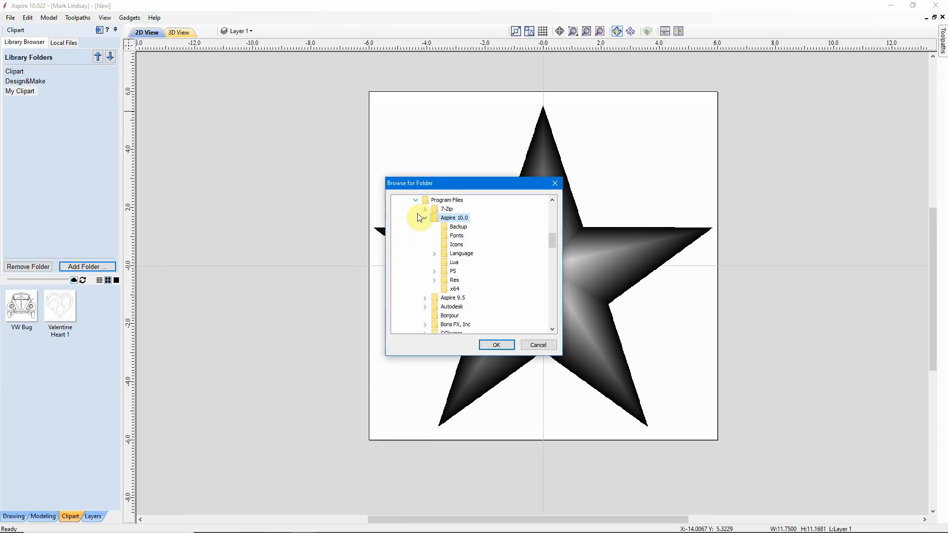
pyautogui.scroll(4, 457, 219)
pyautogui.scroll(2, 458, 217)
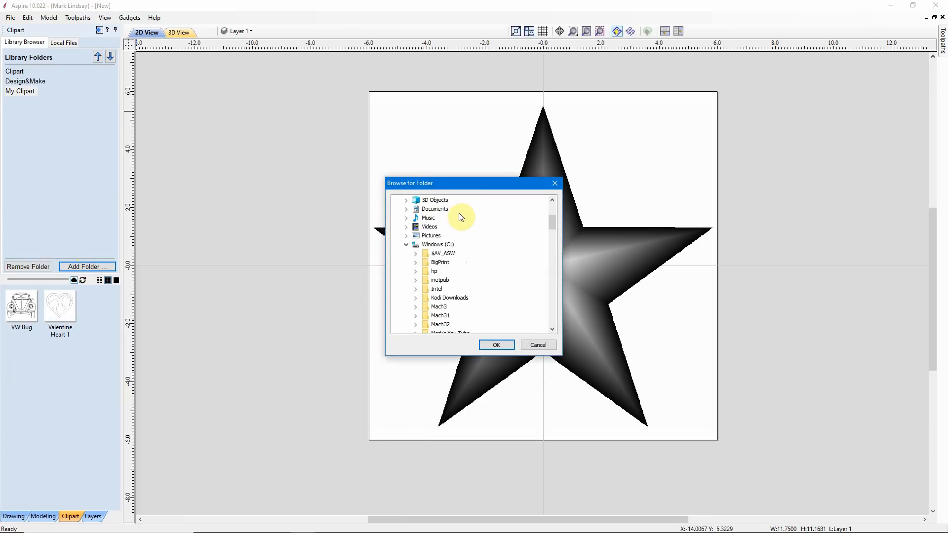
pyautogui.click(406, 245)
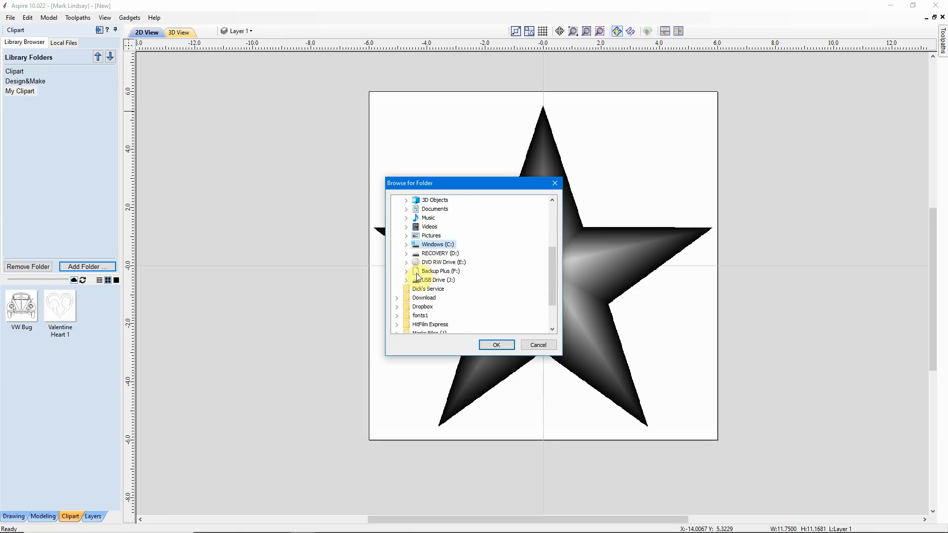
pyautogui.click(406, 271)
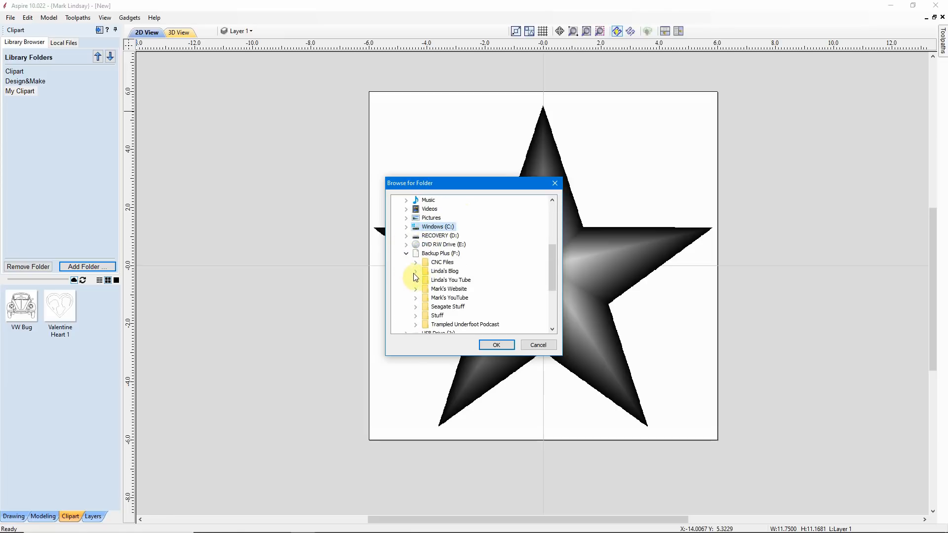
pyautogui.click(448, 263)
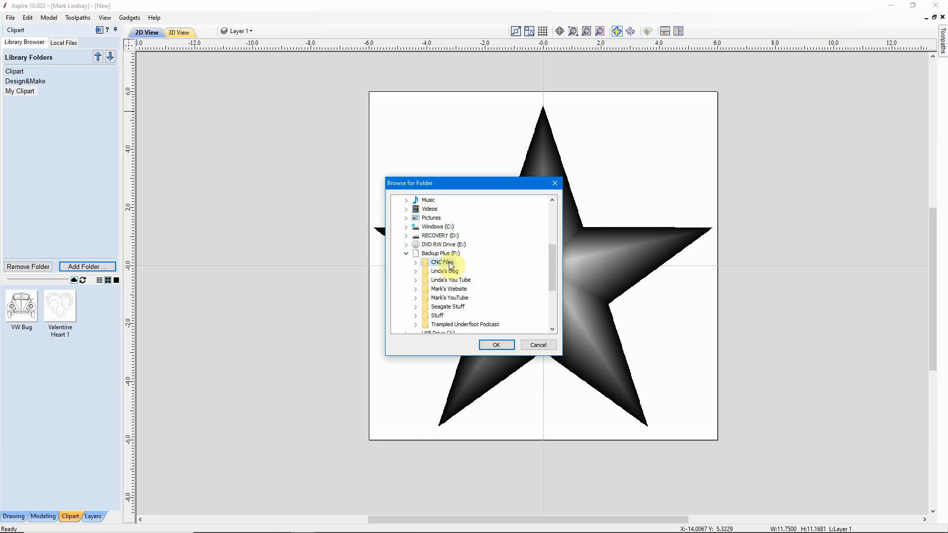
pyautogui.click(416, 265)
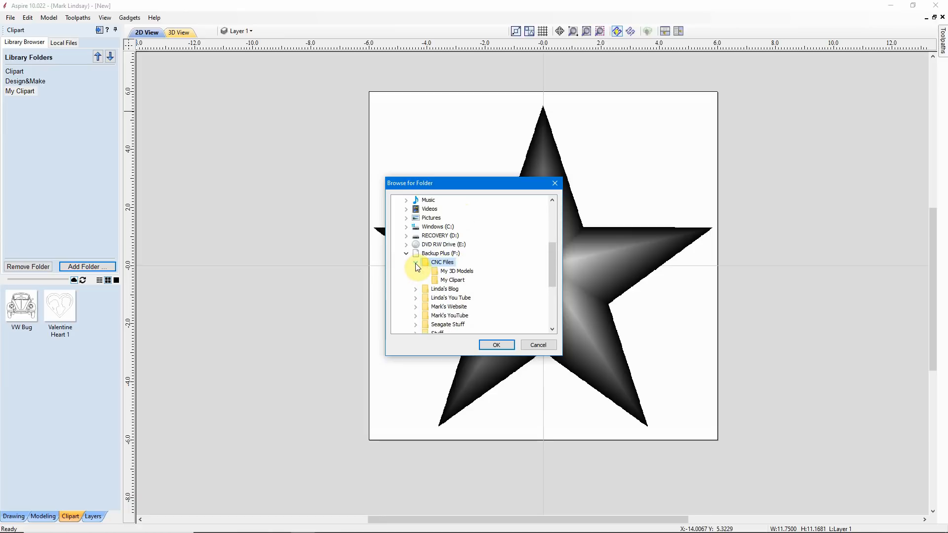
pyautogui.click(456, 271)
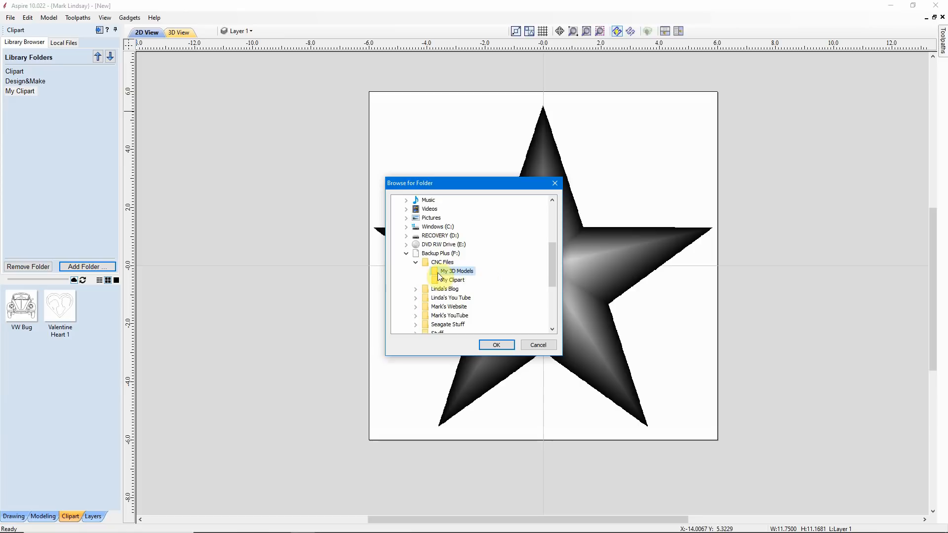
pyautogui.click(493, 344)
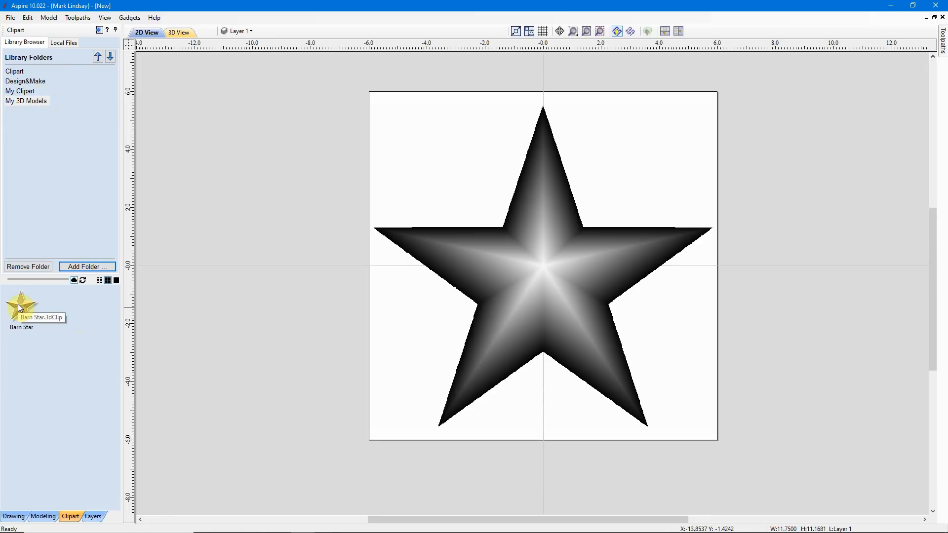
pyautogui.moveTo(20, 308); pyautogui.dragTo(267, 332)
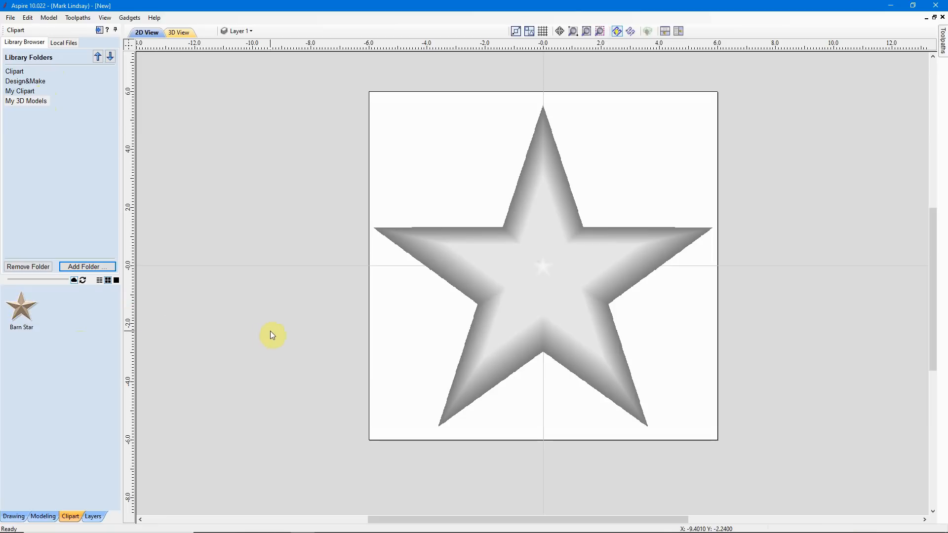
# Launch another Aspire window and create a new file with job width 16 inches and height 10.5 inches
pyautogui.moveTo(339, 531)
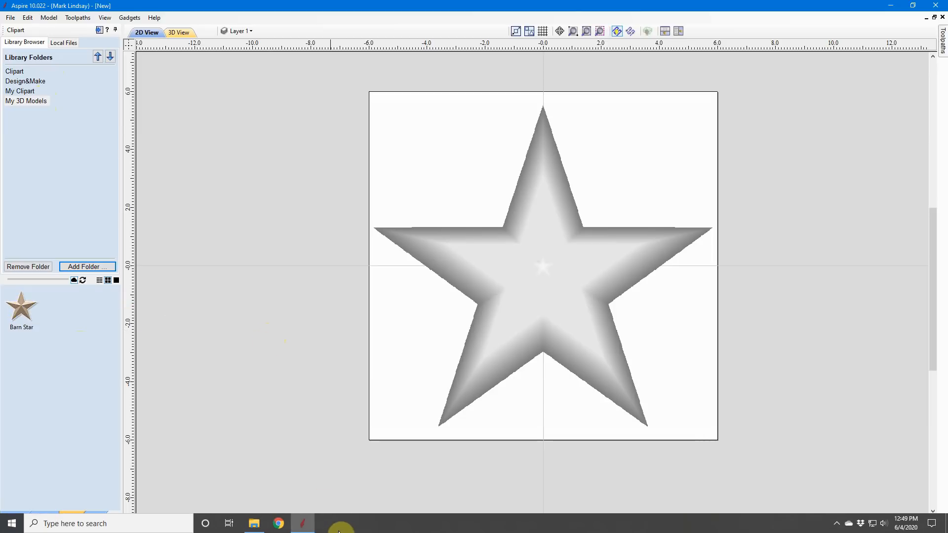
pyautogui.rightClick(302, 527)
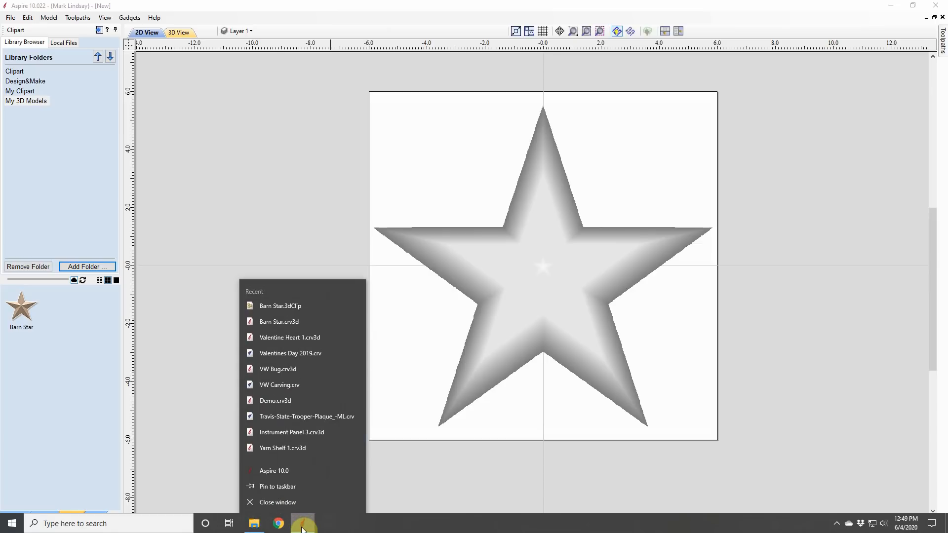
pyautogui.click(283, 472)
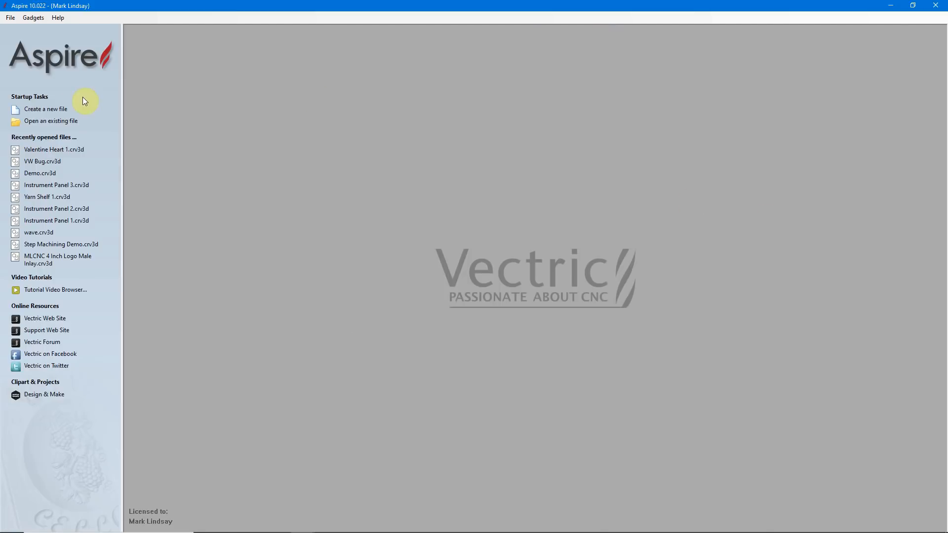
pyautogui.click(56, 110)
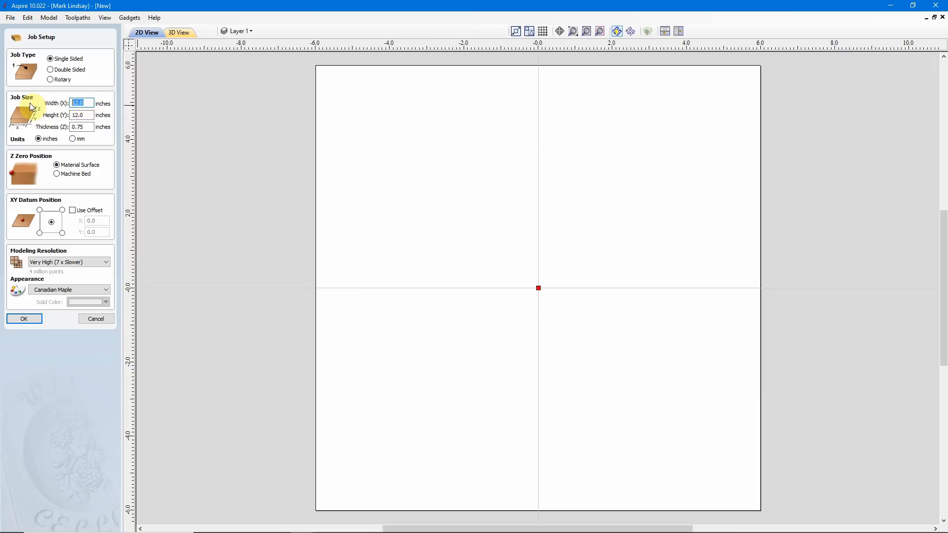
pyautogui.write('16')
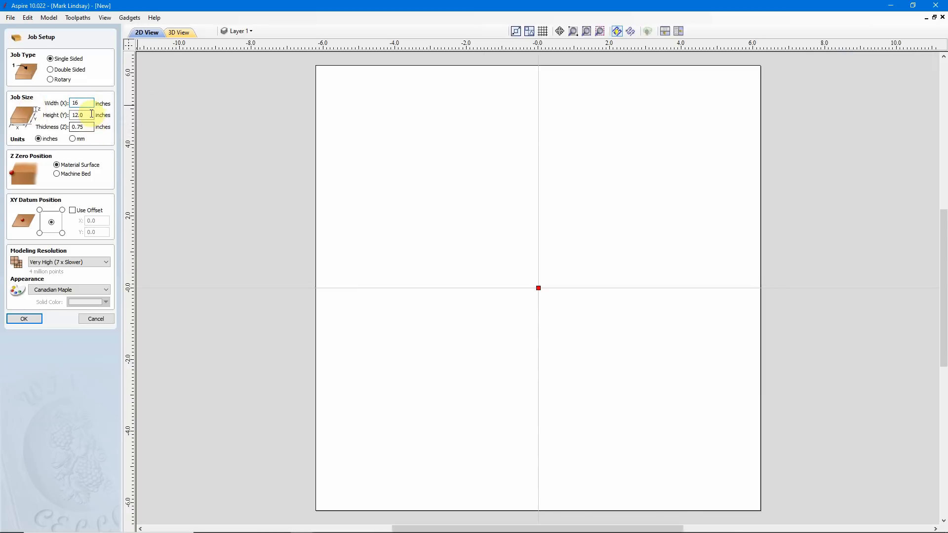
pyautogui.press('Tab')
pyautogui.write('1')
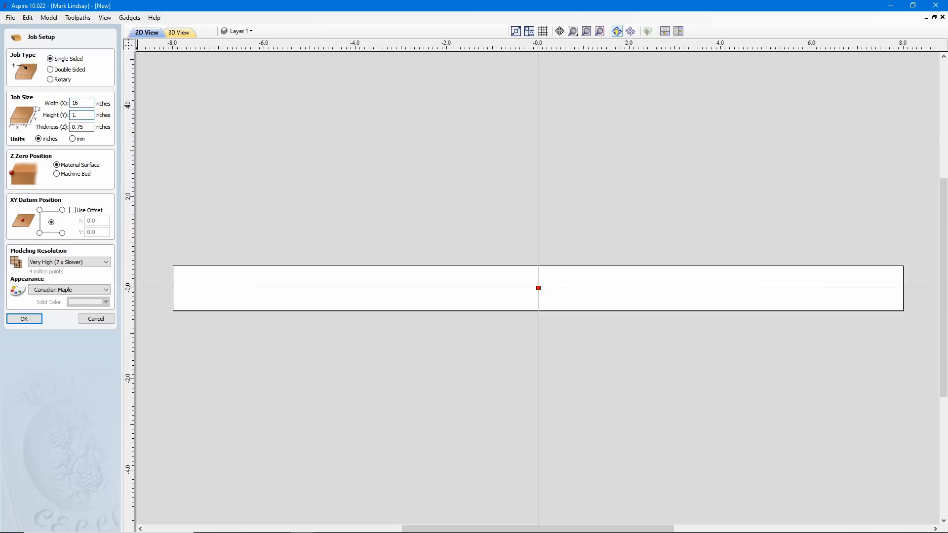
pyautogui.write('0')
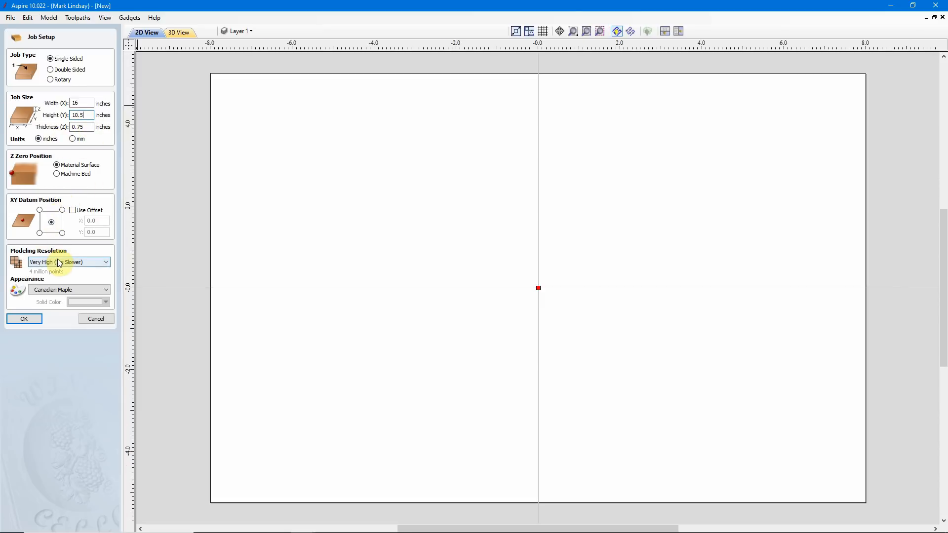
pyautogui.click(25, 319)
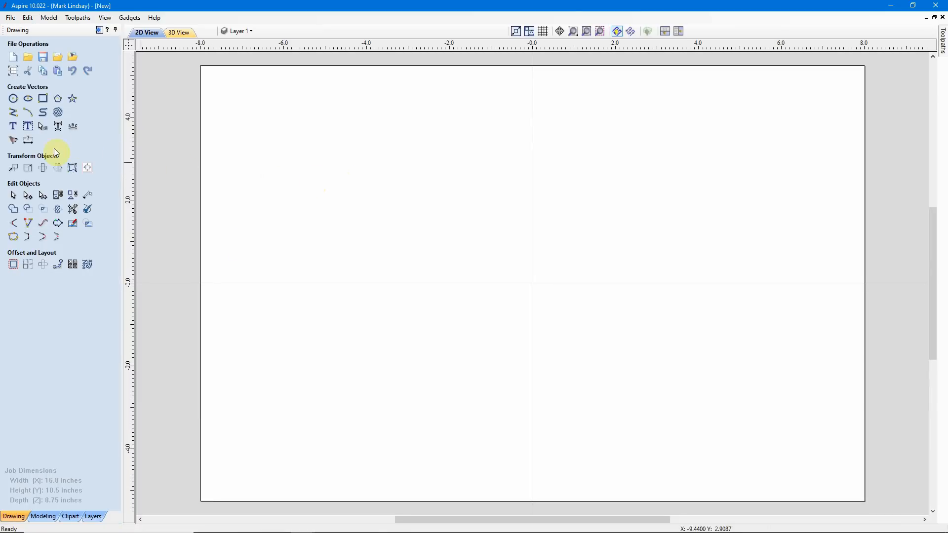
# Place the Barn Star from the My 3D Models clipart folder in the new 16 by 10.5 inch job
pyautogui.click(70, 517)
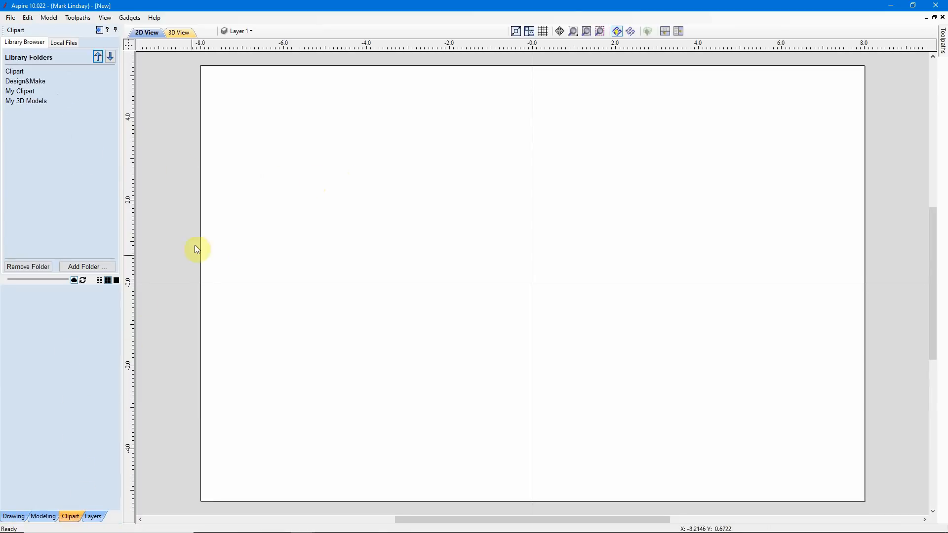
pyautogui.click(28, 102)
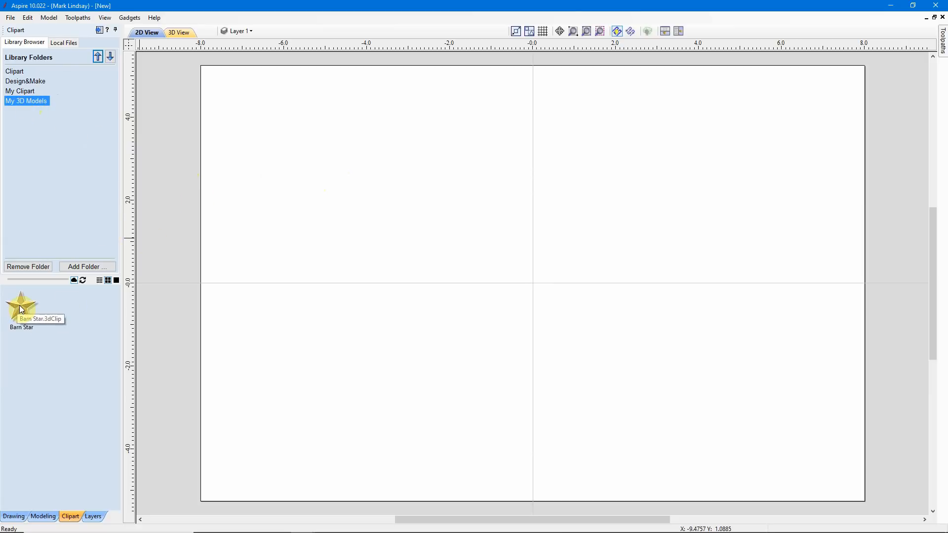
pyautogui.doubleClick(20, 306)
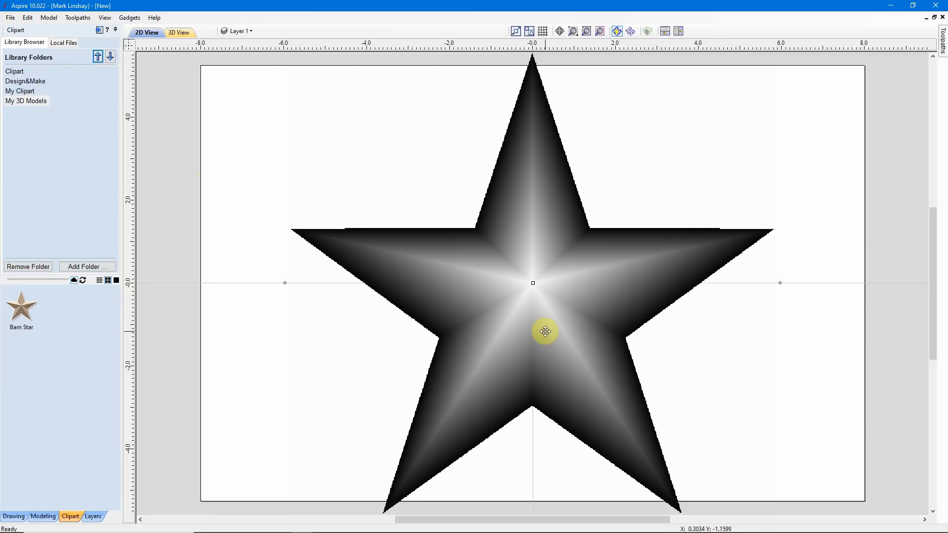
# Resize the barn star proportionally about its centre to a width of 8.0 inches and move its centre to about X -3.5, Y 1.3
pyautogui.click(48, 516)
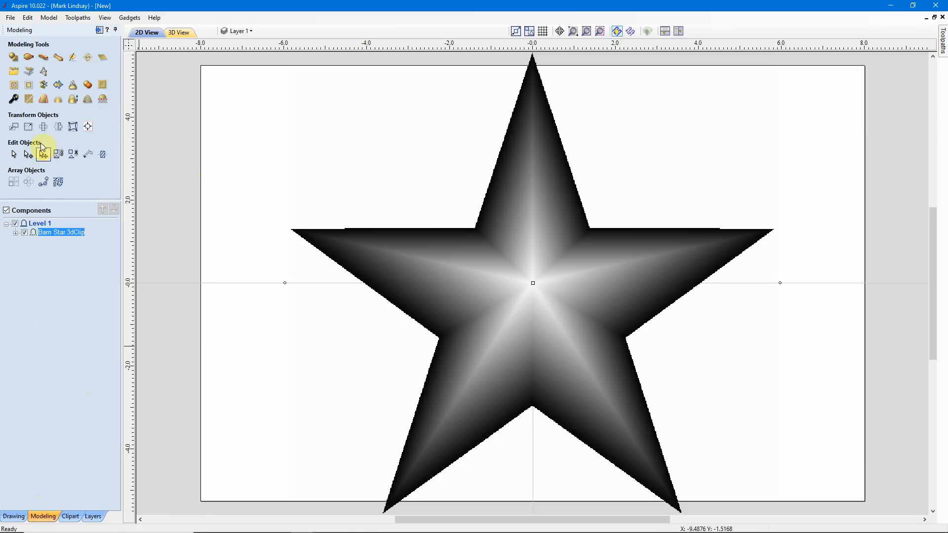
pyautogui.click(28, 129)
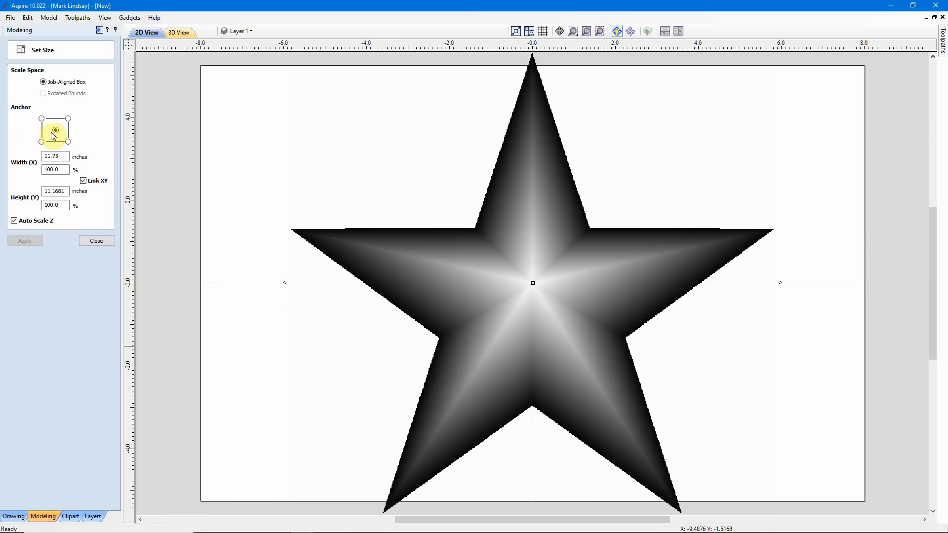
pyautogui.doubleClick(58, 156)
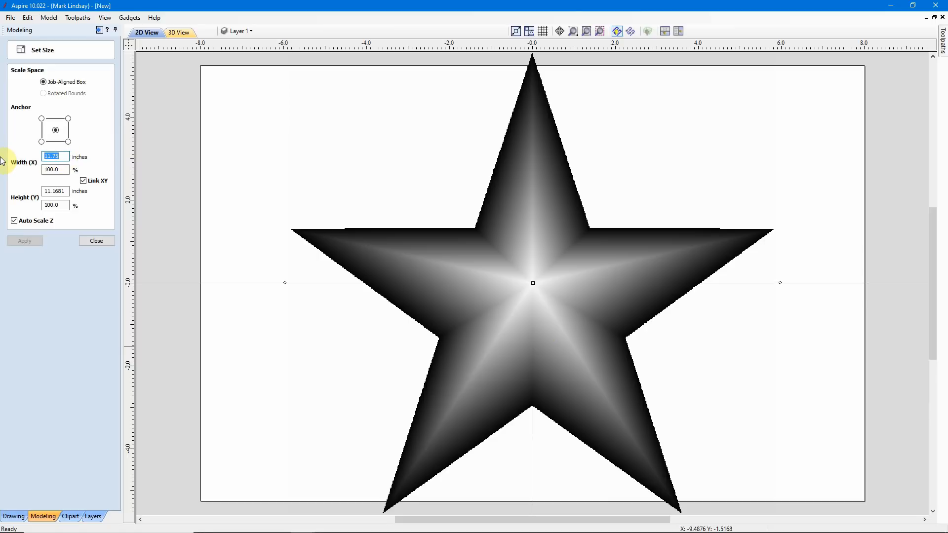
pyautogui.write('8.0')
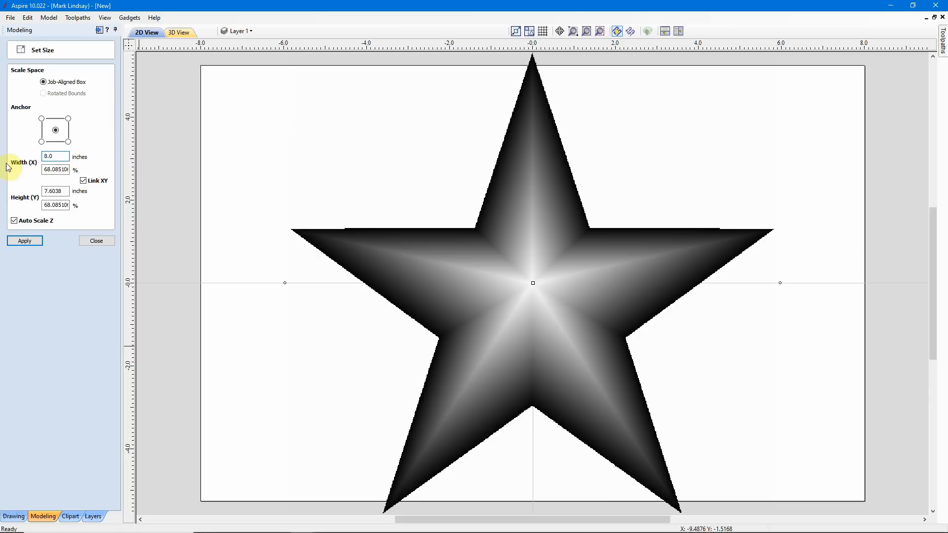
pyautogui.click(25, 240)
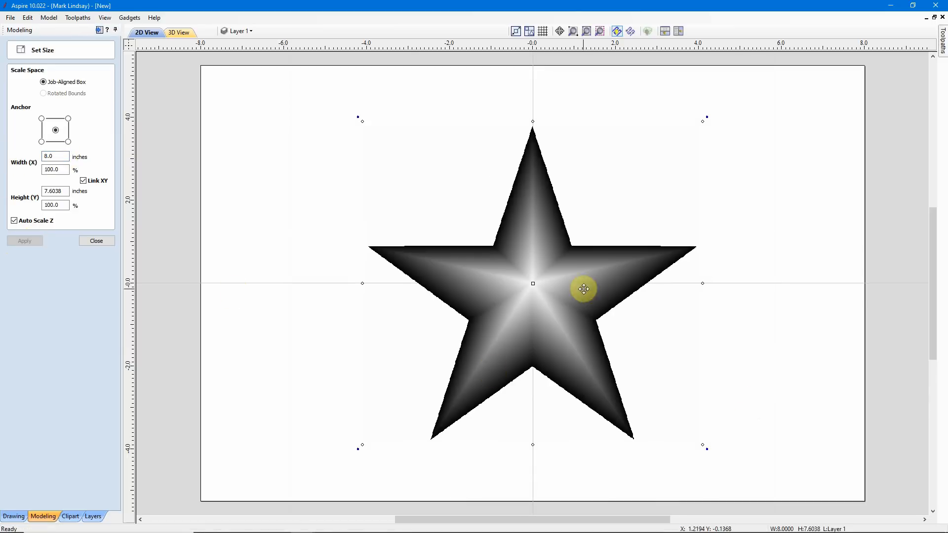
pyautogui.moveTo(534, 283); pyautogui.dragTo(388, 228)
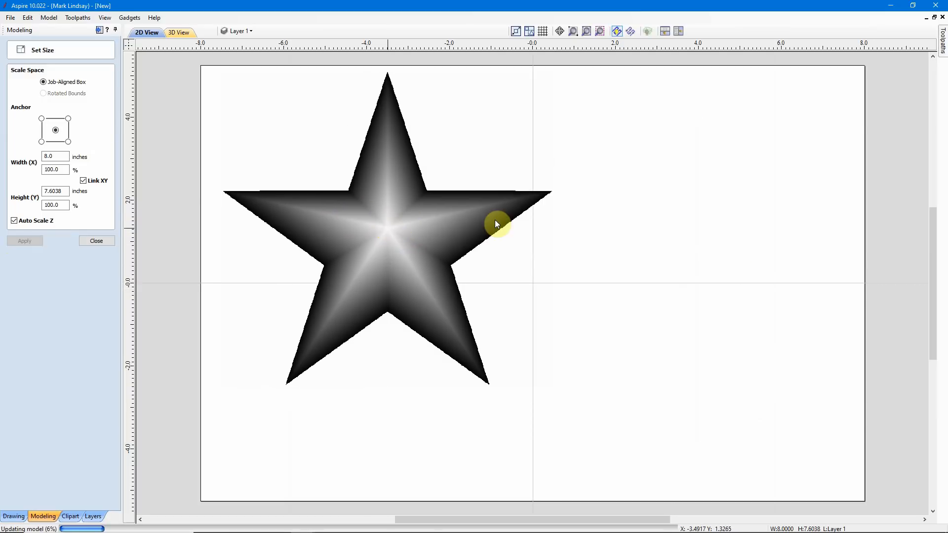
pyautogui.click(744, 247)
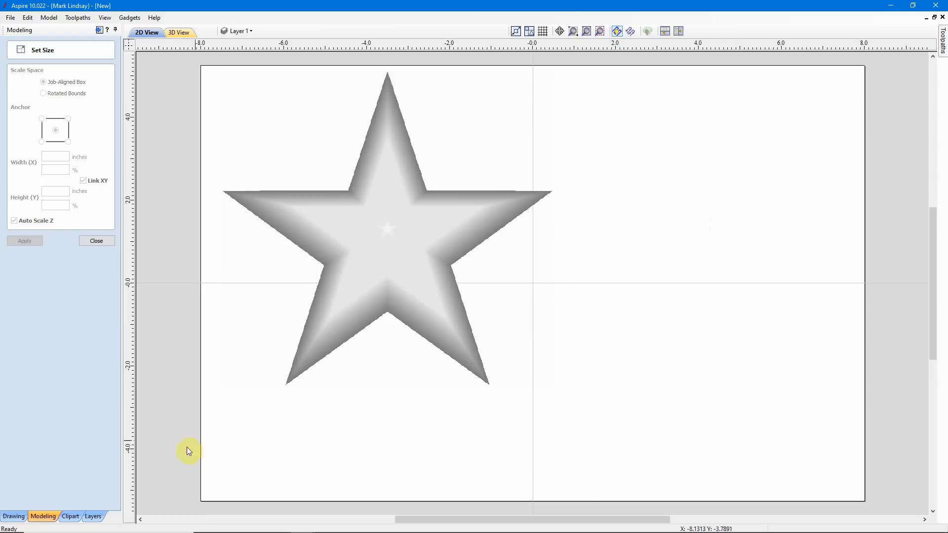
# Examine the artwork stored in the My Clipart library folder alongside the placed barn star
pyautogui.click(76, 519)
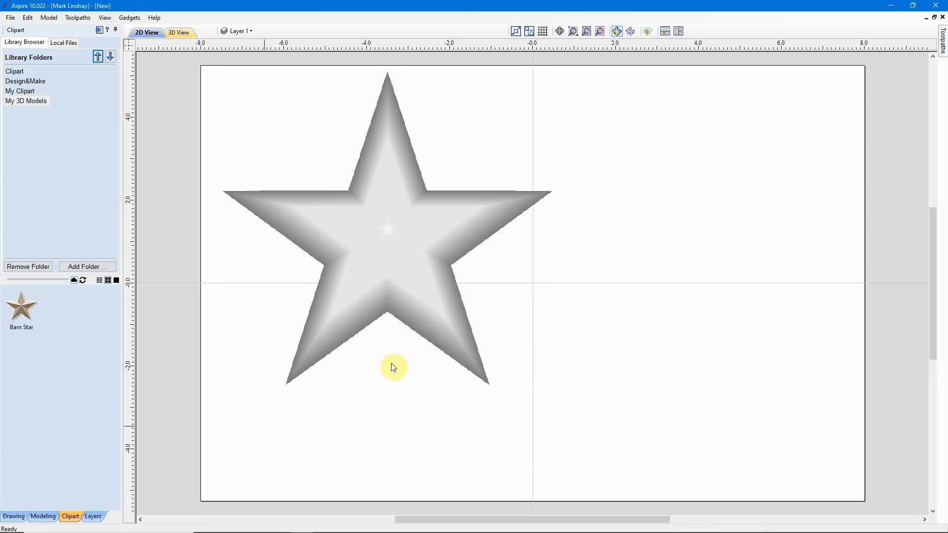
pyautogui.click(413, 234)
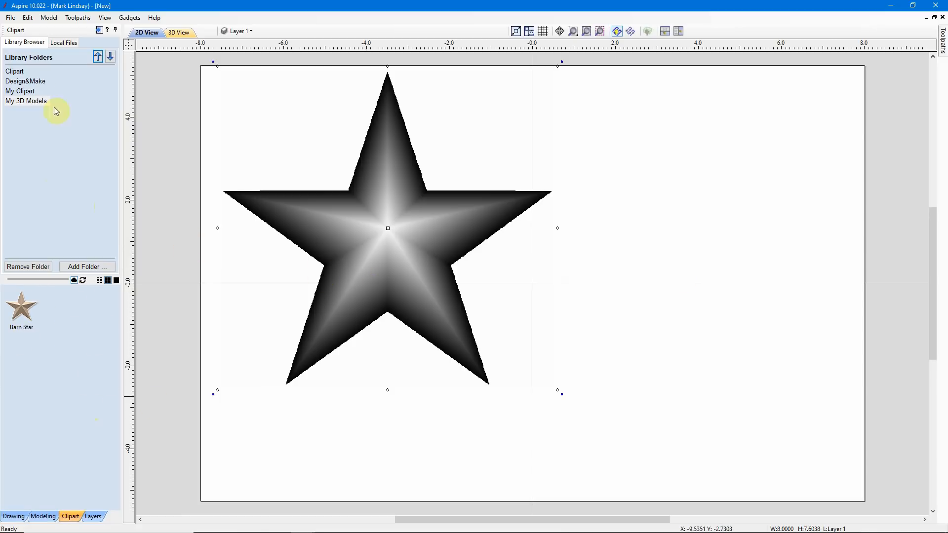
pyautogui.click(24, 90)
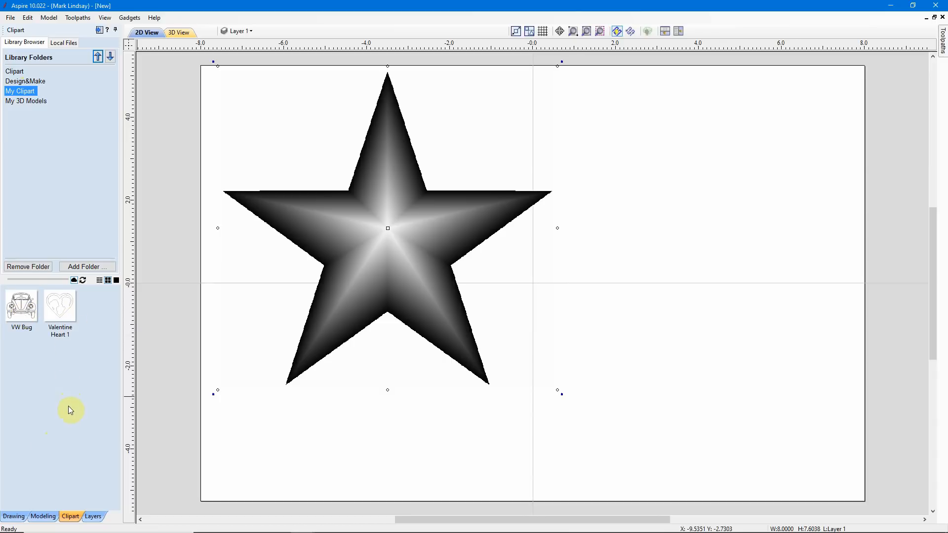
pyautogui.click(660, 289)
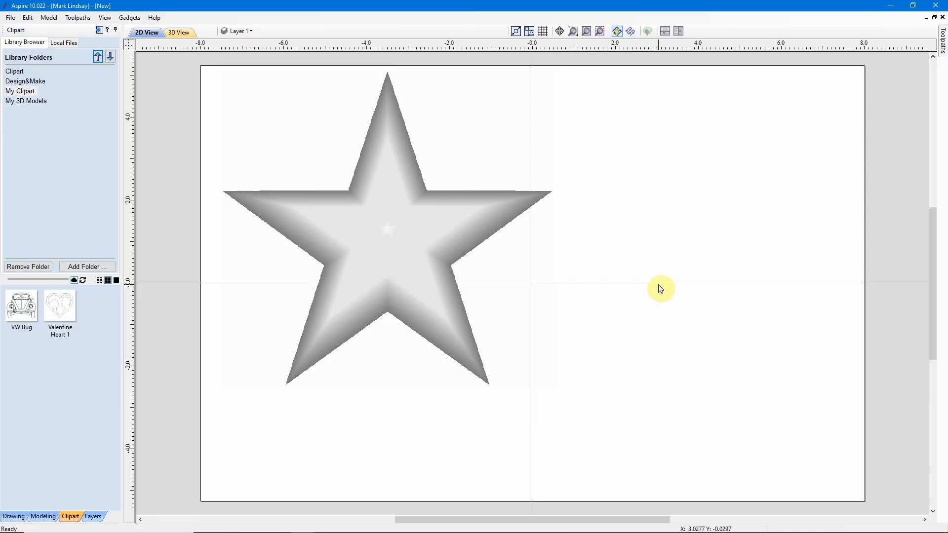
pyautogui.click(392, 226)
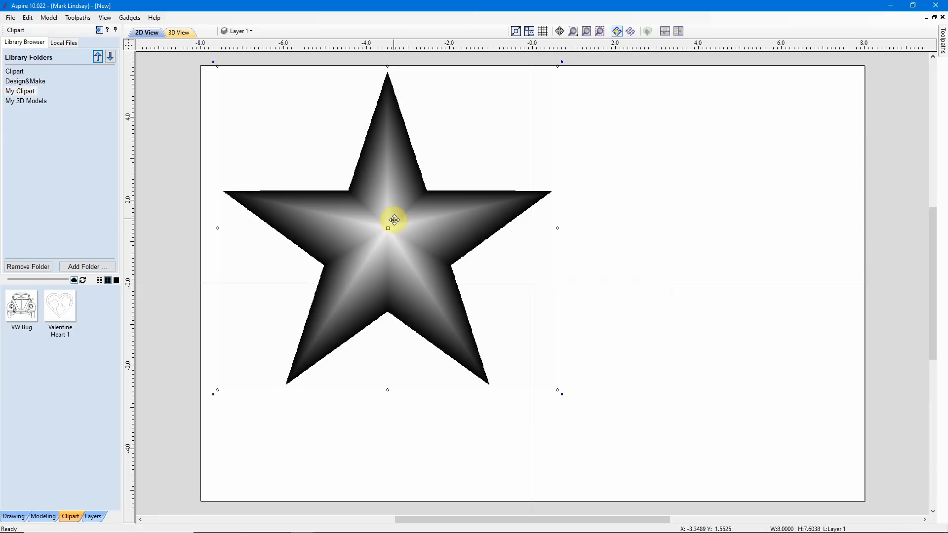
# Look through the drives and folders available for adding another clipart library folder, and leave the selection without adding one
pyautogui.click(87, 270)
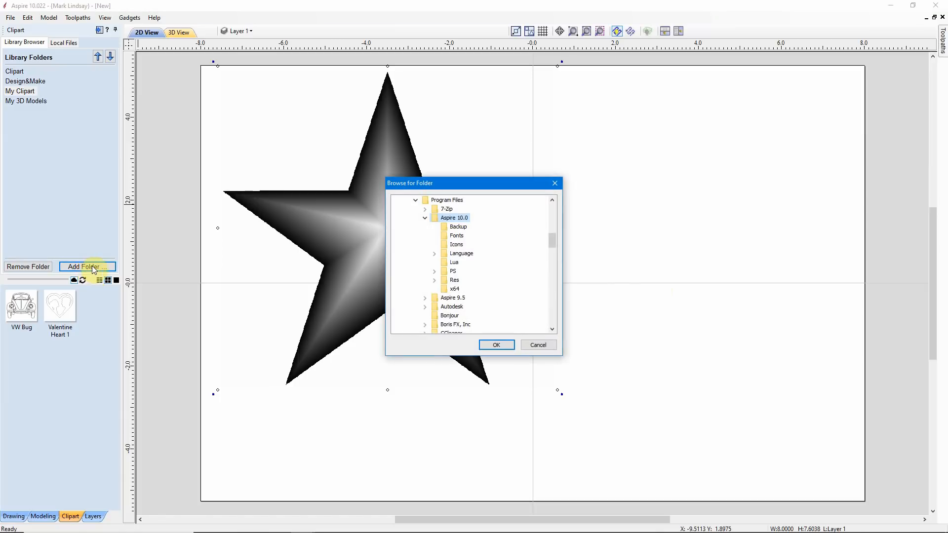
pyautogui.scroll(5, 512, 282)
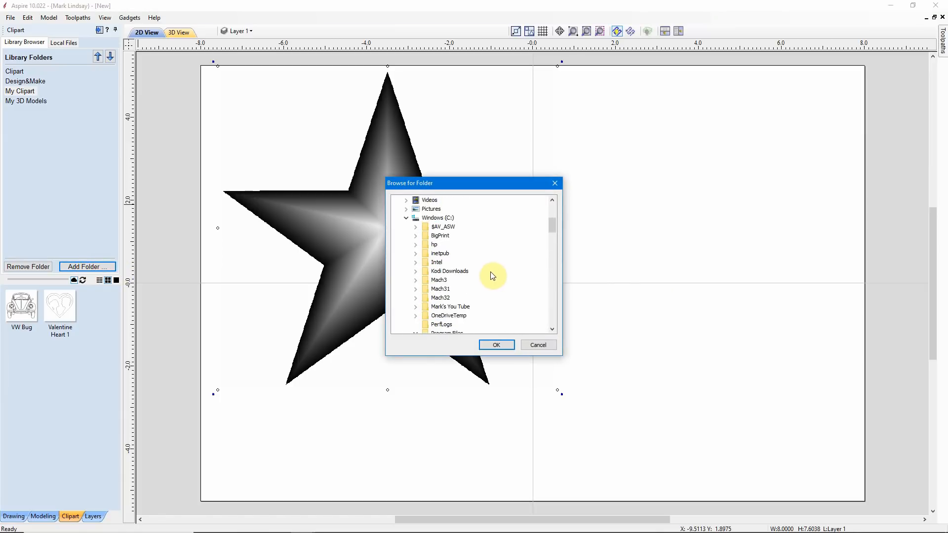
pyautogui.scroll(3, 474, 240)
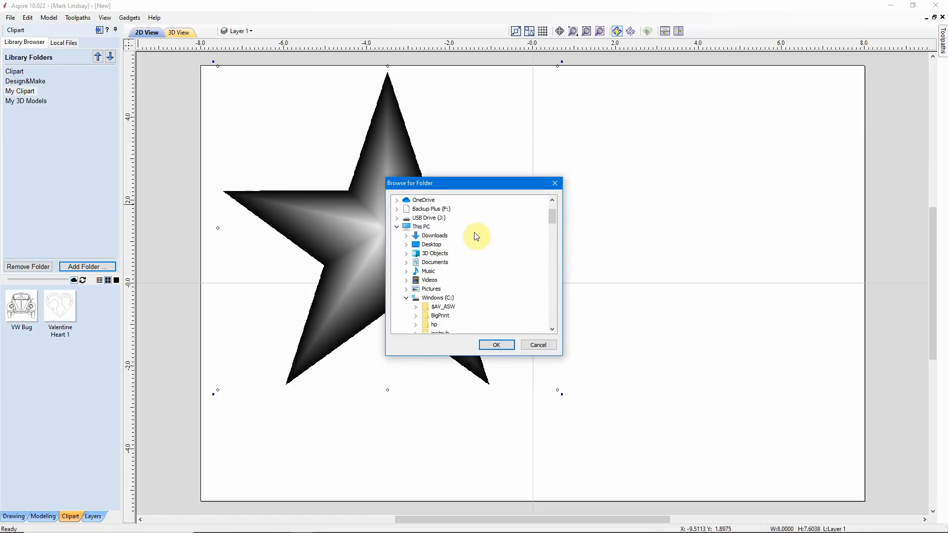
pyautogui.scroll(2, 490, 232)
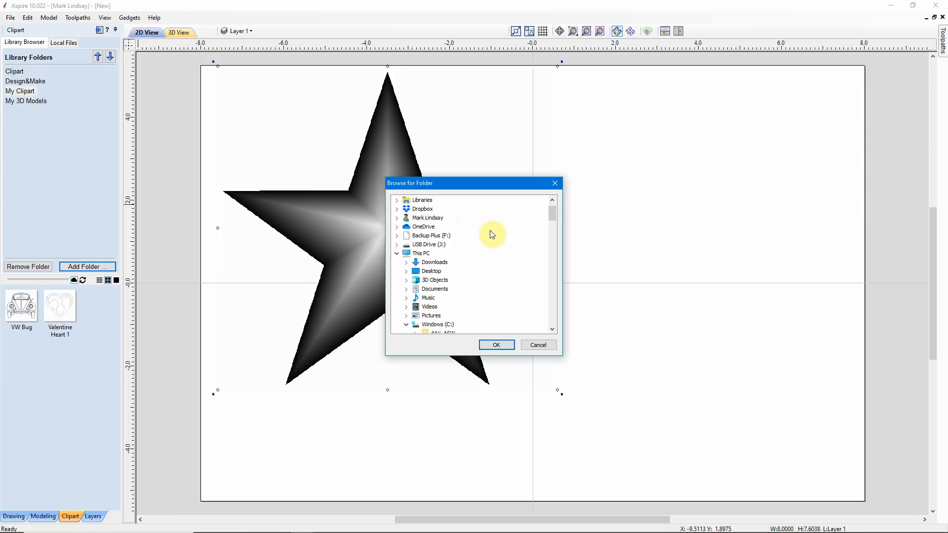
pyautogui.scroll(-1, 492, 234)
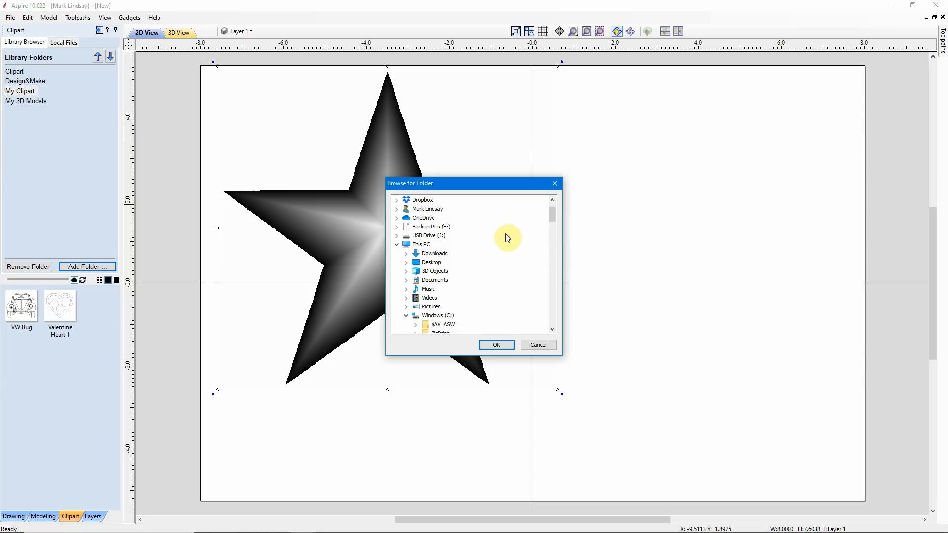
pyautogui.moveTo(552, 211); pyautogui.dragTo(553, 209)
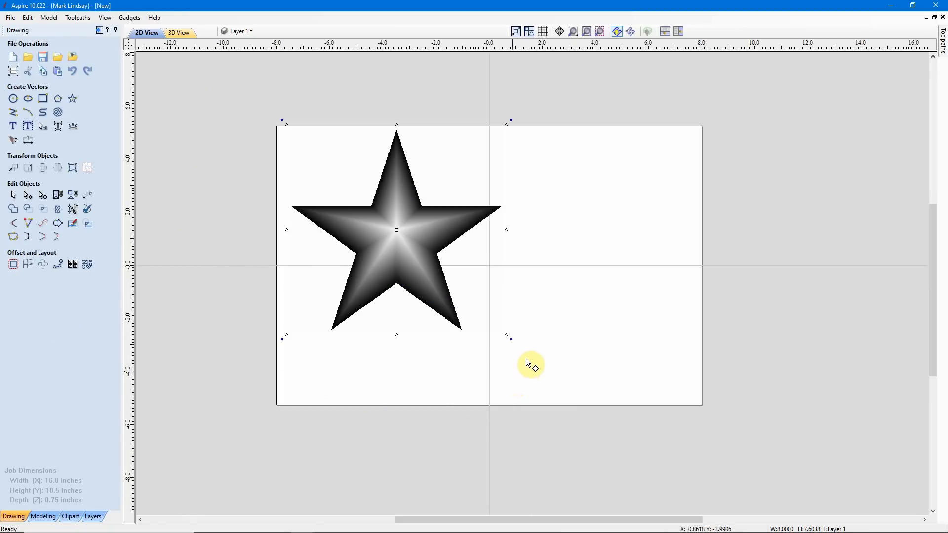
pyautogui.scroll(1, 475, 287)
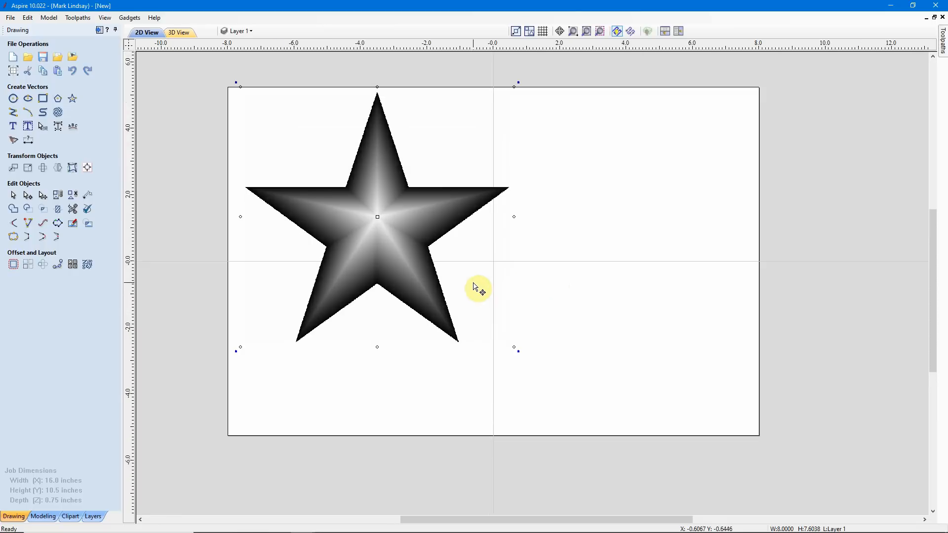